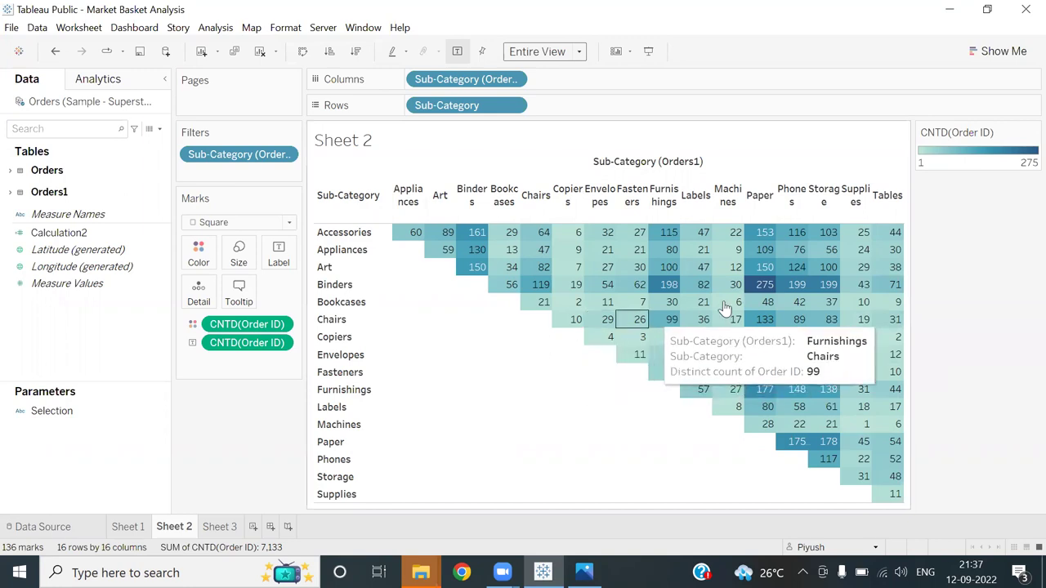
- Show Sheet 1's bar chart with Accessories selected, led by Binders at 161
mouse_move(767, 286)
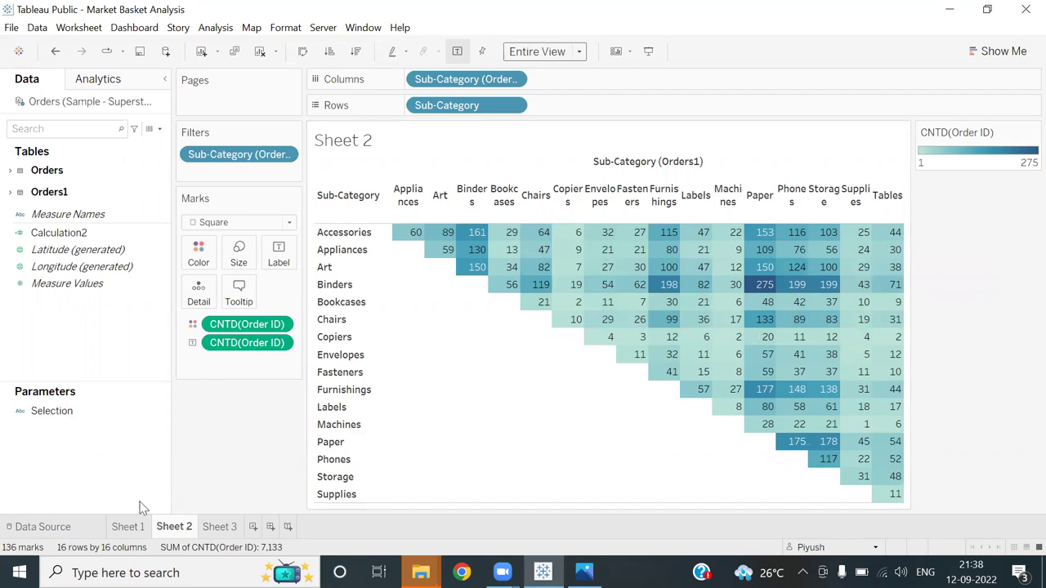
click(128, 527)
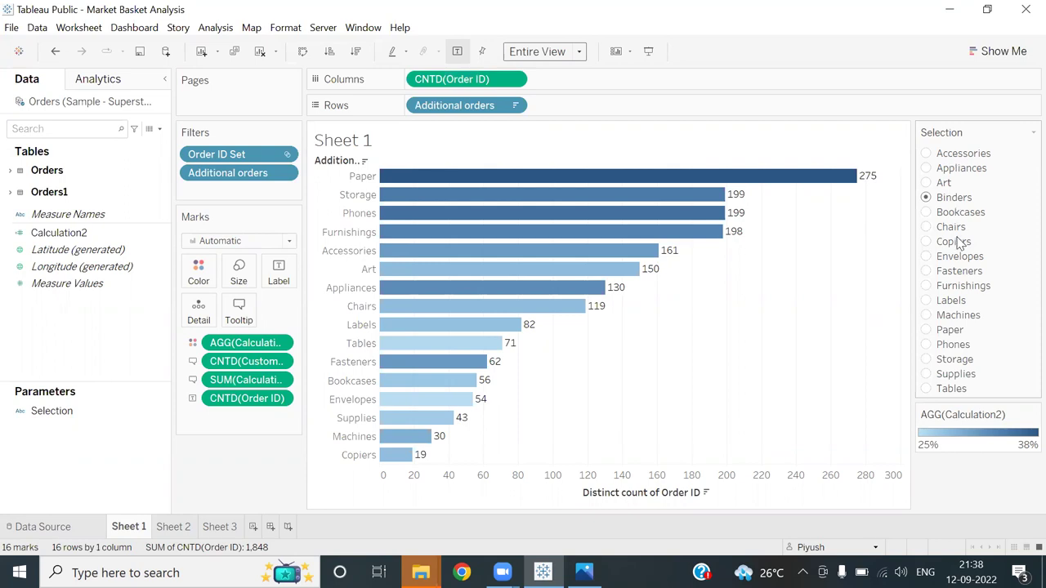
click(928, 154)
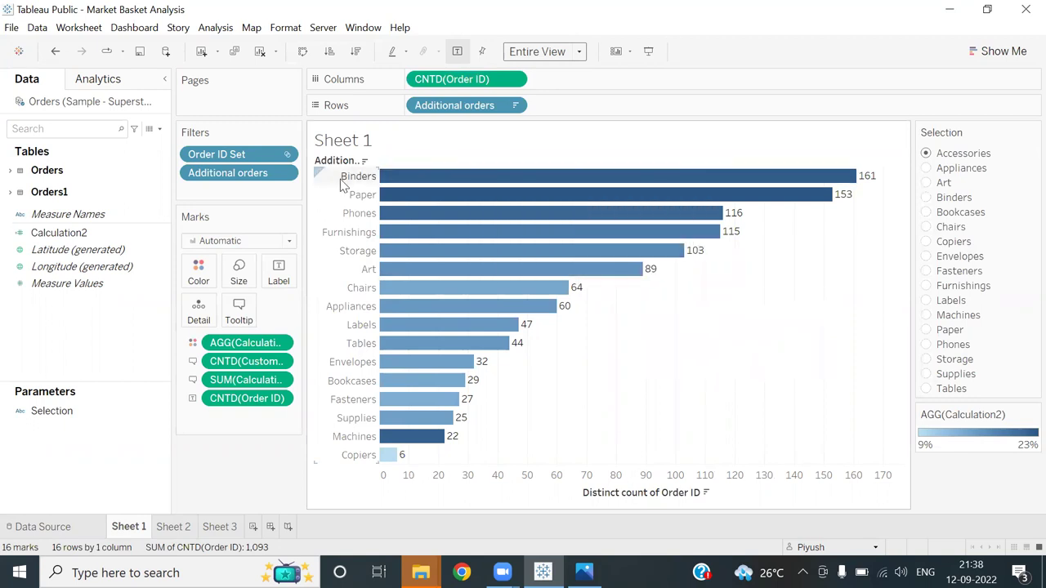
mouse_move(876, 182)
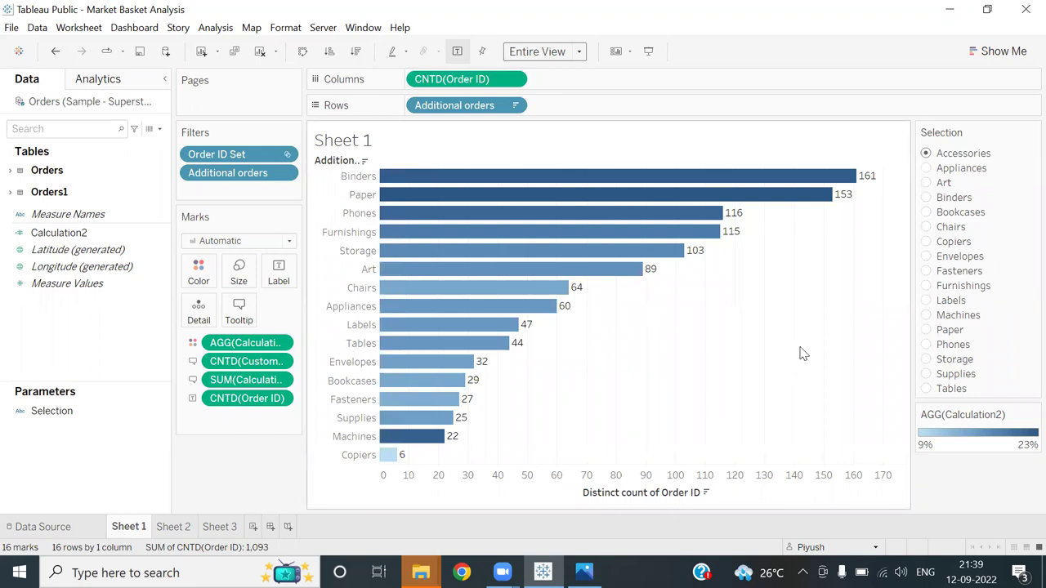
mouse_move(823, 178)
- Launch Tableau Public from Windows search and maximize its window
click(163, 572)
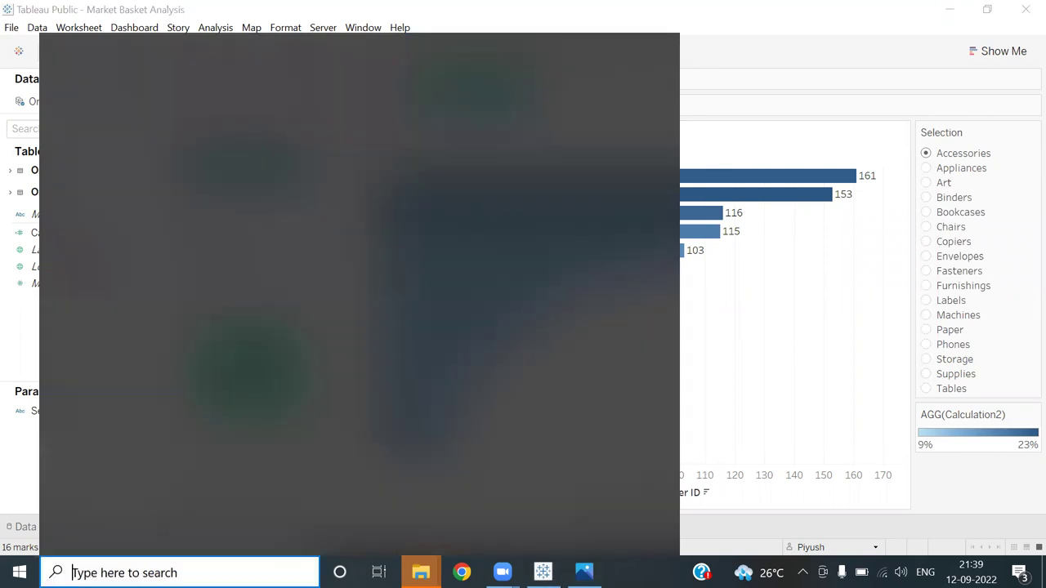
text(Tab)
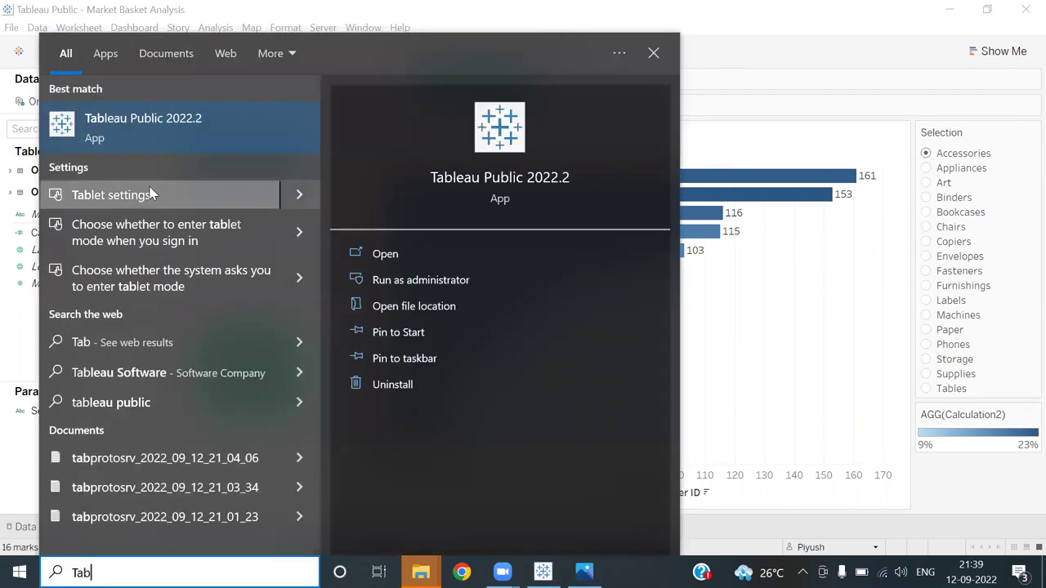
click(148, 131)
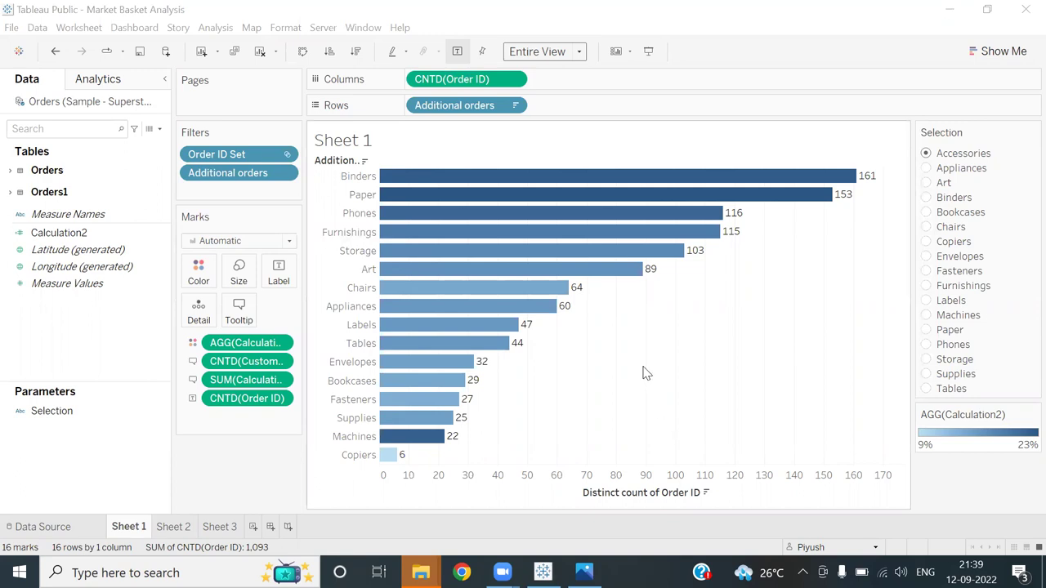
mouse_move(542, 572)
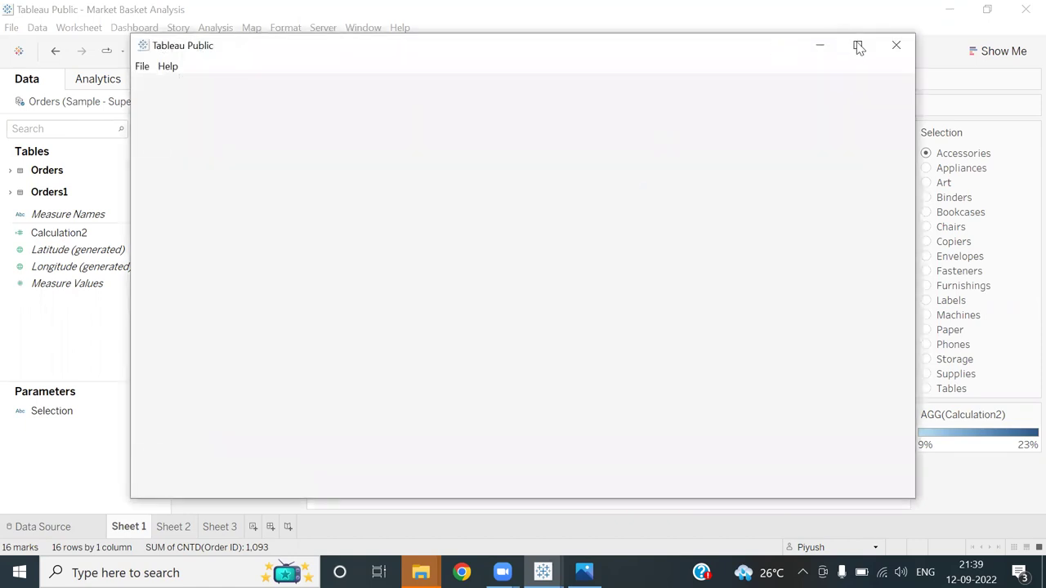
click(858, 45)
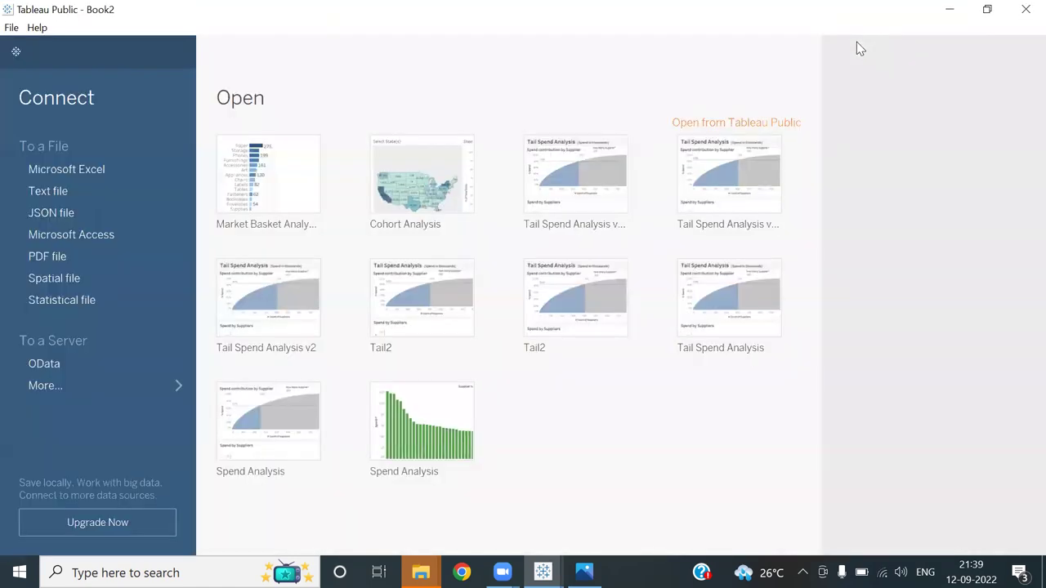
- Connect to the Sample - Superstore Excel file and add the Orders table
click(134, 170)
click(217, 198)
click(359, 378)
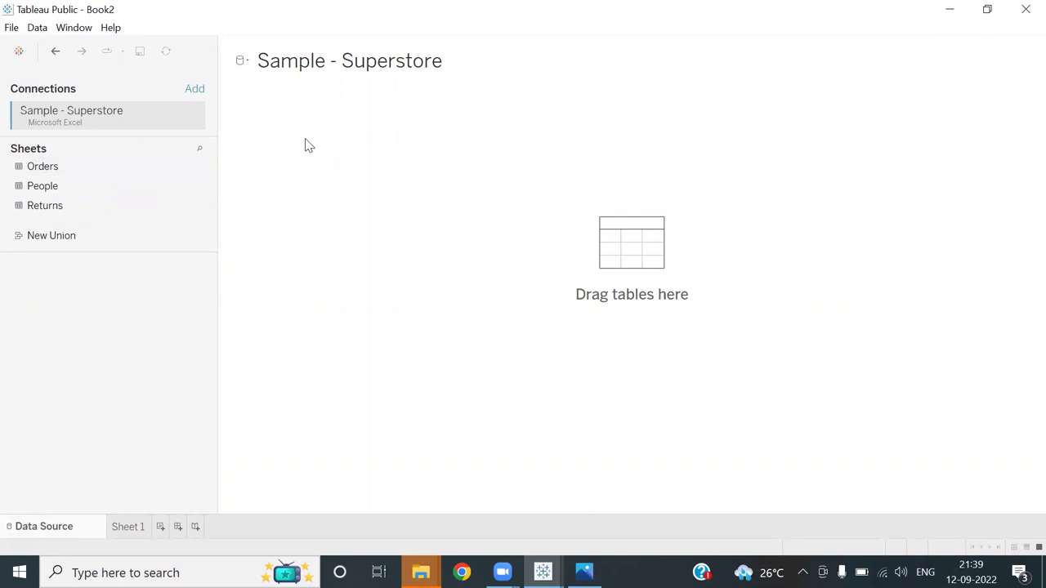
drag(309, 145, 309, 146)
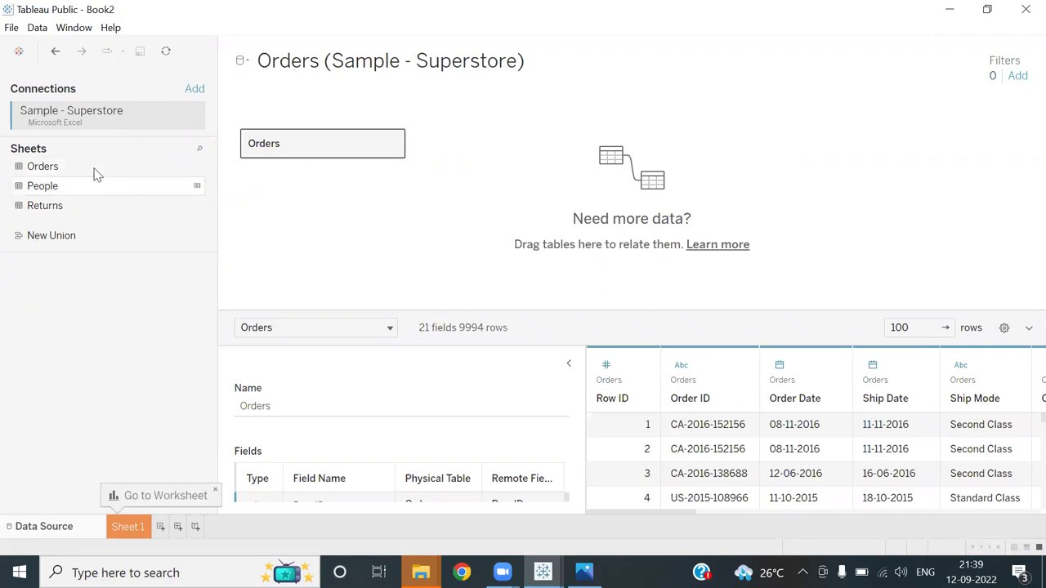
- Add a second copy of Orders and relate the two on Order ID
drag(94, 172, 460, 153)
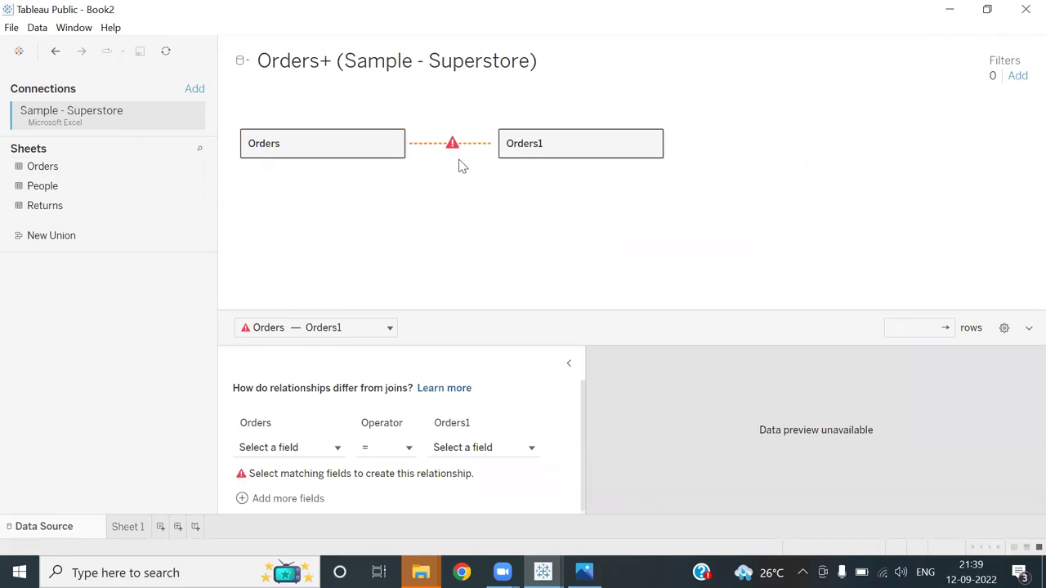
mouse_move(449, 146)
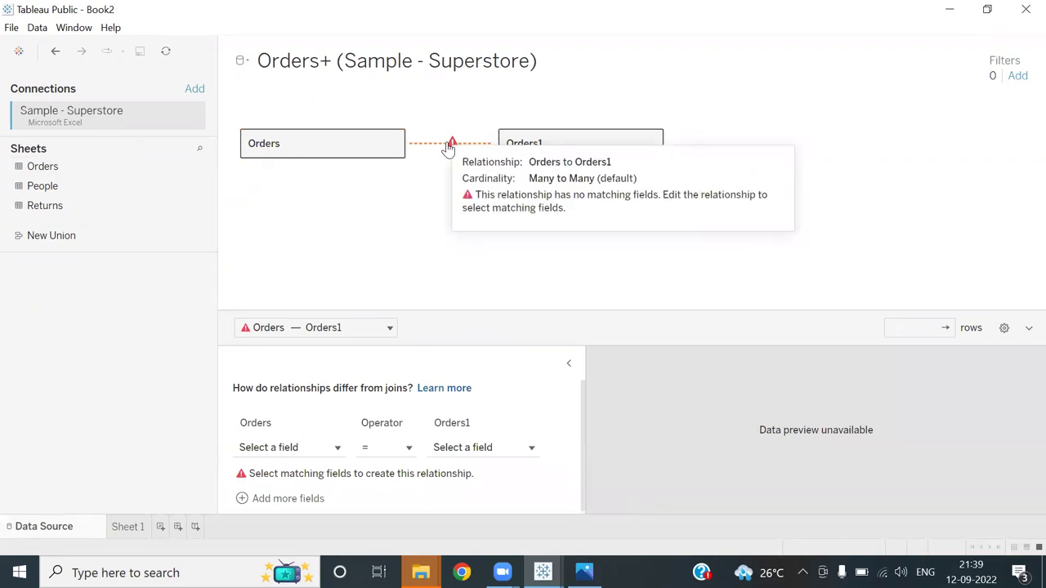
click(337, 447)
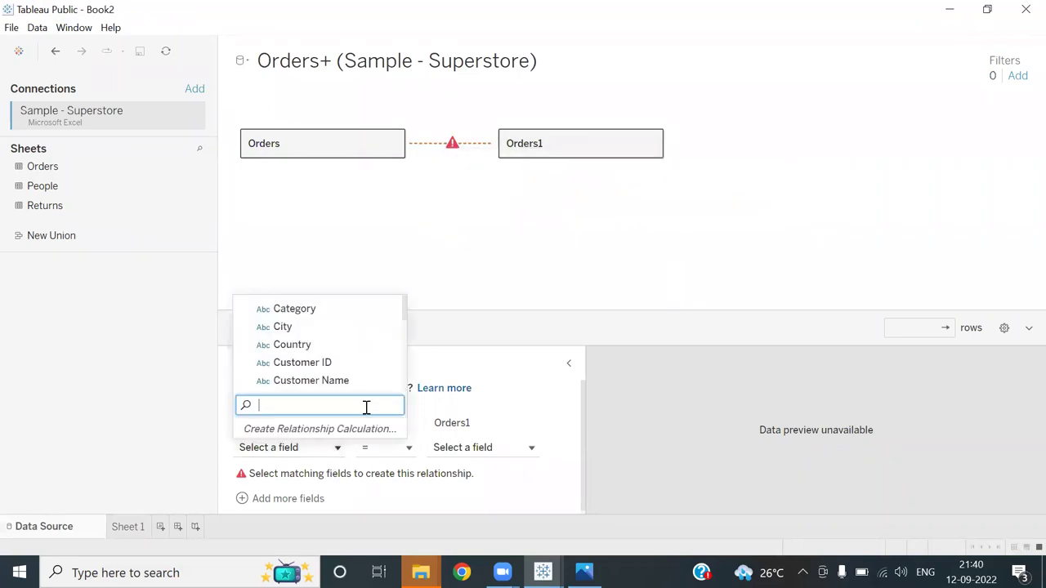
text(ord)
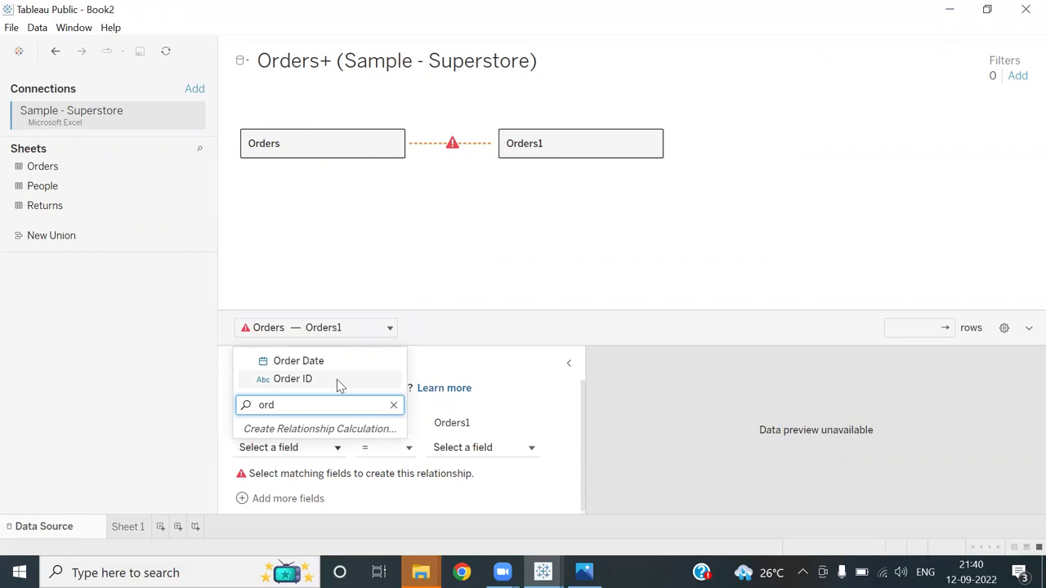
click(336, 380)
click(466, 448)
text(order)
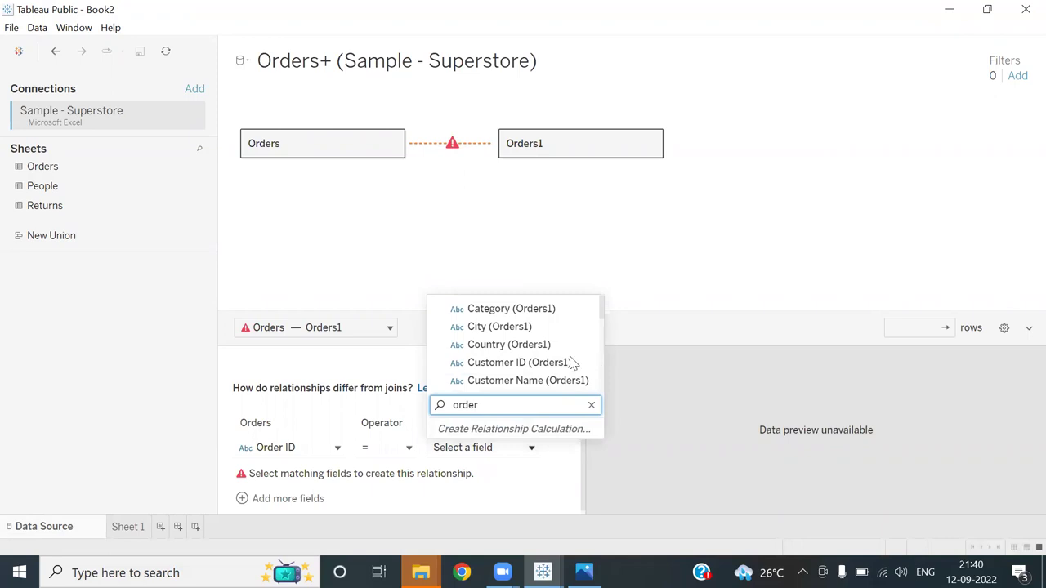
double_click(458, 405)
key(BackSpace)
text(Or)
click(646, 397)
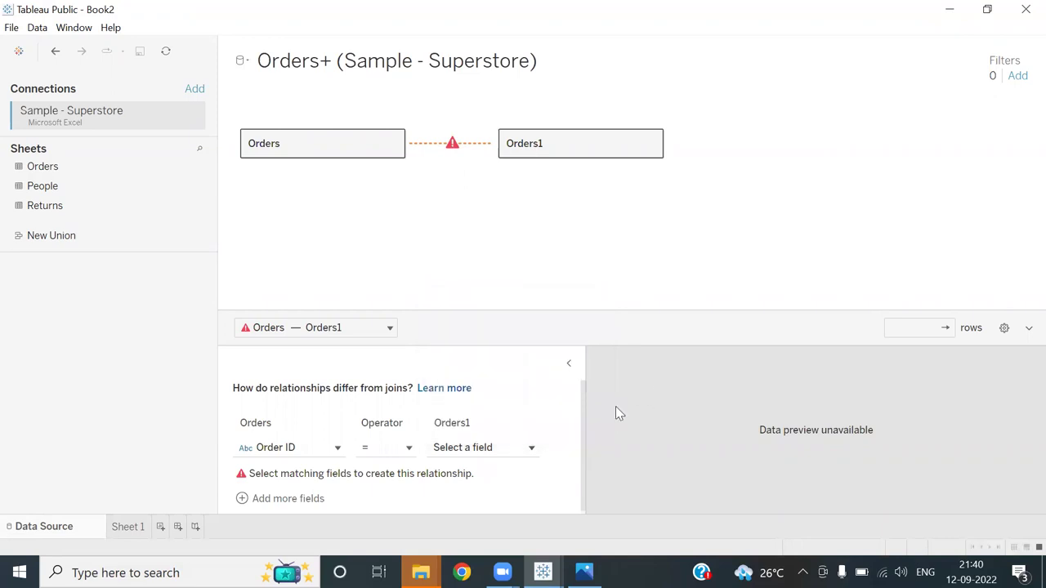
click(534, 447)
text(Or)
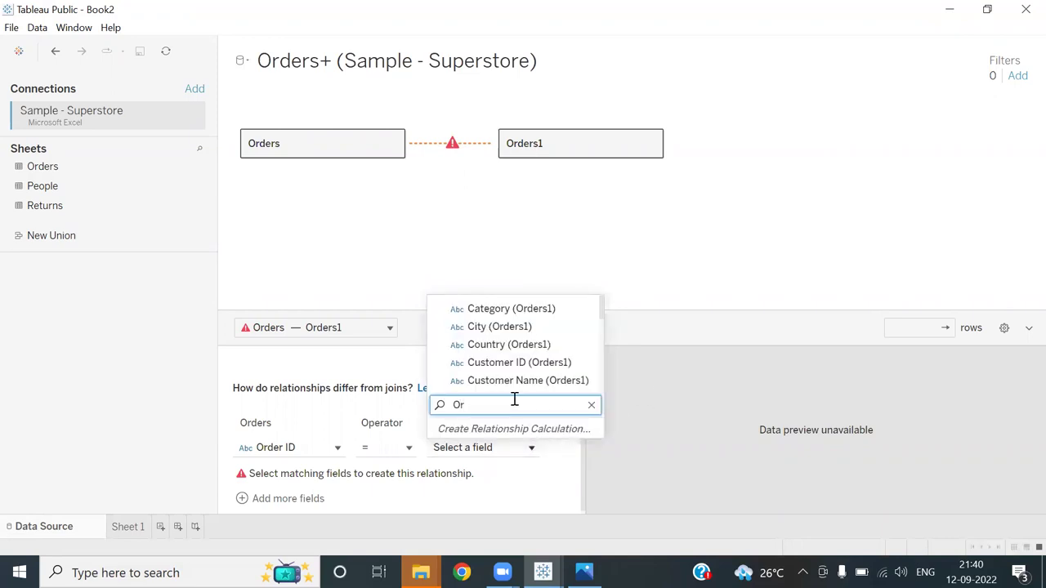
drag(602, 308, 602, 335)
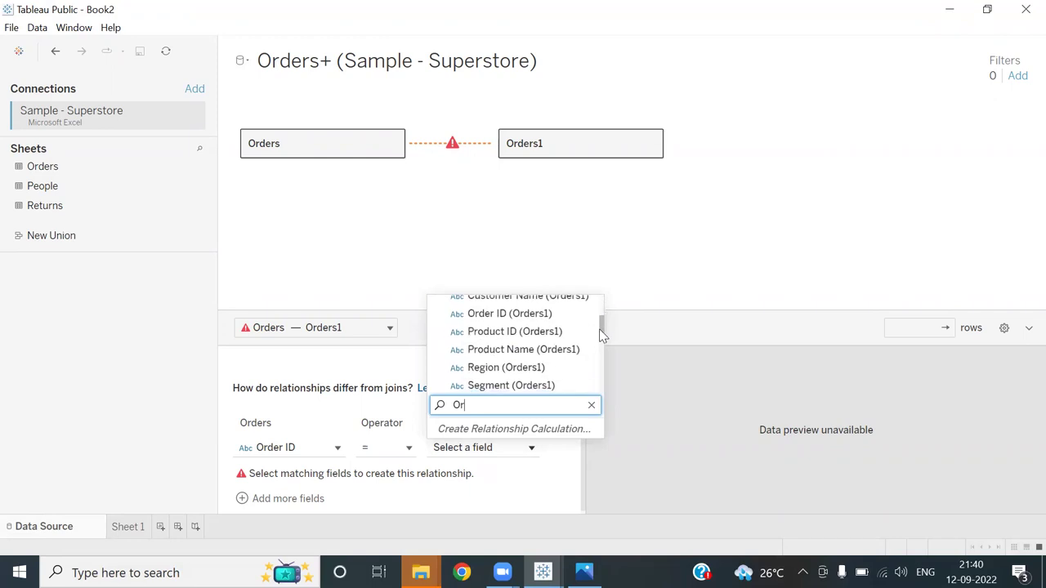
click(566, 321)
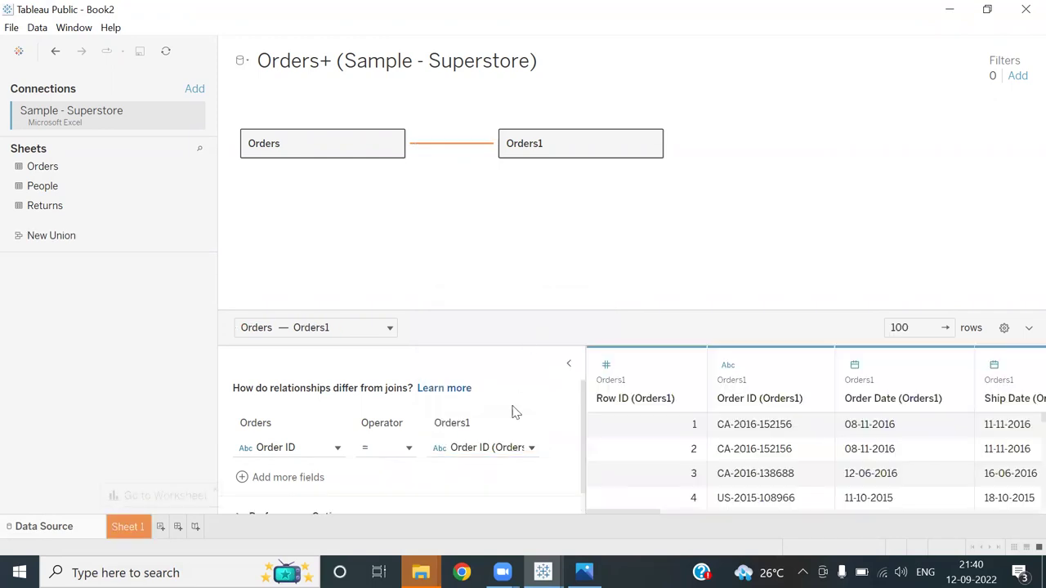
- Add a Sub-Category = Sub-Category (Orders1) condition, then go to Sheet 1
click(252, 482)
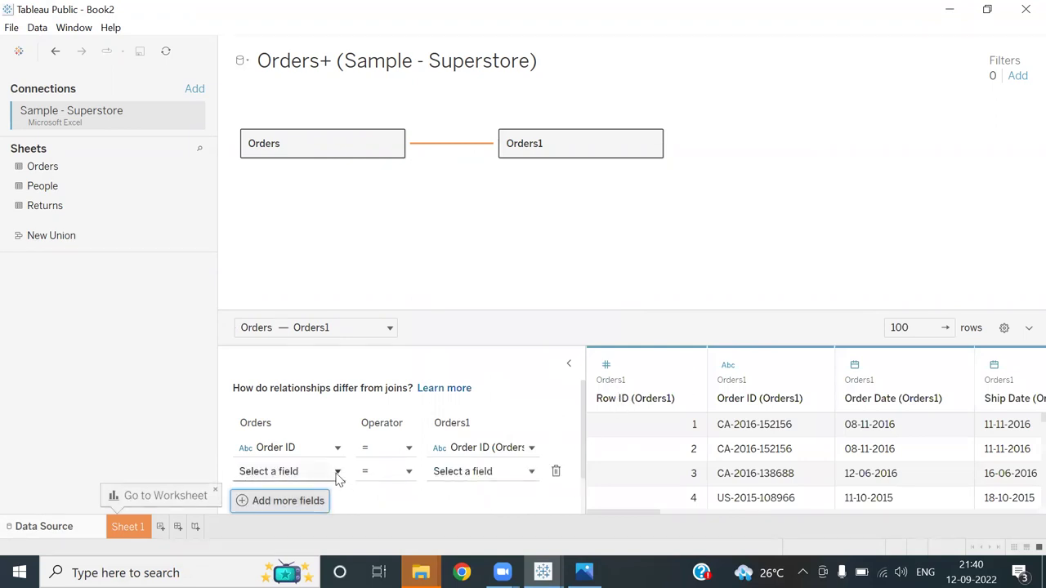
click(336, 472)
text(Sub)
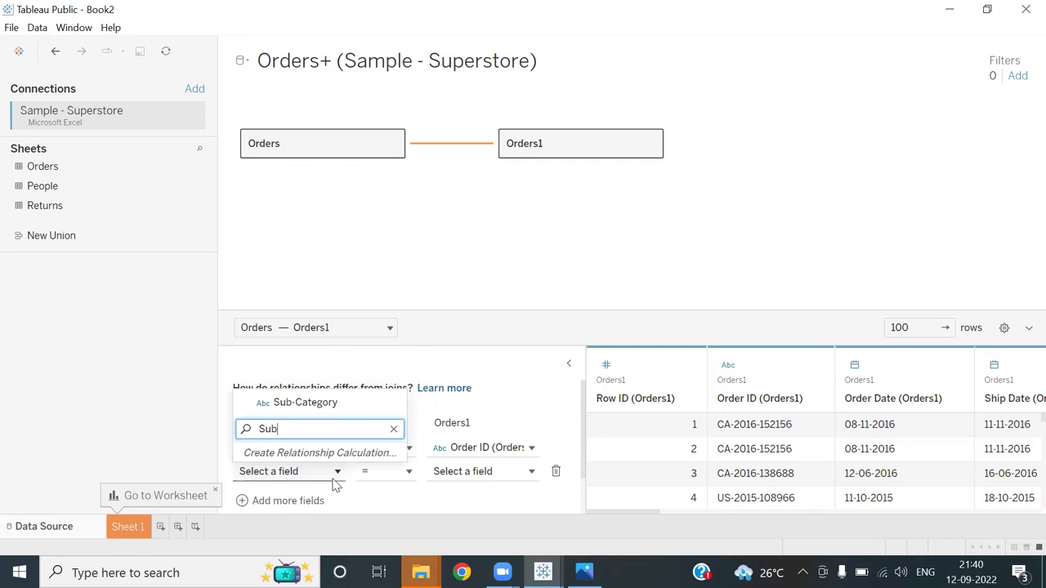
click(331, 404)
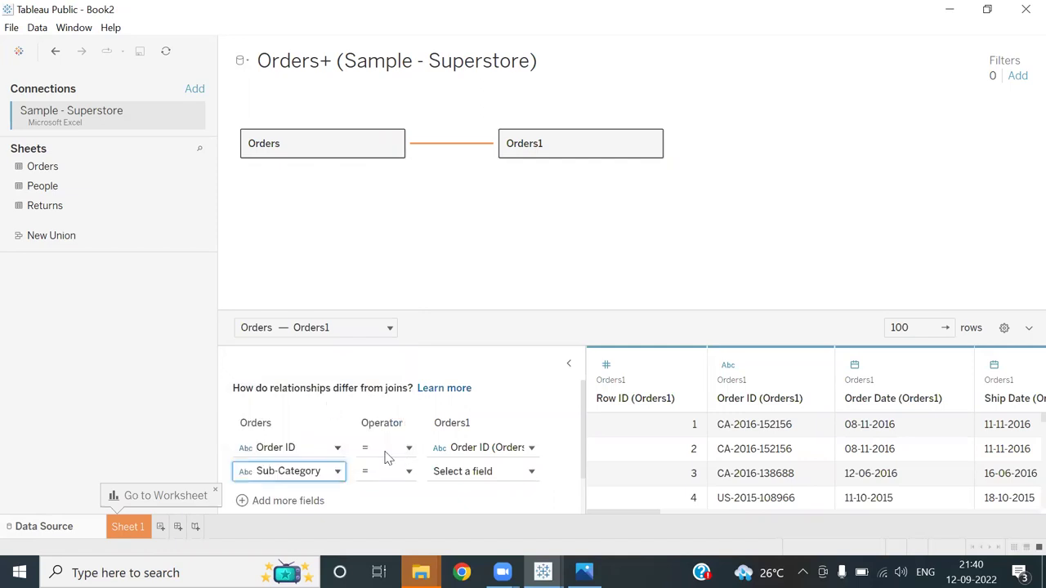
click(491, 481)
text(Sub)
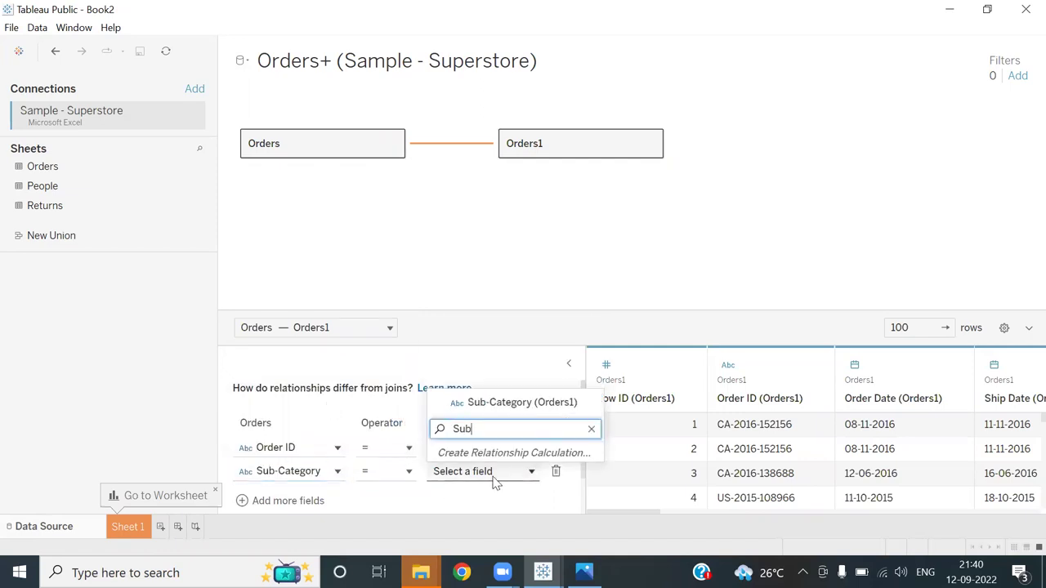
click(520, 403)
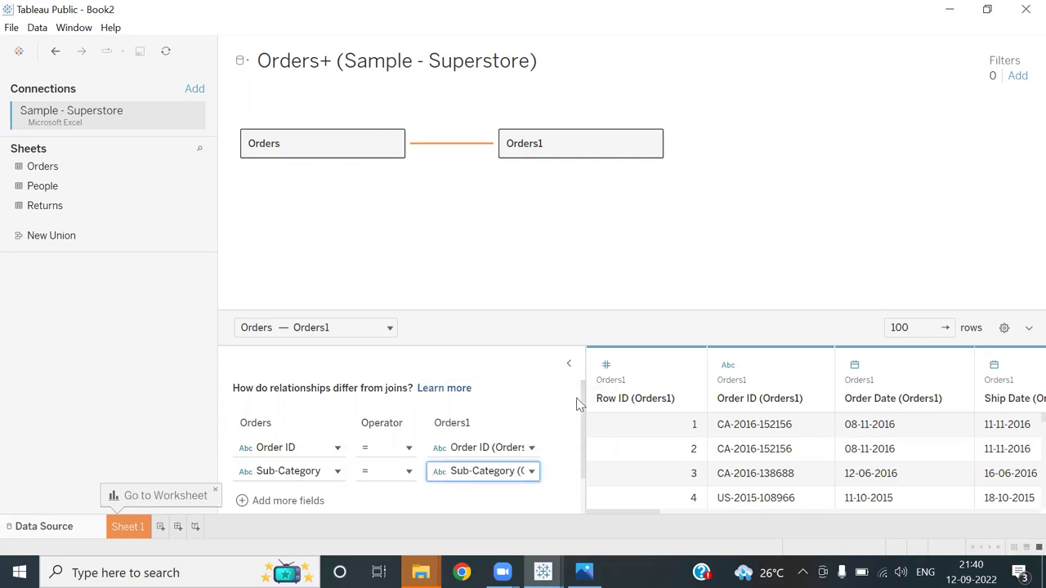
click(135, 530)
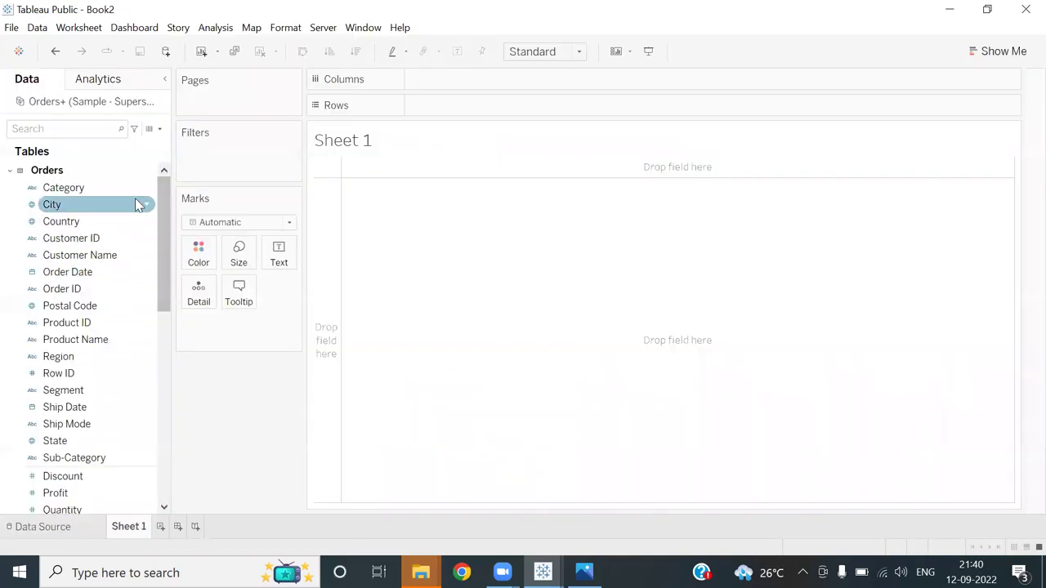
- Put Sub-Category on rows and Sub-Category (Orders1) on columns
click(63, 133)
text(Sub)
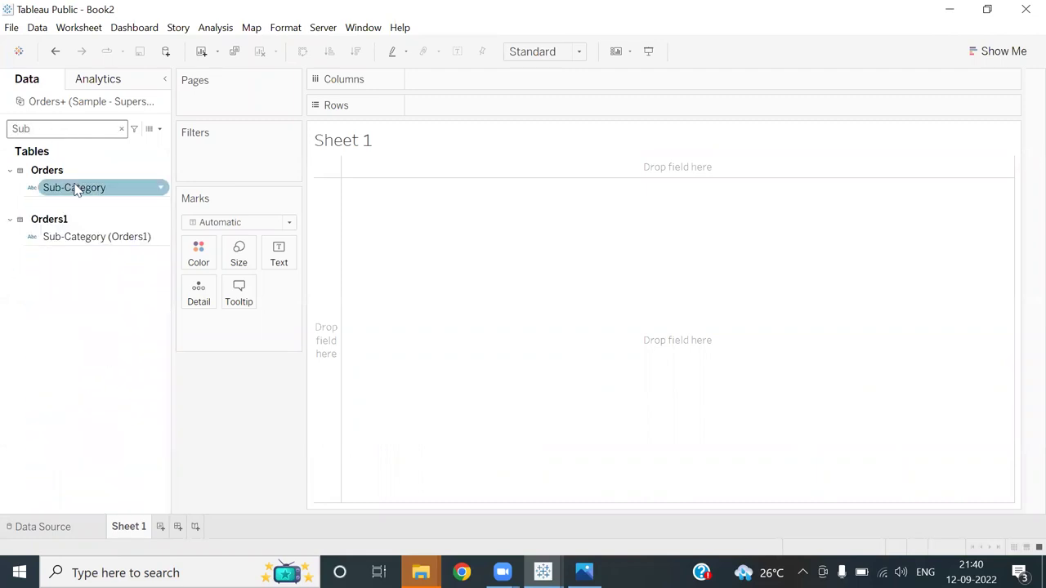
drag(75, 187, 446, 107)
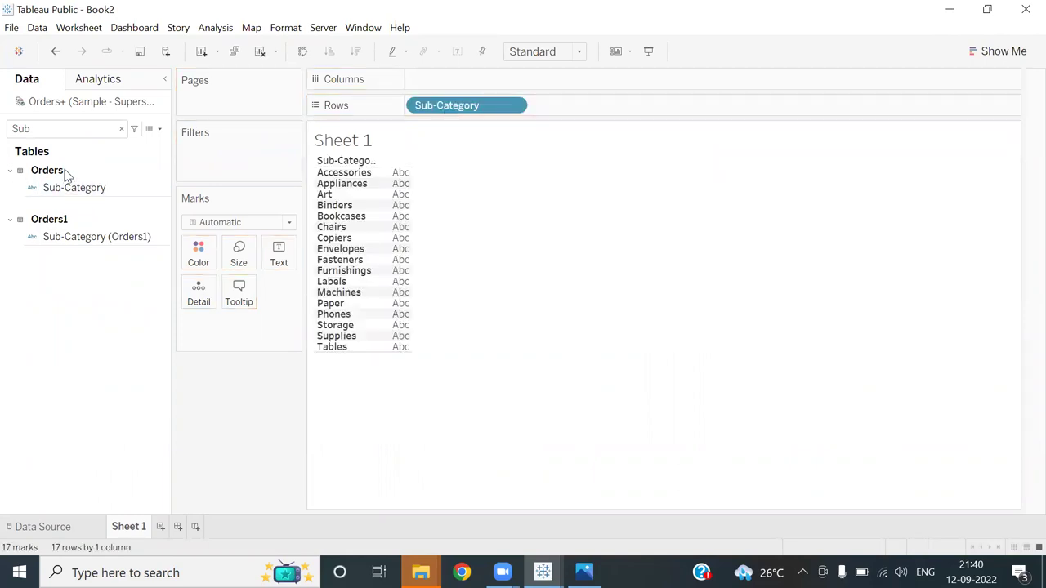
click(80, 246)
drag(92, 236, 491, 82)
- Fit the crosstab to Entire View and return to the Data Source page
click(579, 52)
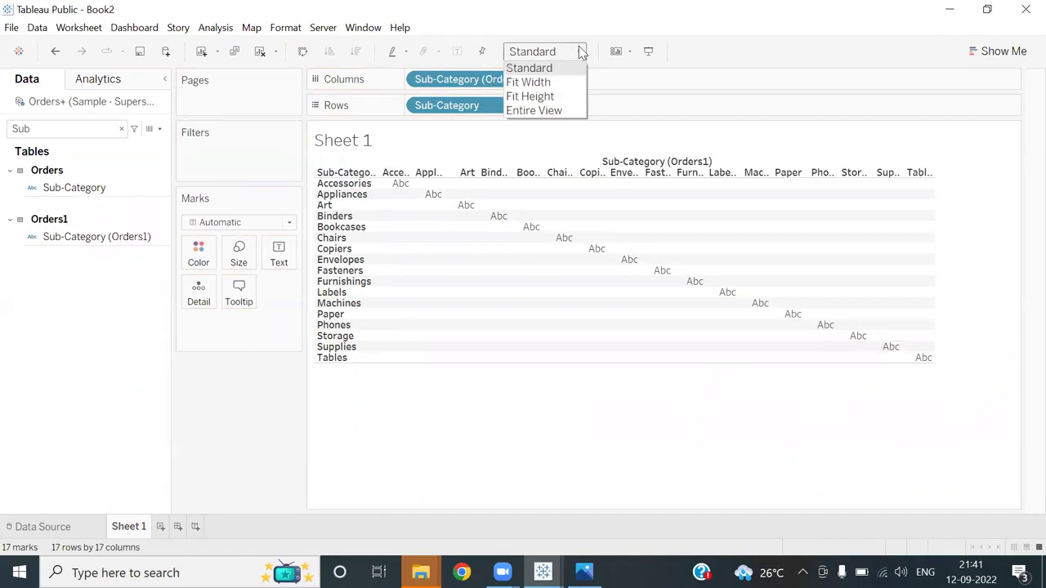
click(554, 112)
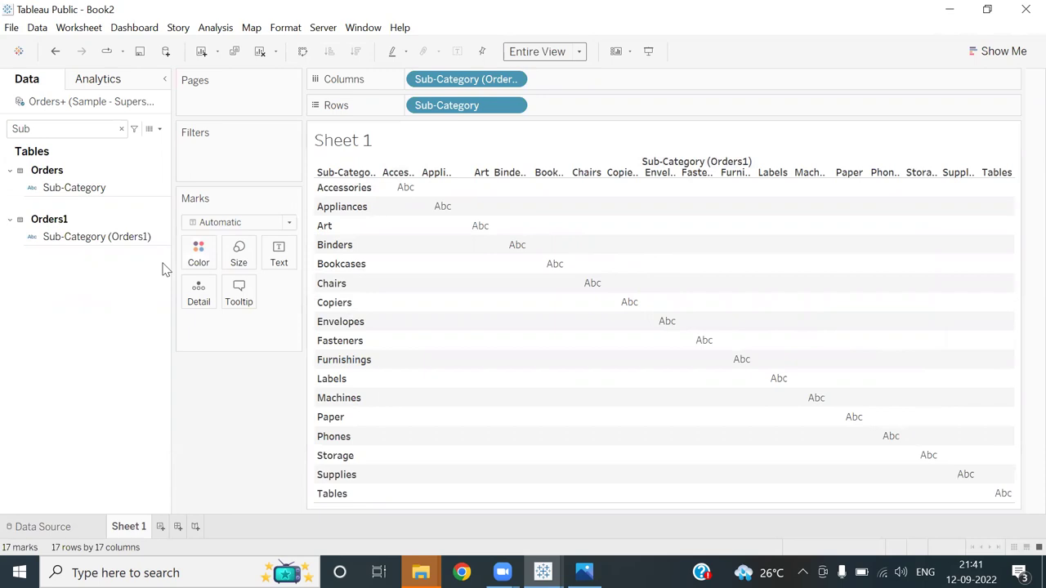
click(61, 527)
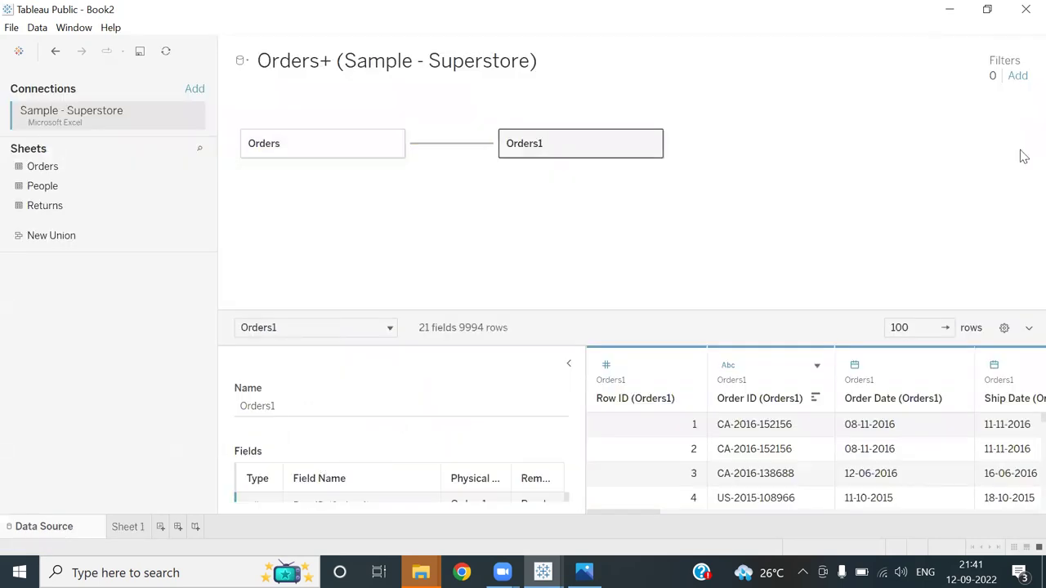
- Change the Sub-Category relationship operator to <>
click(432, 149)
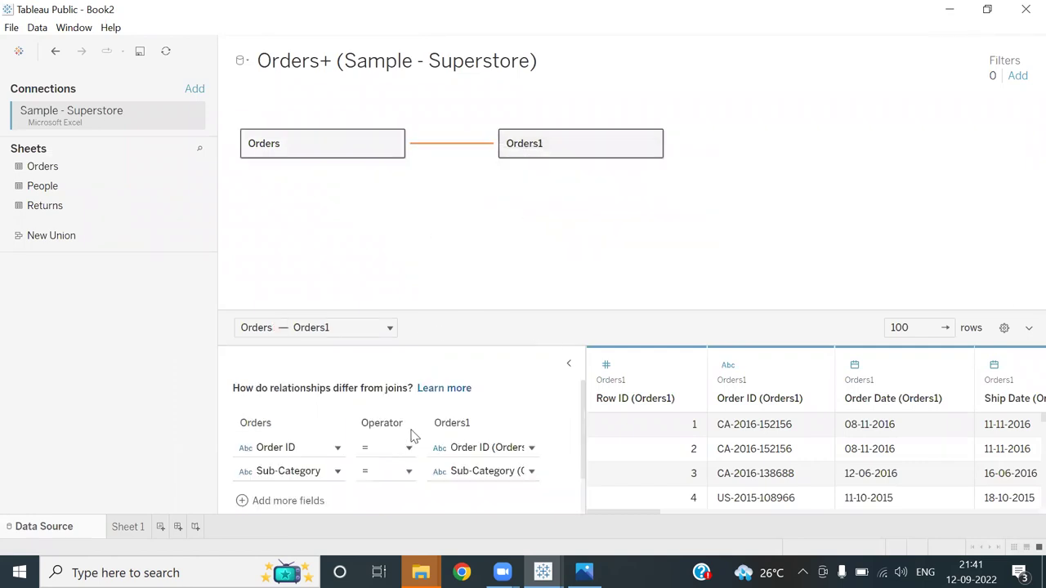
click(409, 472)
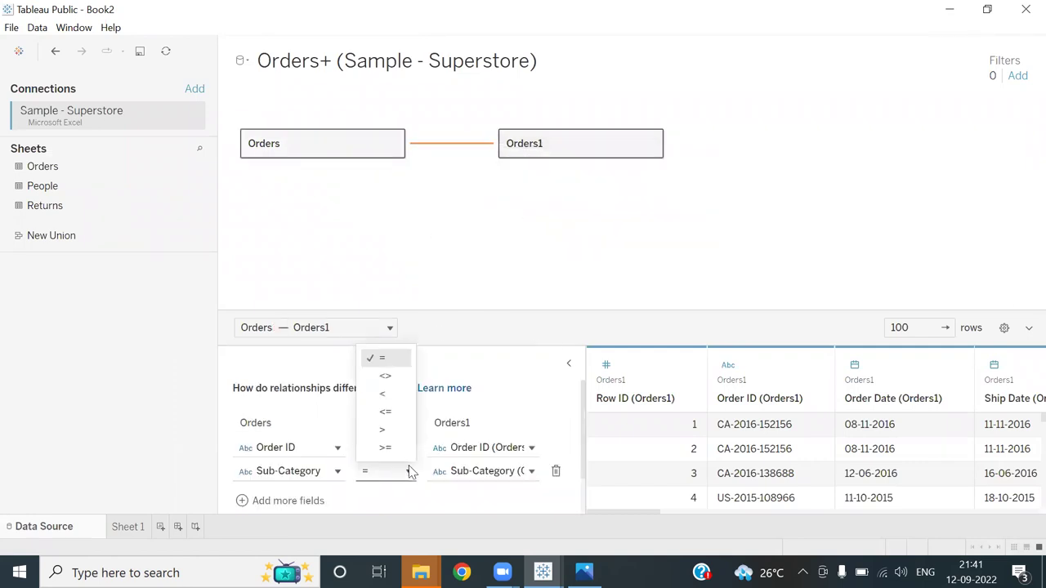
click(404, 376)
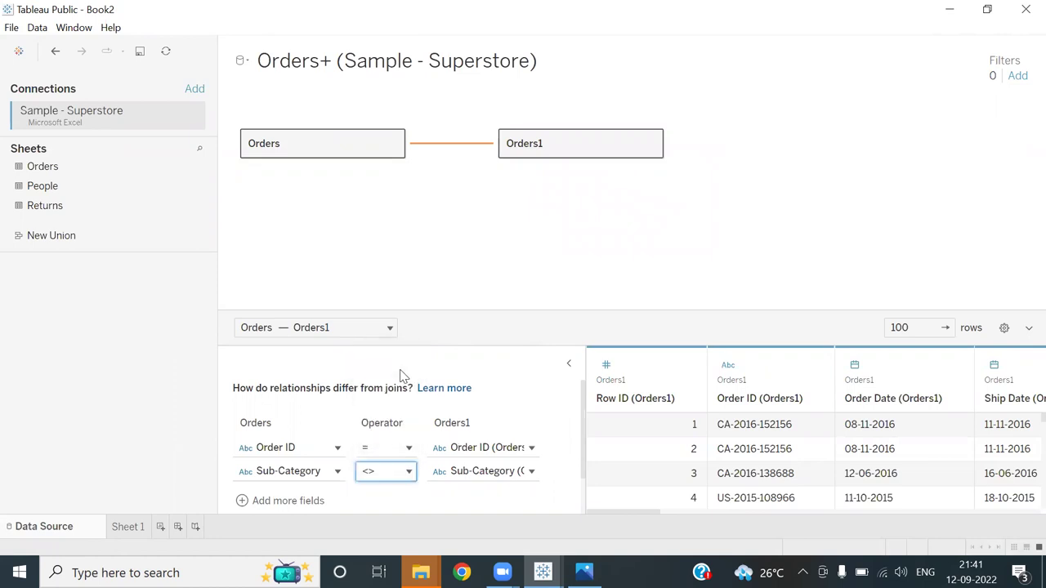
- On Sheet 1, show the Count (Distinct) of Order ID as crosstab text
click(128, 527)
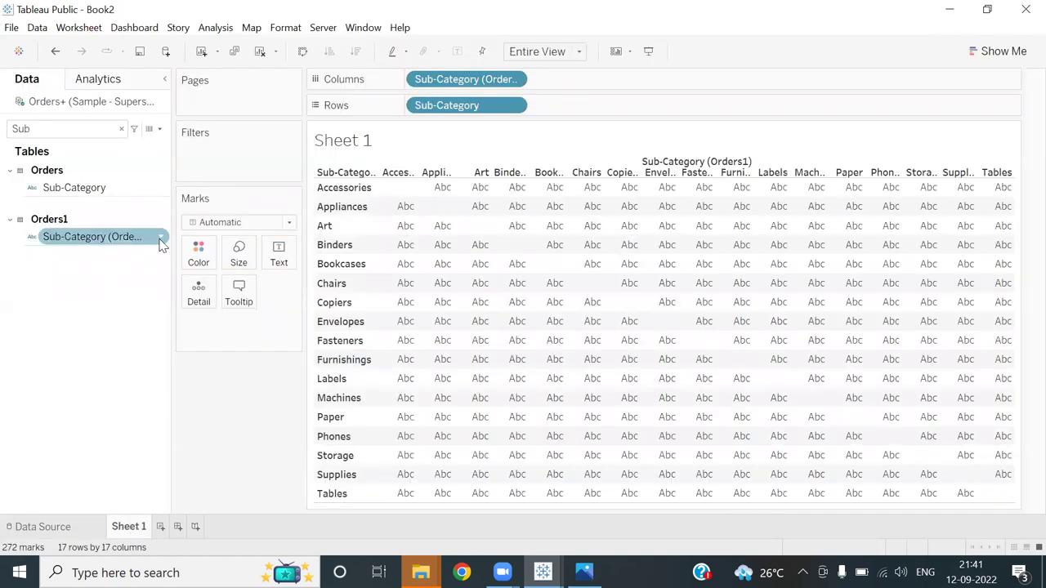
click(122, 129)
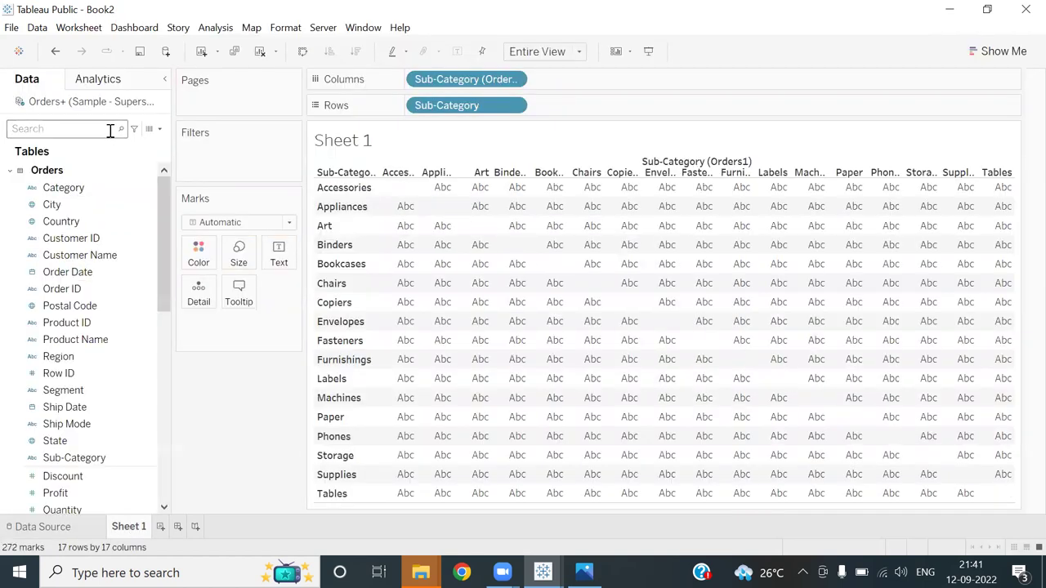
text(Or)
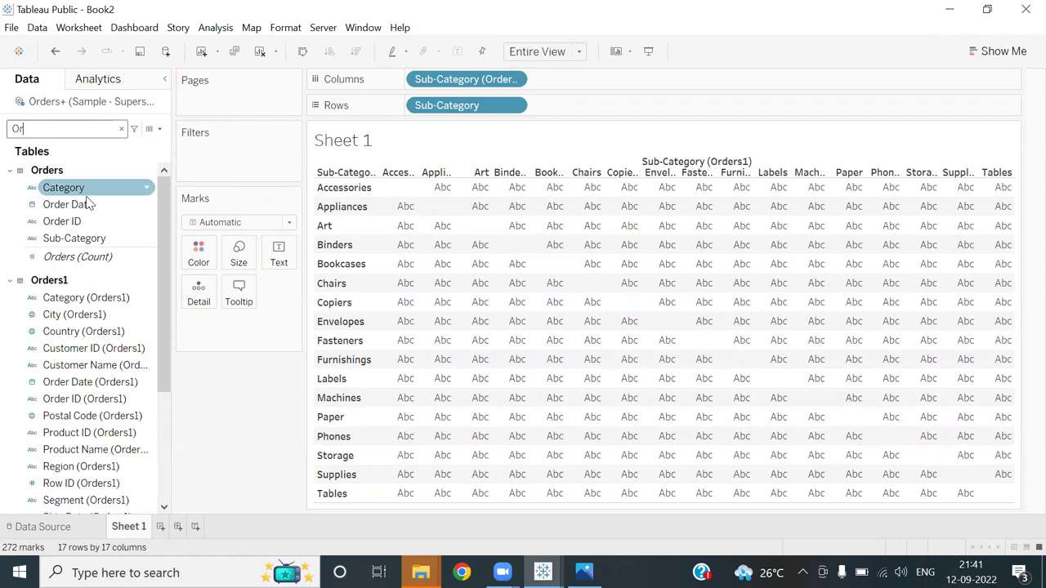
drag(81, 221, 283, 258)
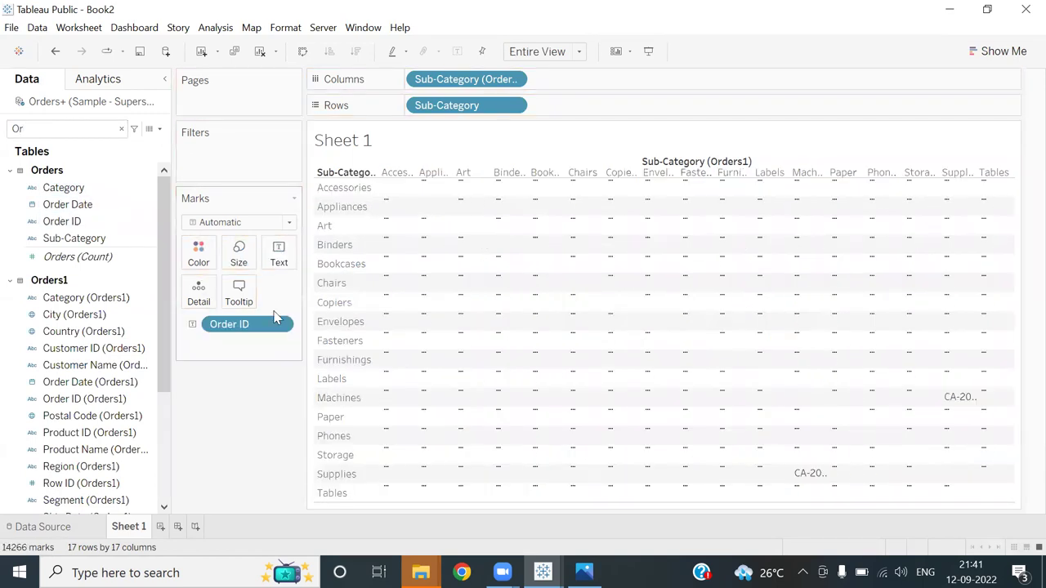
click(280, 325)
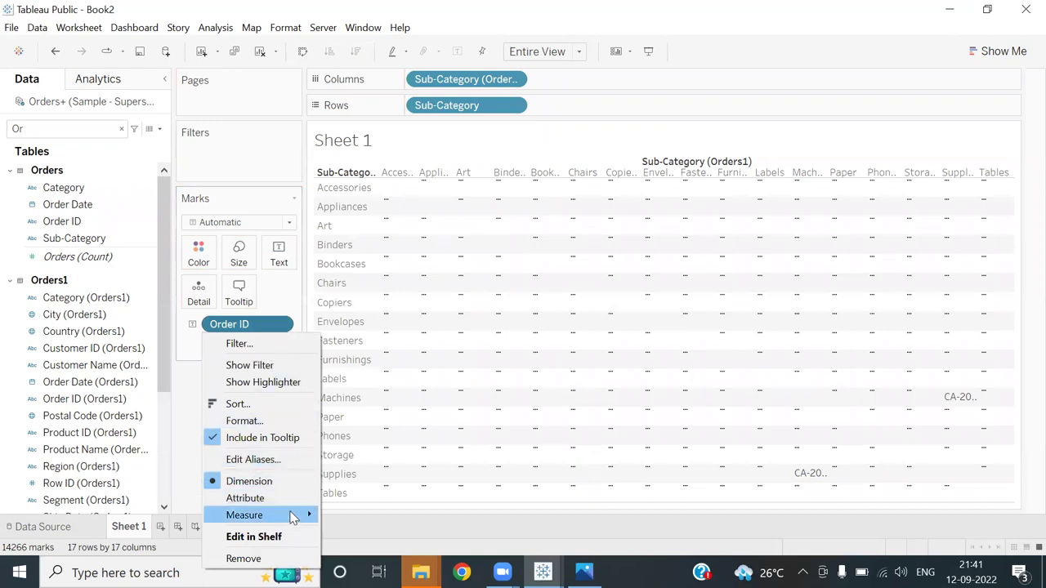
mouse_move(294, 517)
click(363, 566)
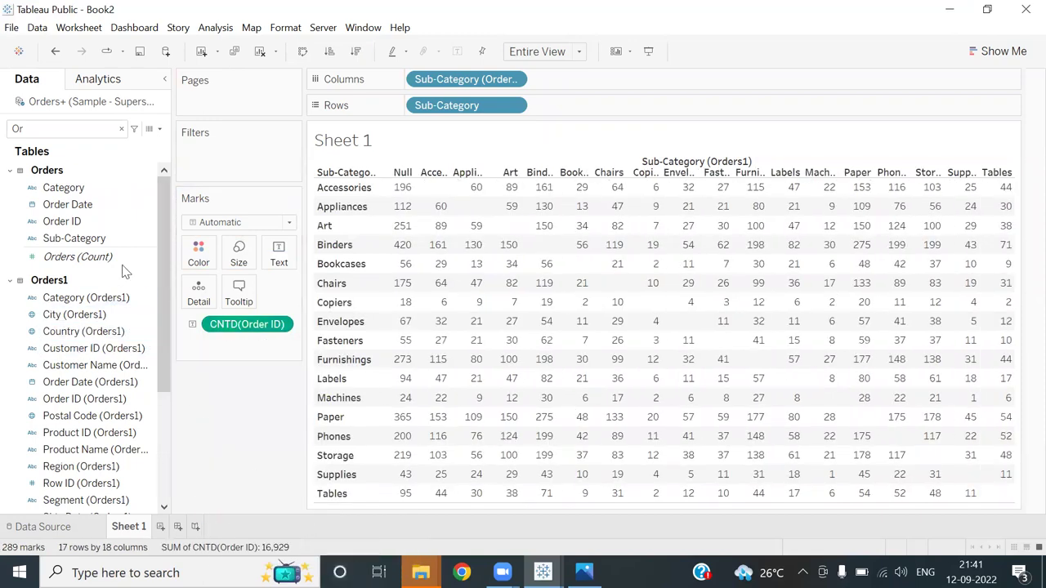
- Colour the marks by Order ID, accepting all members
click(93, 227)
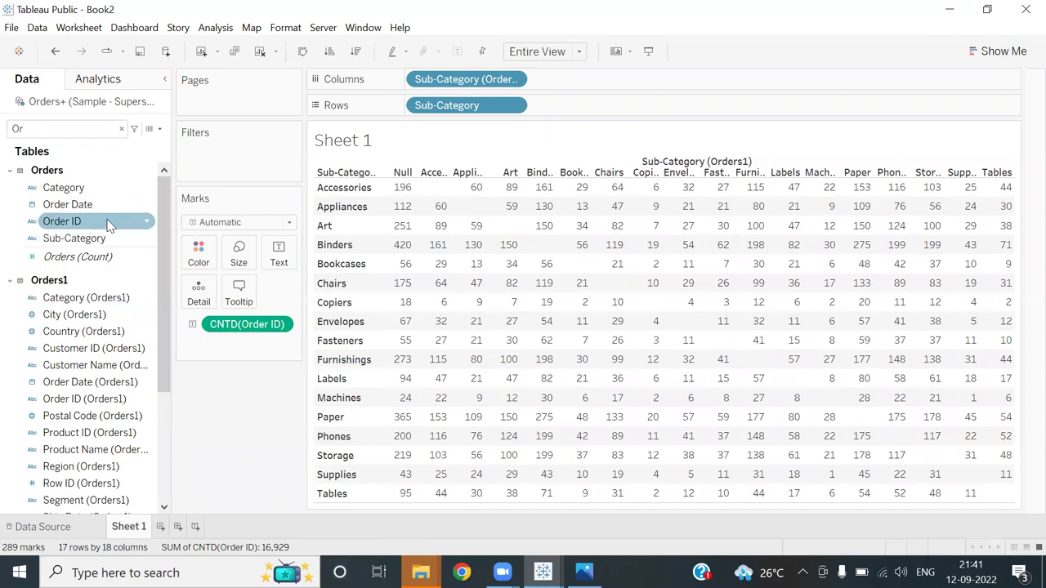
drag(108, 225, 204, 256)
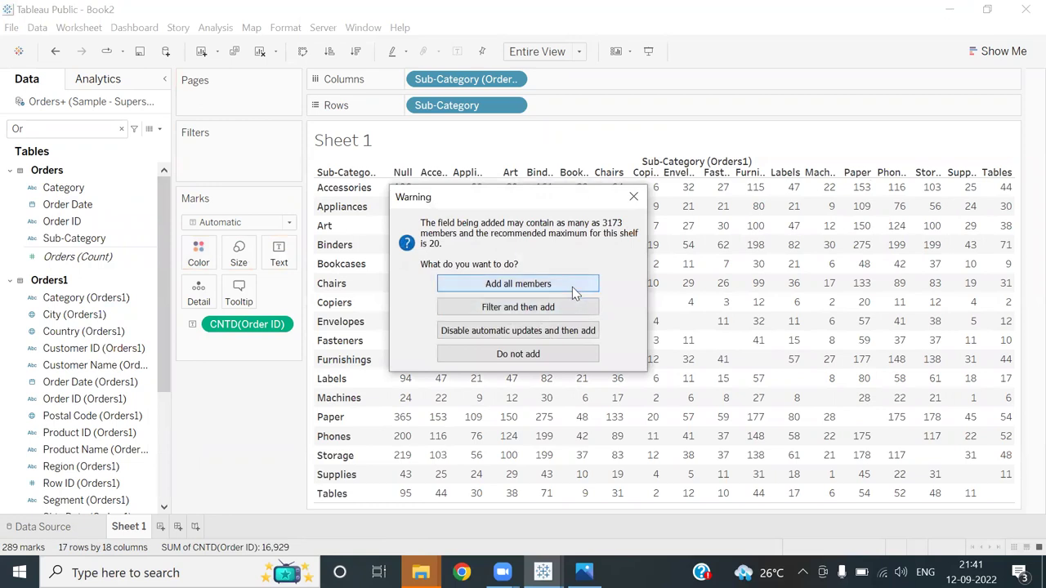
click(573, 287)
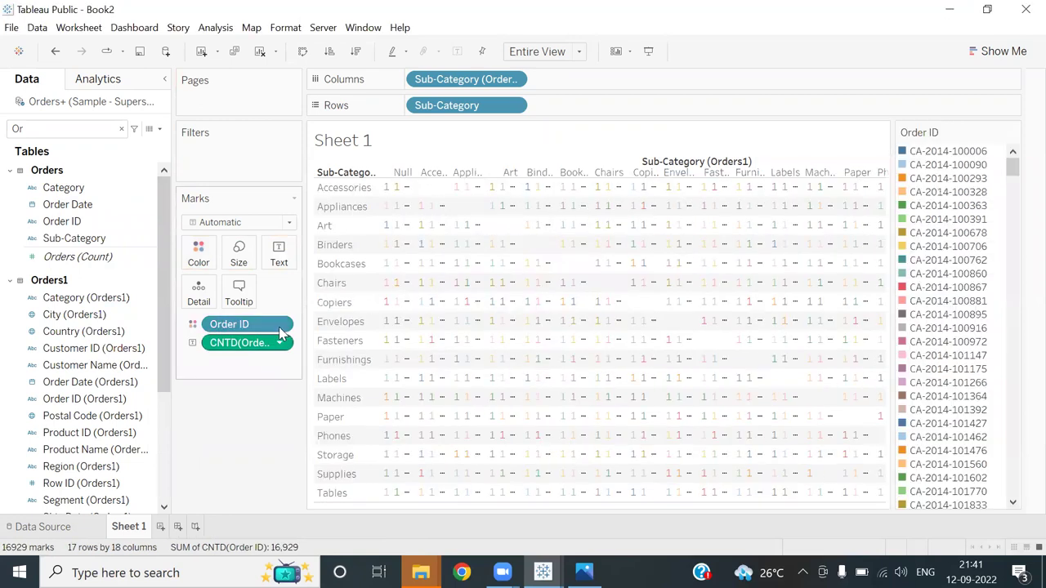
- Colour by Count (Distinct) of Order ID and set the mark type to Square
click(279, 330)
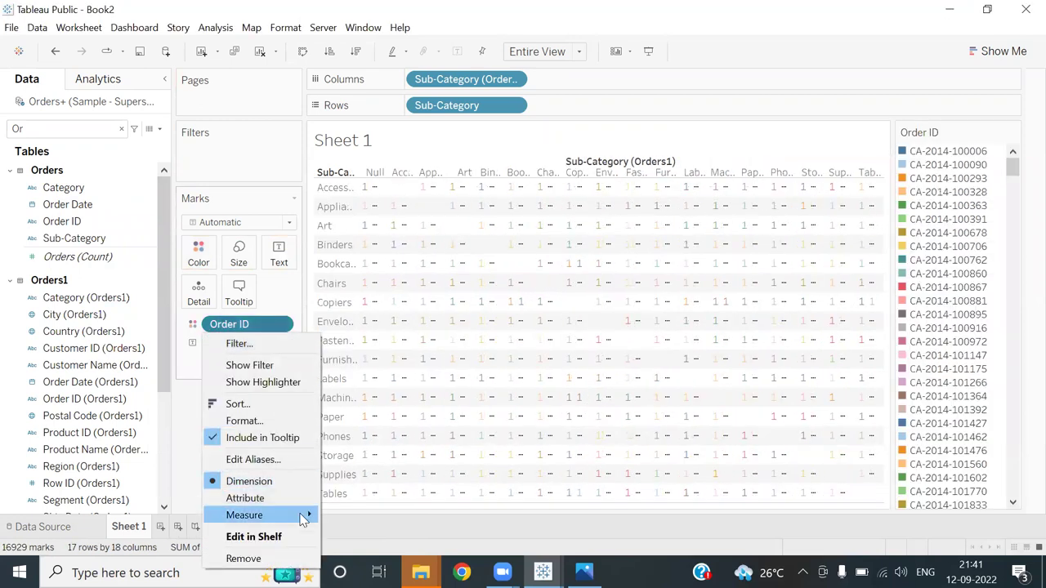
mouse_move(302, 516)
click(374, 566)
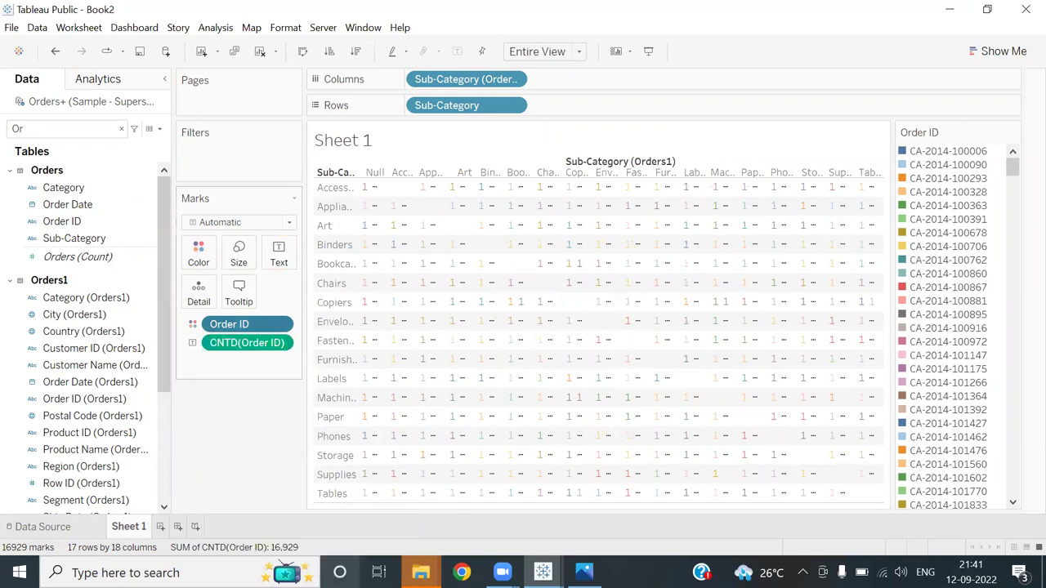
click(288, 222)
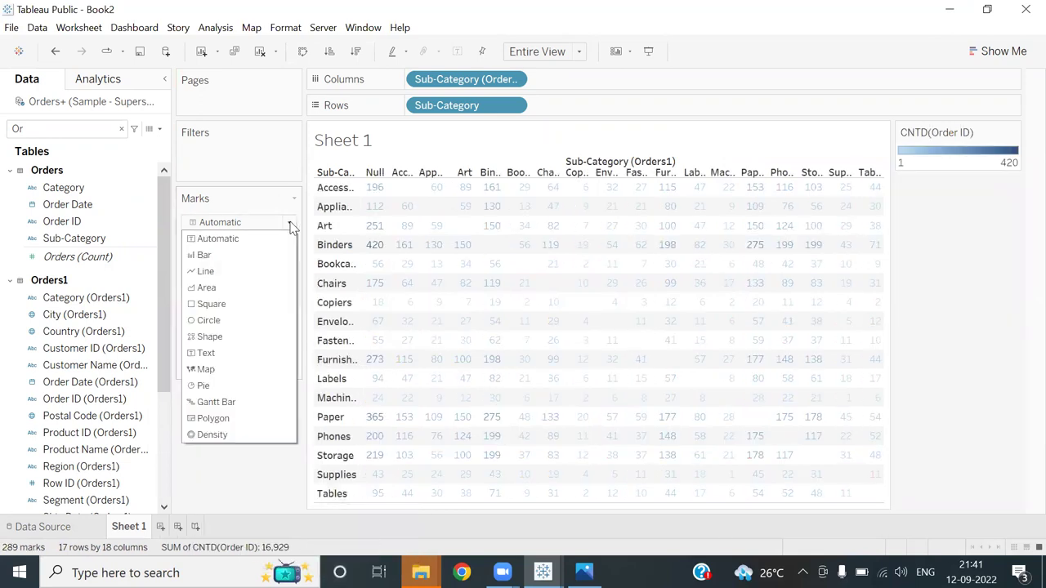
click(260, 306)
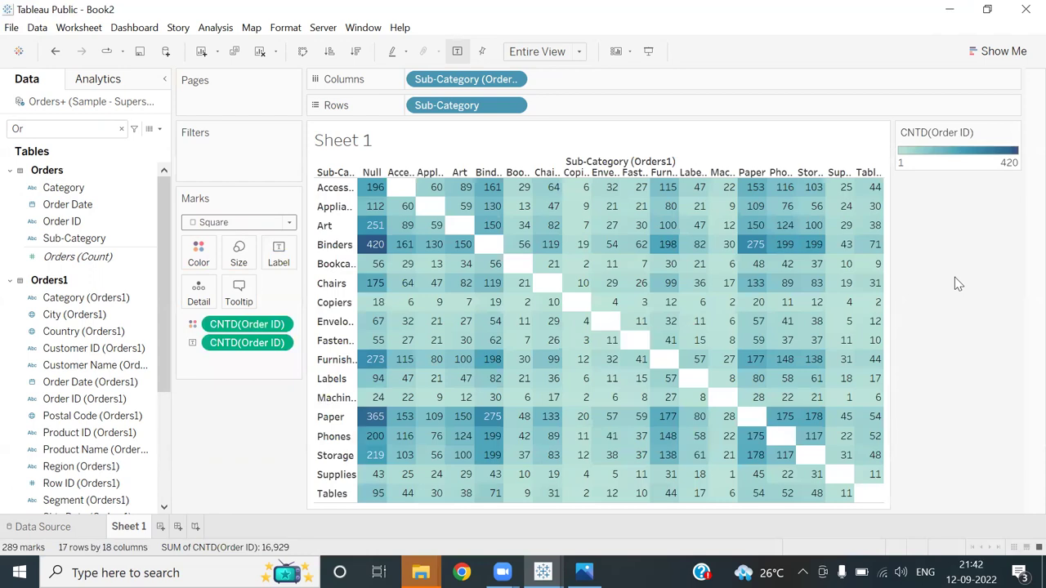
- Exclude the Null column from the heatmap, then return to the Data Source page
click(375, 175)
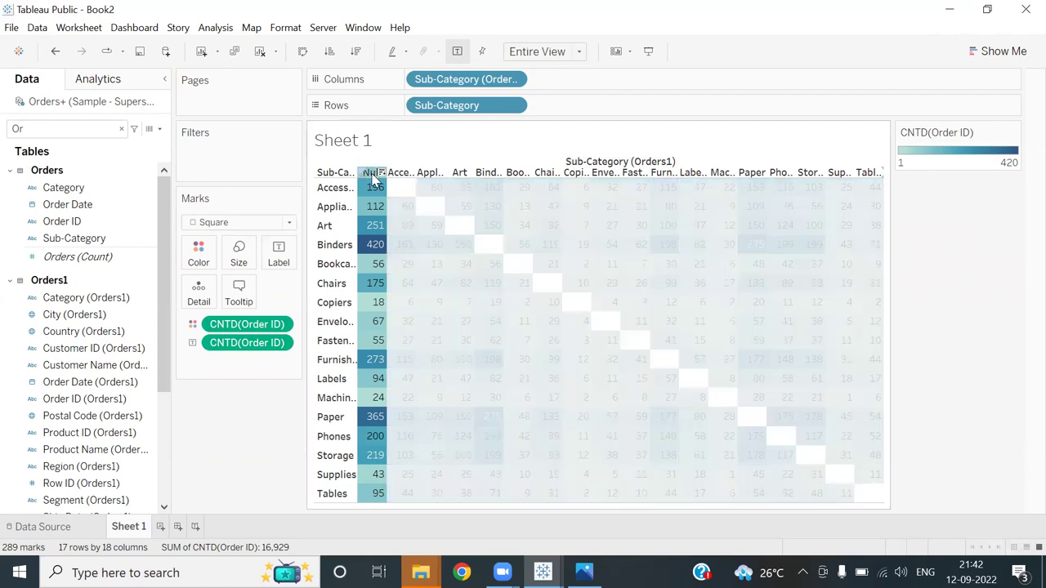
right_click(374, 175)
click(414, 199)
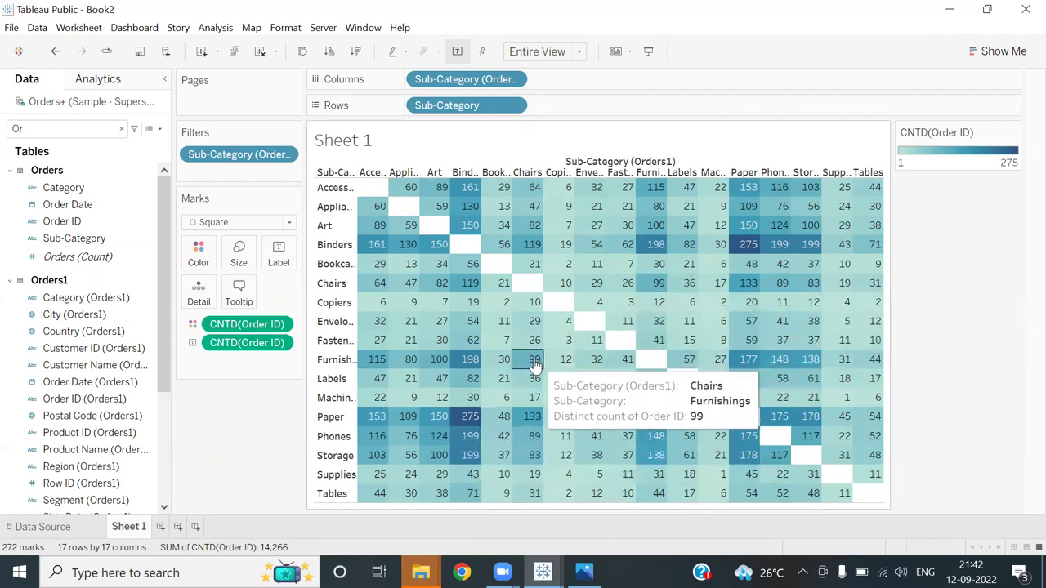
click(50, 528)
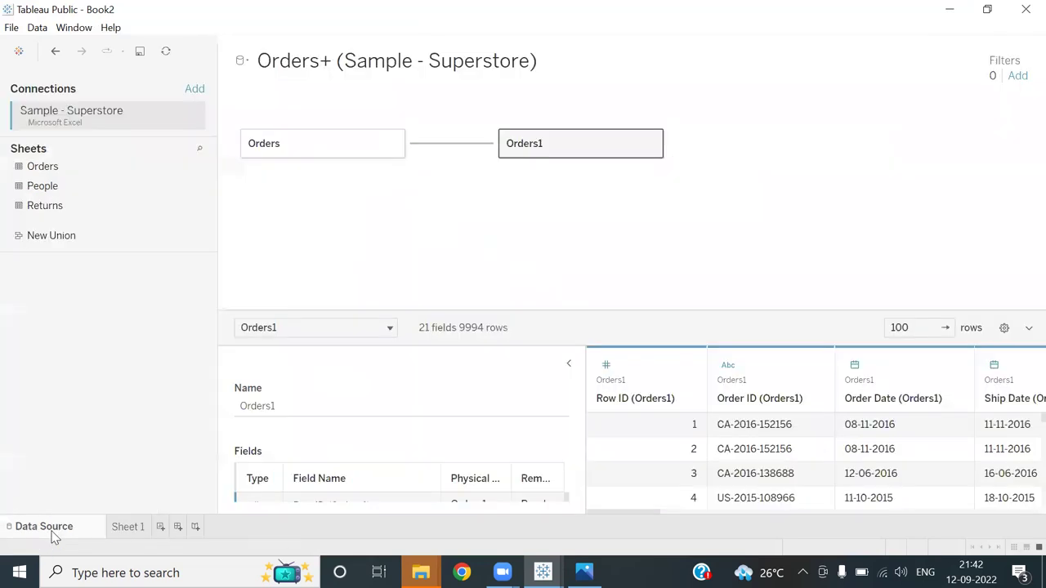
- Change the Sub-Category relationship operator to <= and view the Sheet 1 heatmap
click(438, 145)
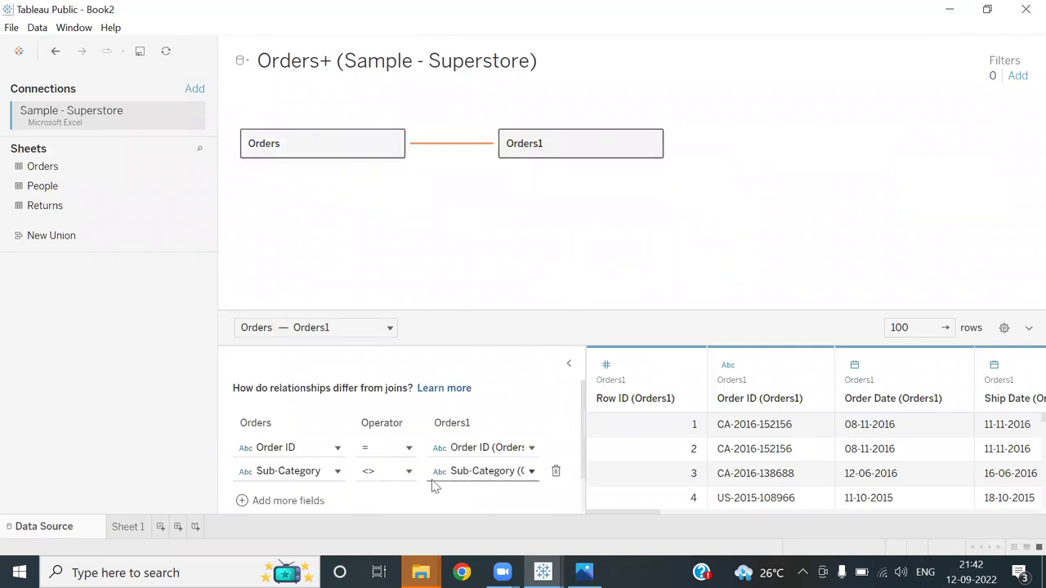
click(410, 473)
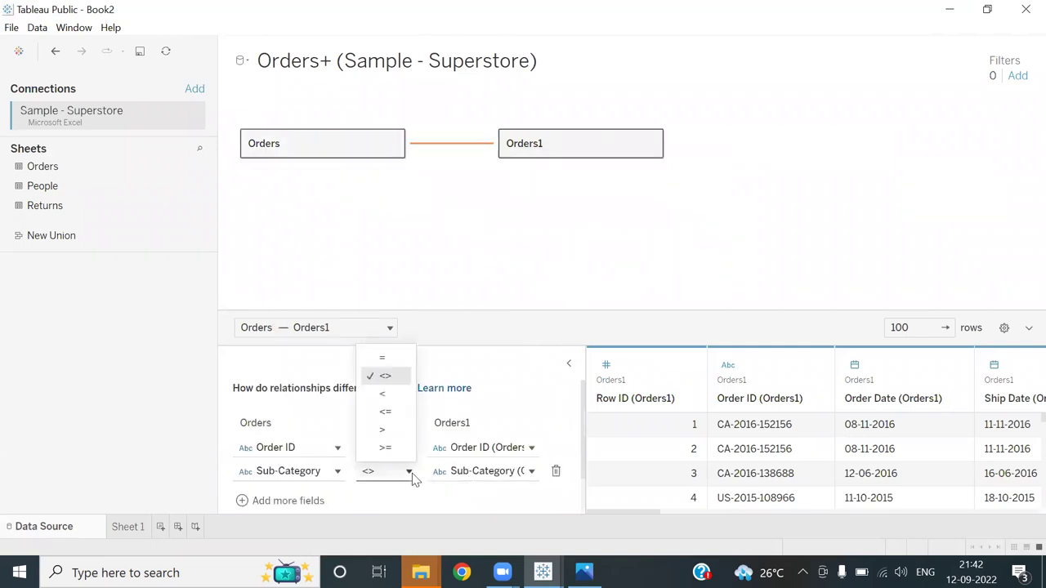
click(404, 419)
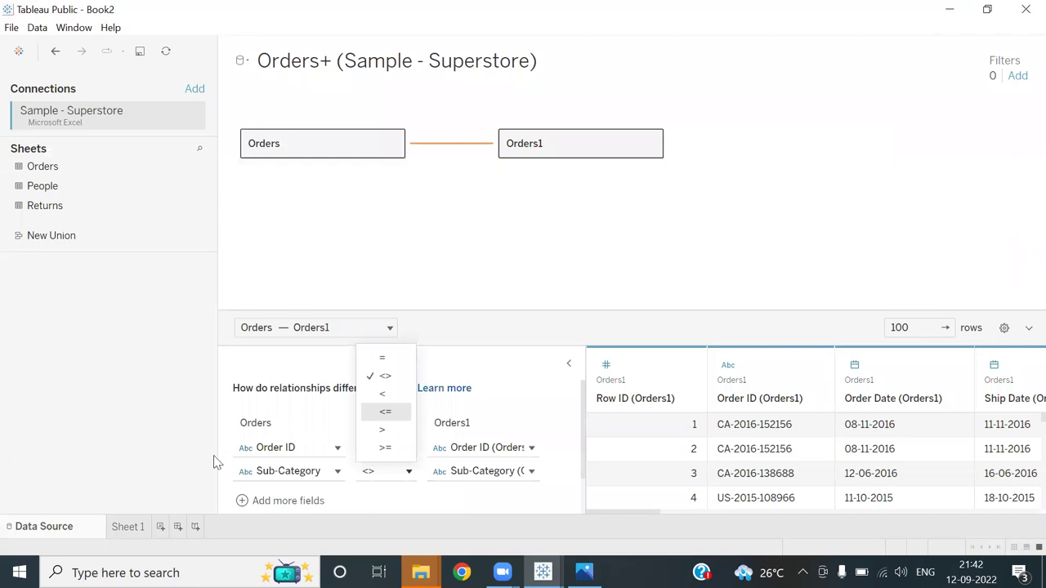
click(128, 527)
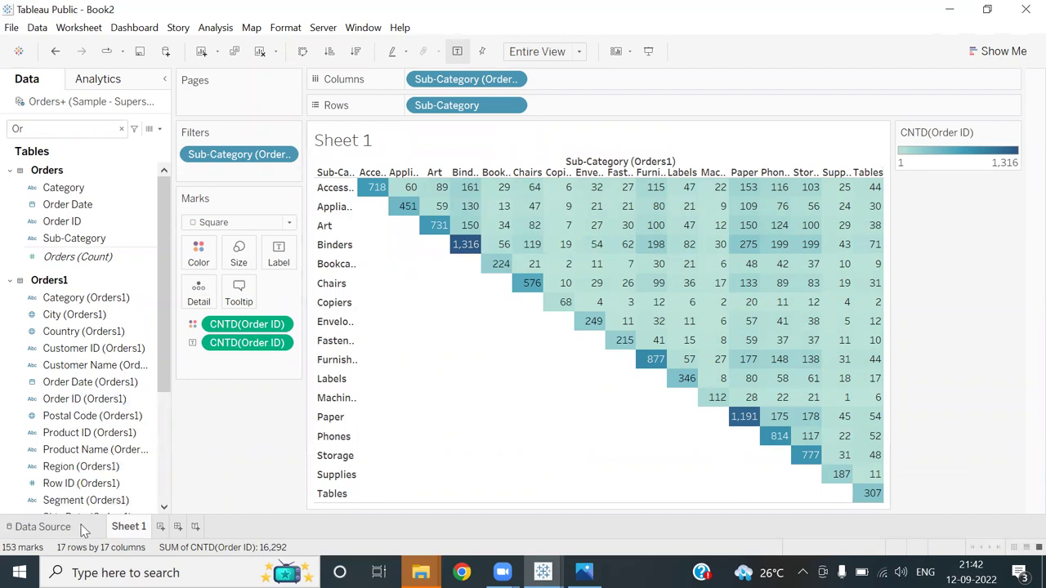
- Change the Sub-Category operator to <, check Sheet 1, and add a new Sheet 2
click(43, 527)
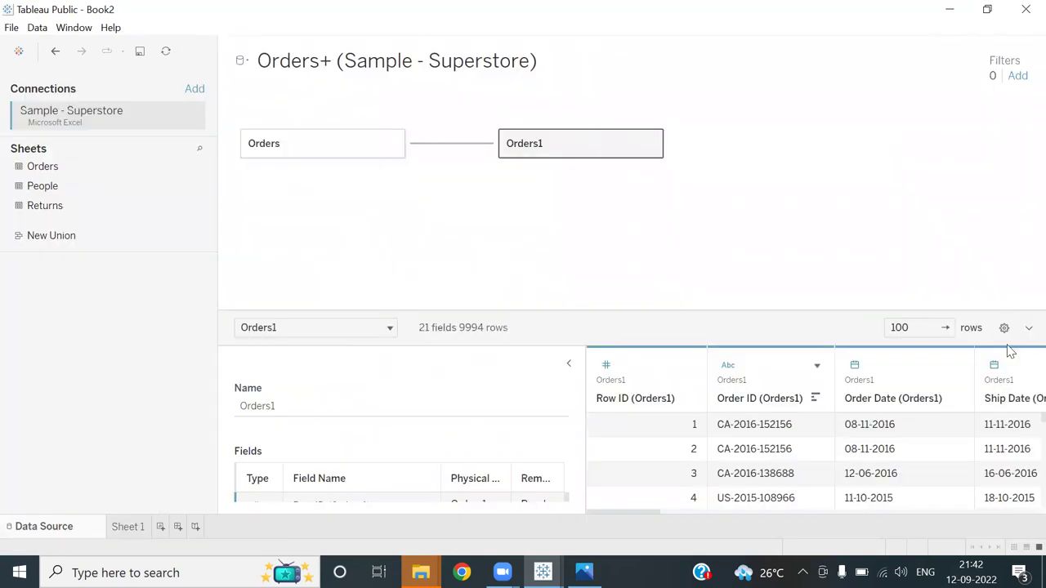
click(447, 145)
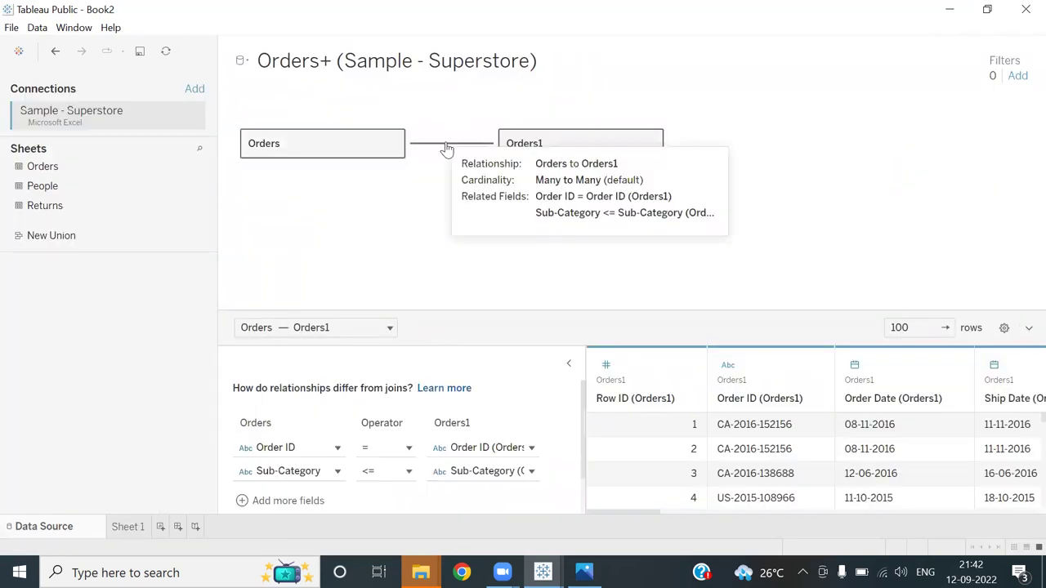
click(409, 471)
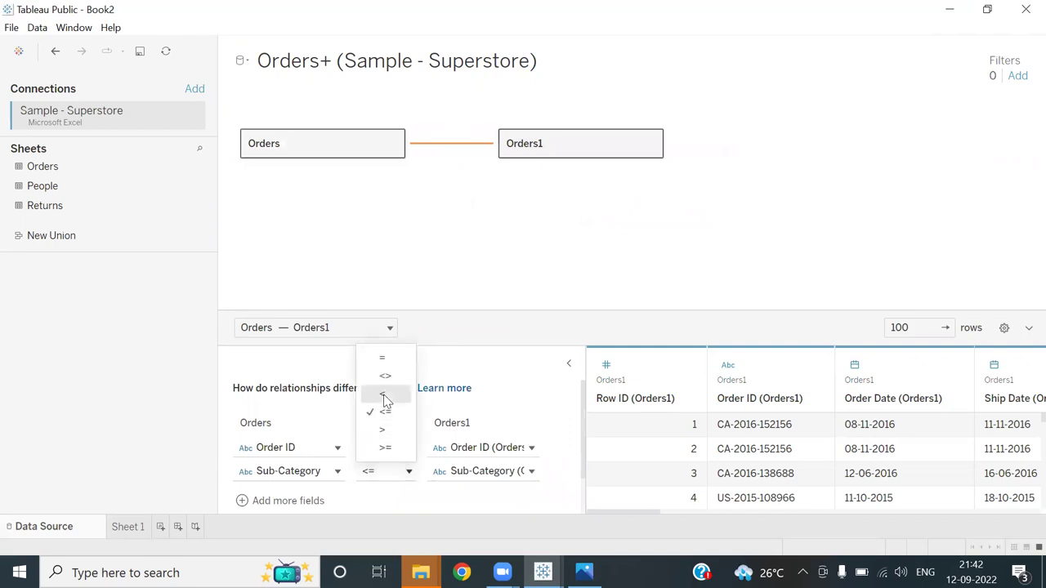
click(539, 224)
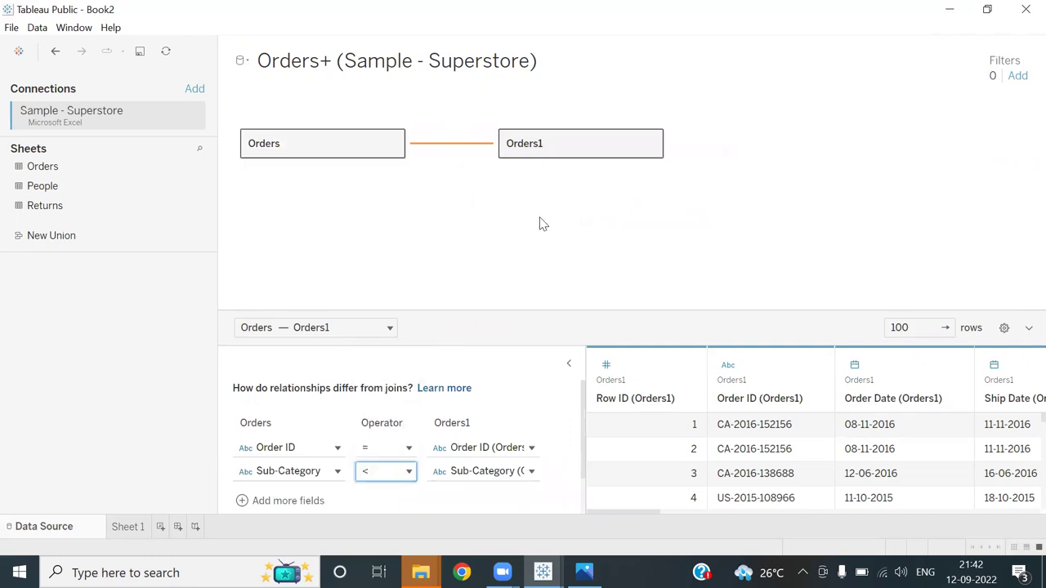
click(128, 528)
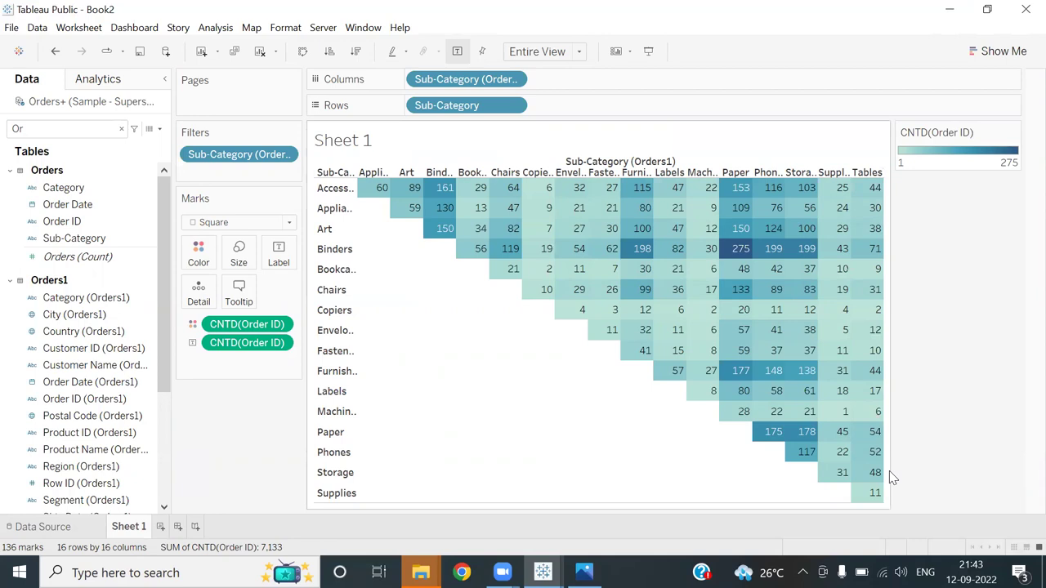
click(161, 528)
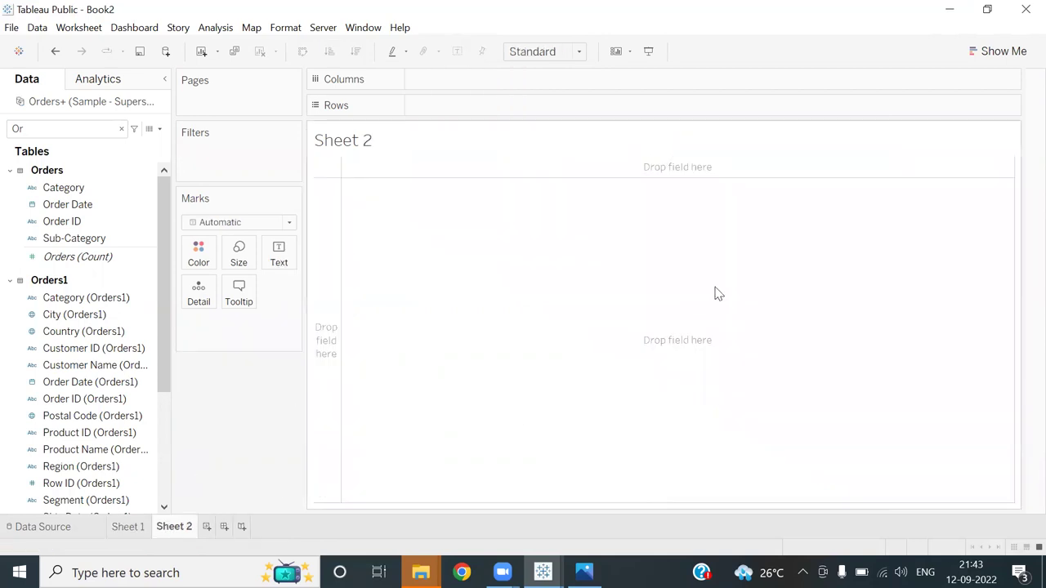
- Create a String list parameter 'User Selection' filled with the Sub-Category values
click(163, 132)
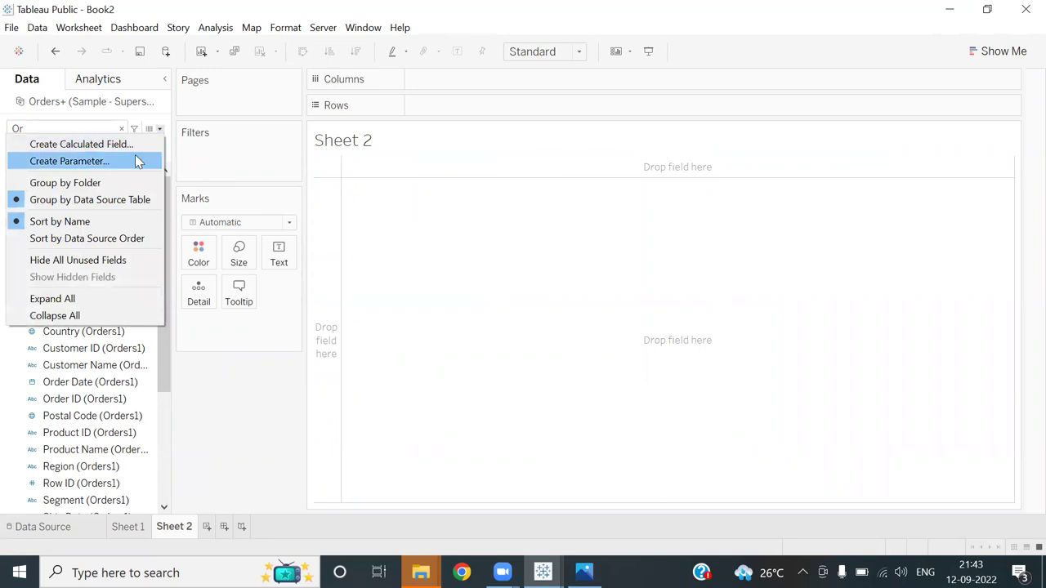
click(135, 155)
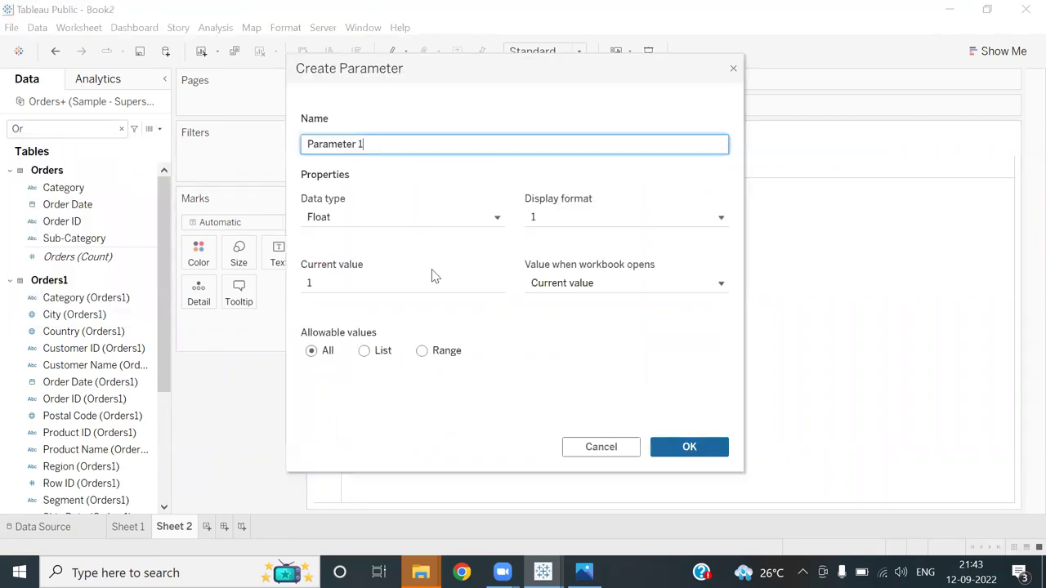
drag(408, 139, 274, 143)
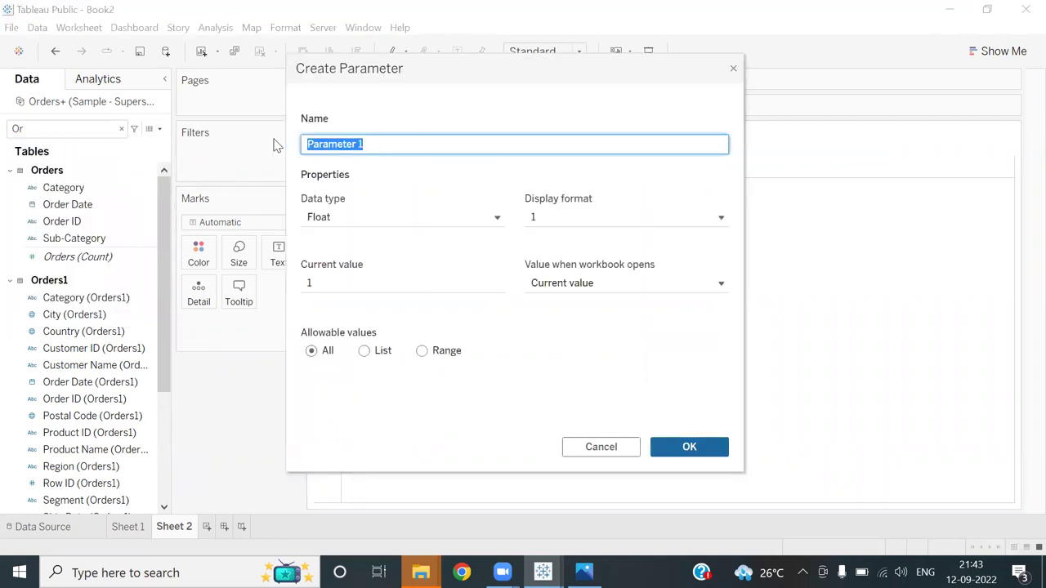
text(User Selection)
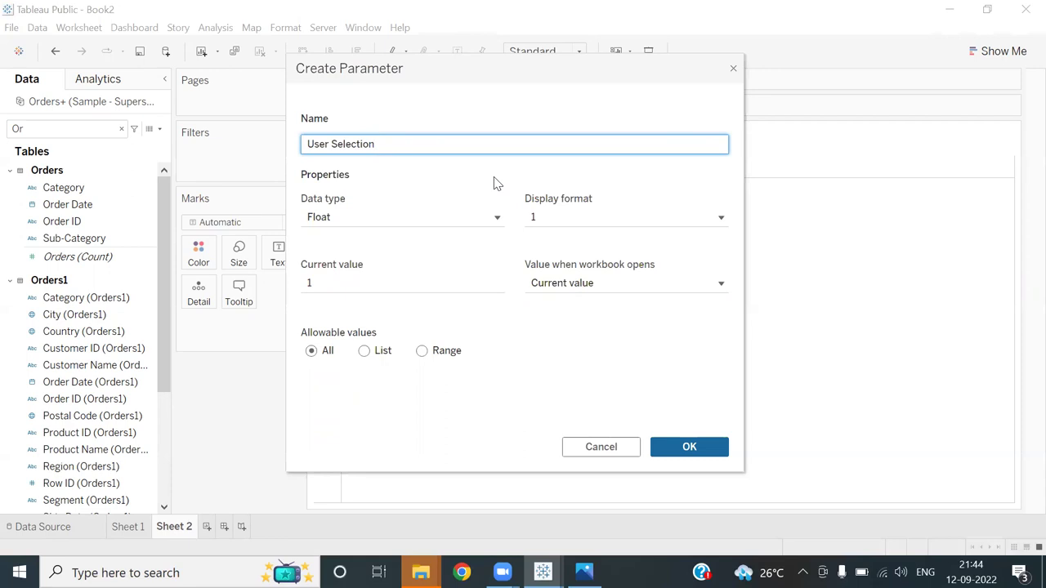
click(497, 217)
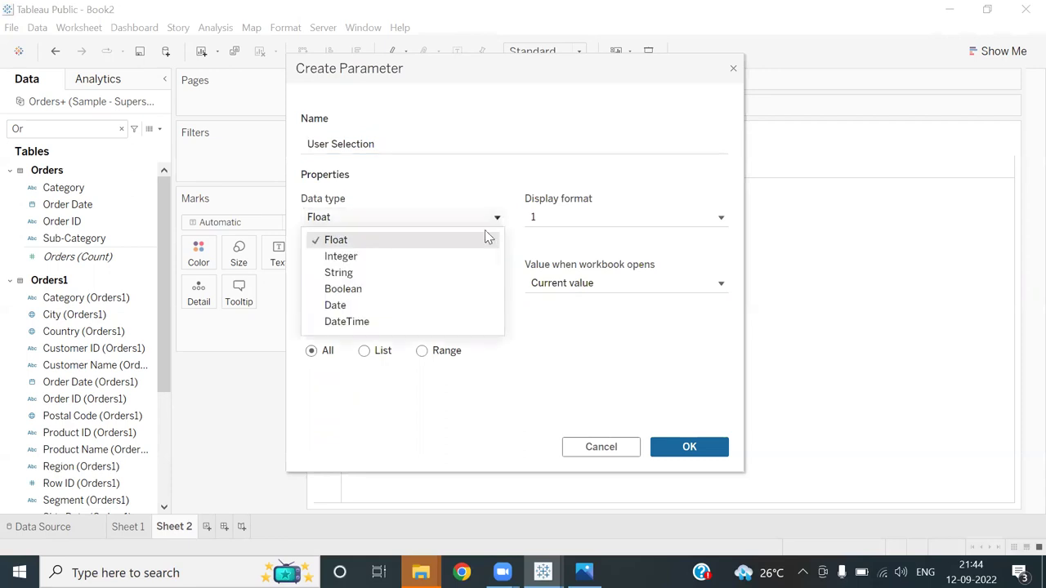
click(451, 272)
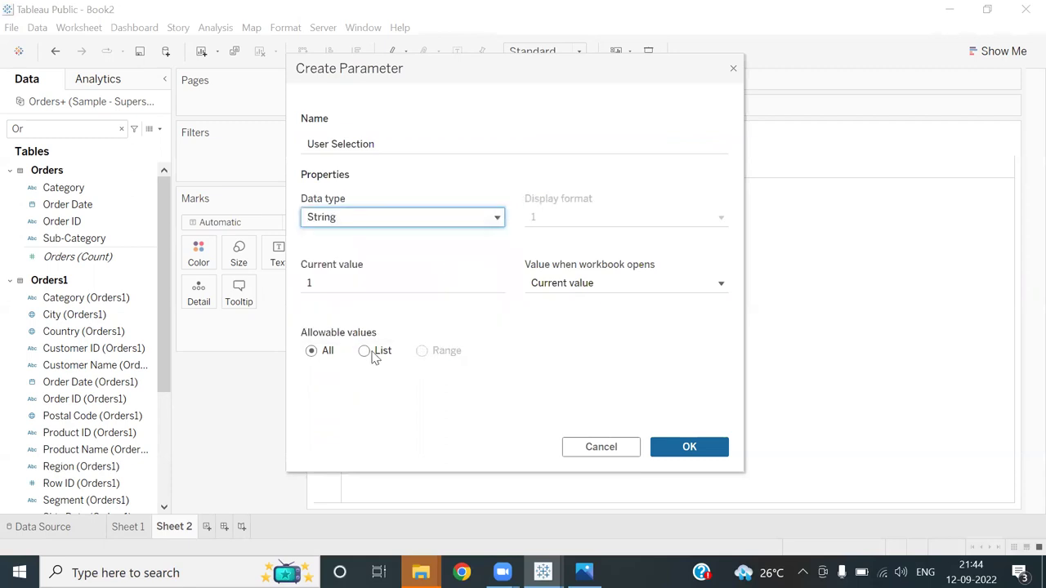
click(364, 351)
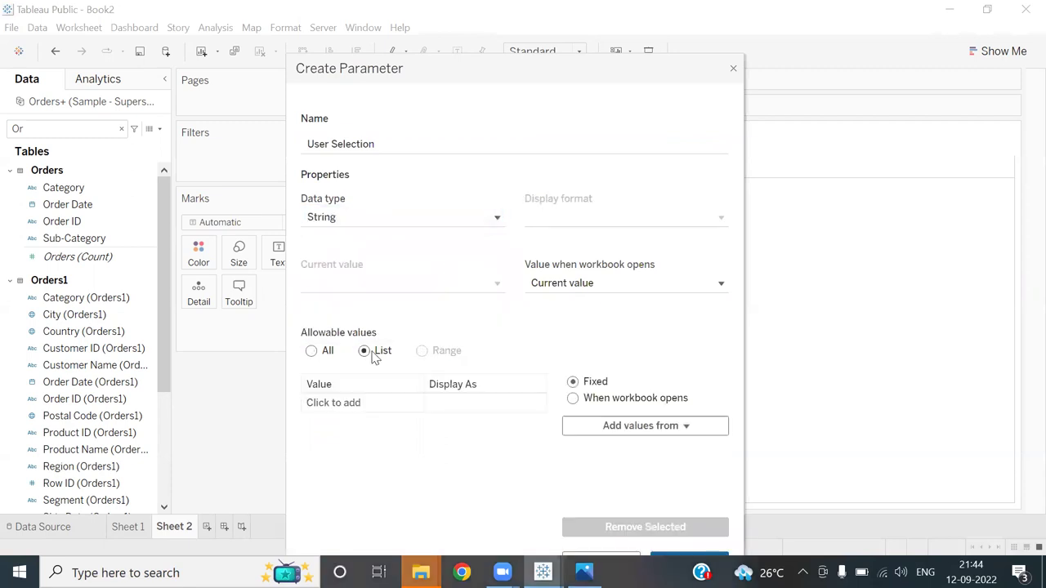
click(686, 427)
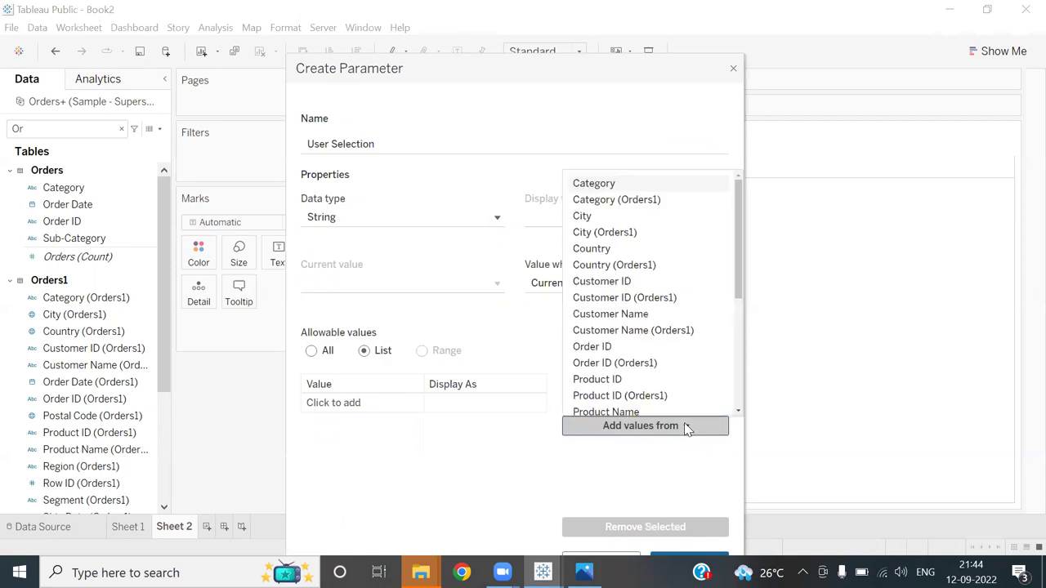
drag(735, 213, 739, 323)
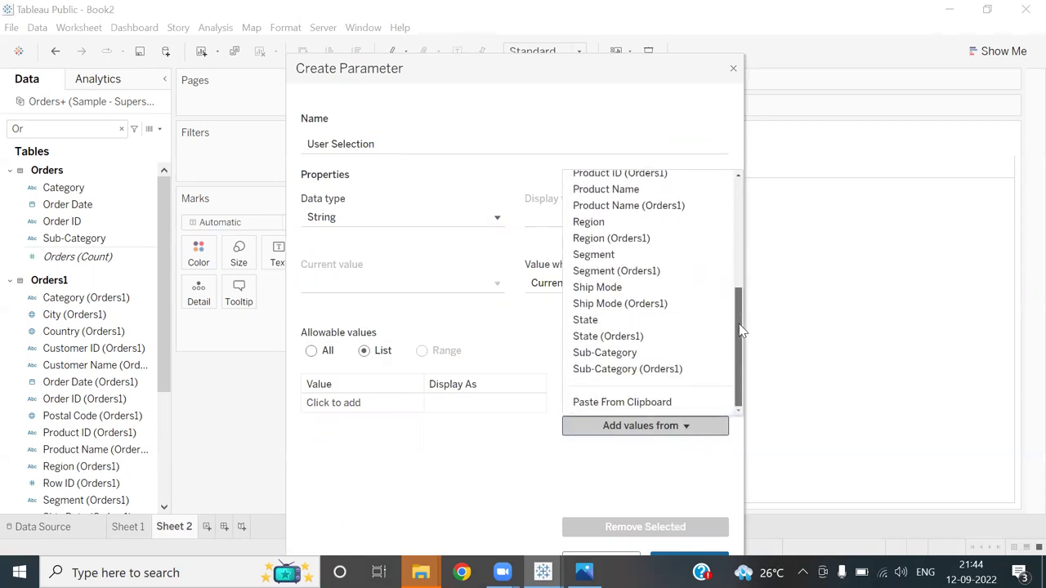
click(677, 350)
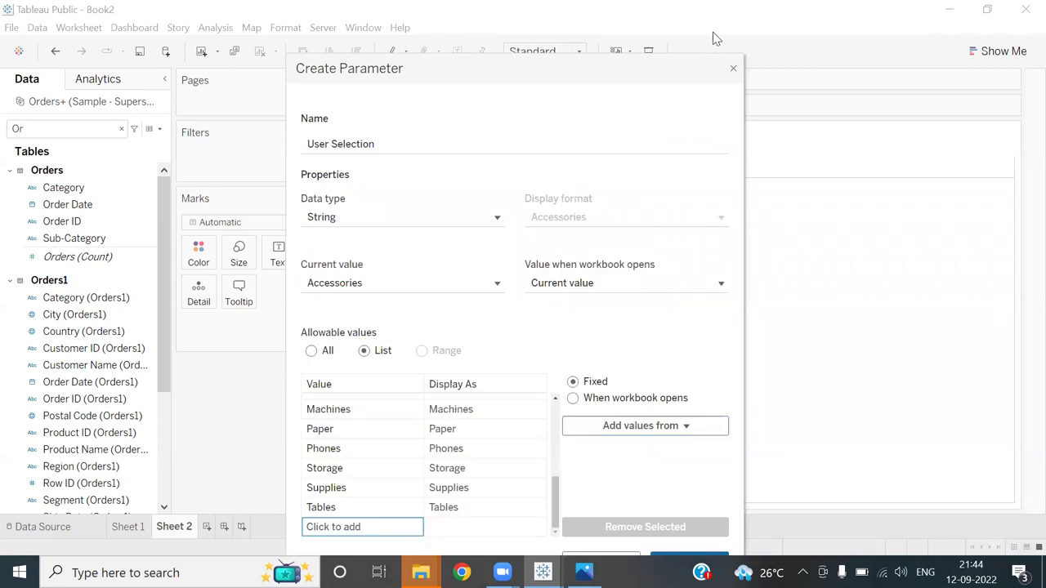
drag(679, 66, 665, 21)
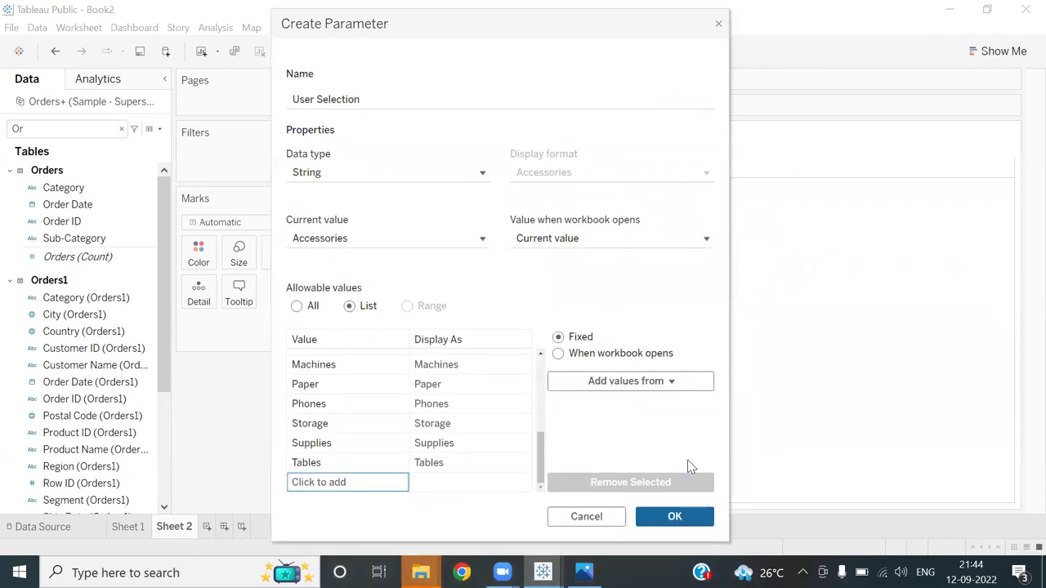
click(684, 516)
- Show the User Selection parameter on Sheet 2 as a Single Value List
drag(168, 305, 160, 454)
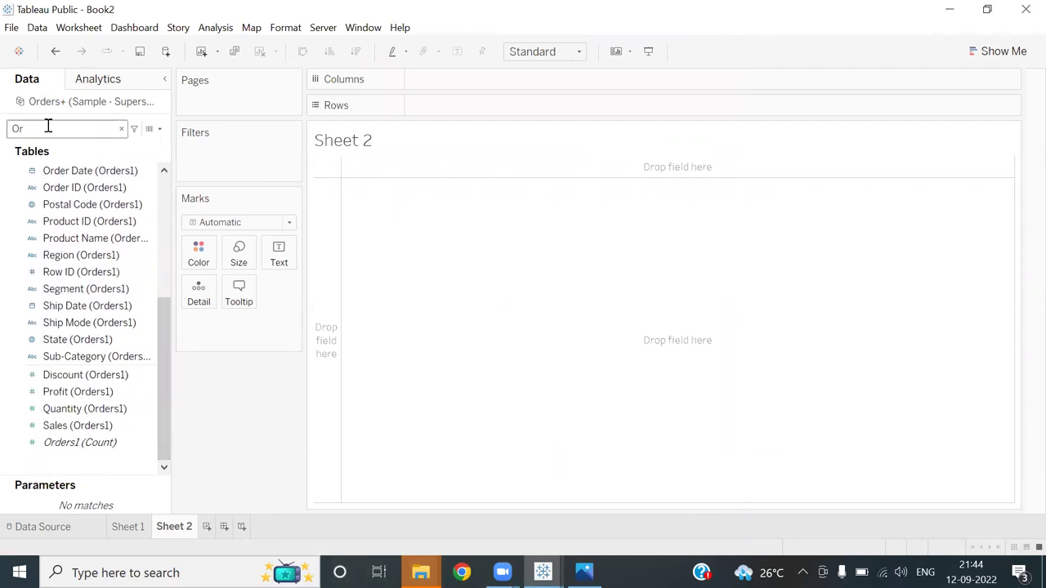
click(121, 128)
click(135, 506)
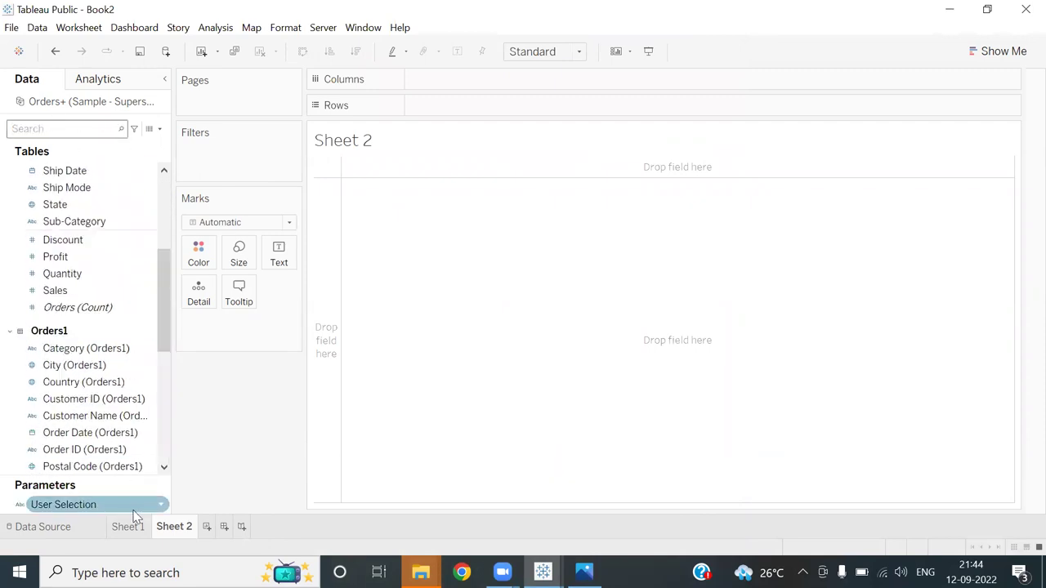
right_click(157, 508)
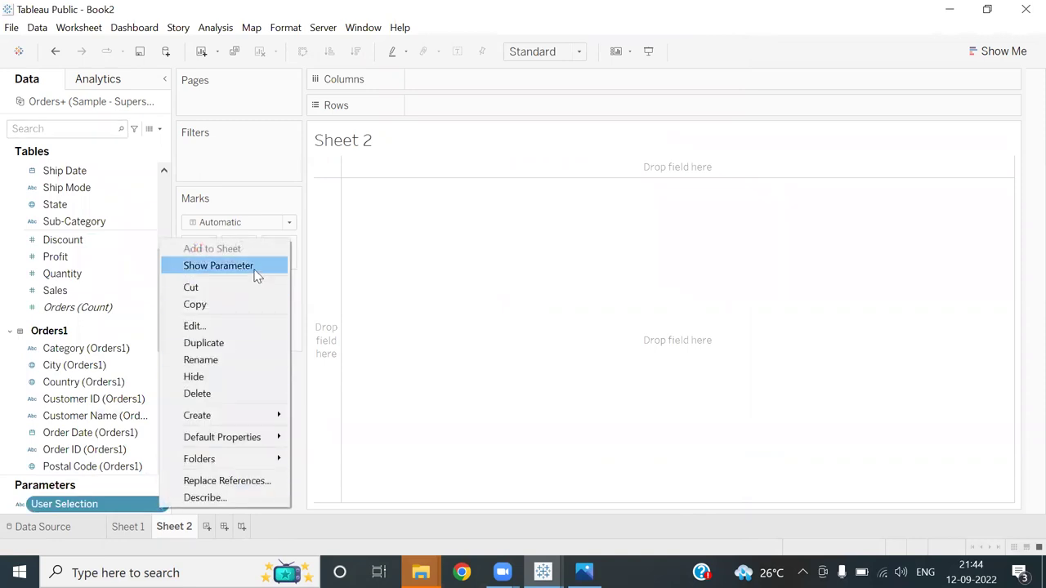
click(254, 276)
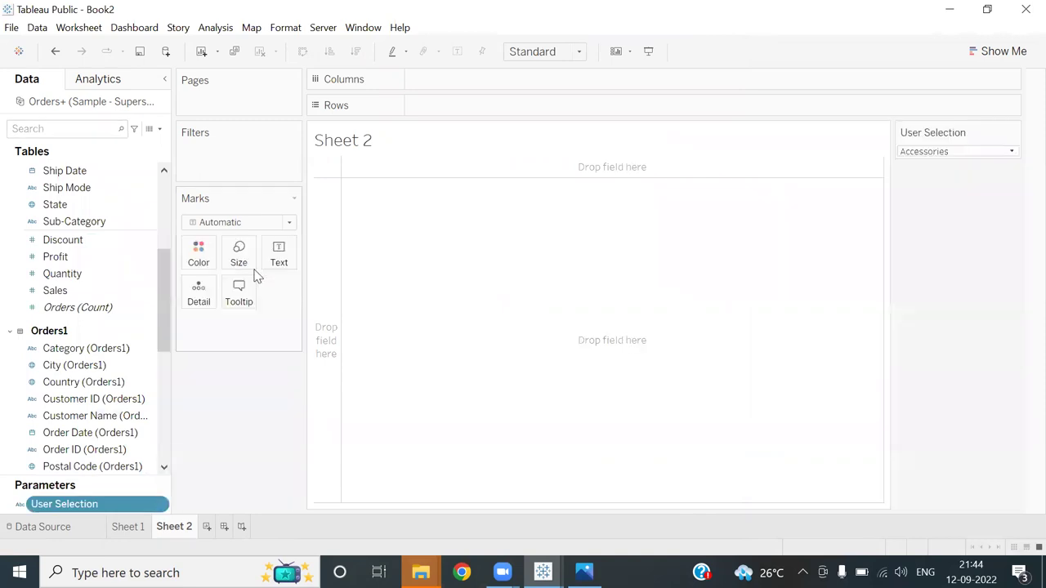
click(1013, 133)
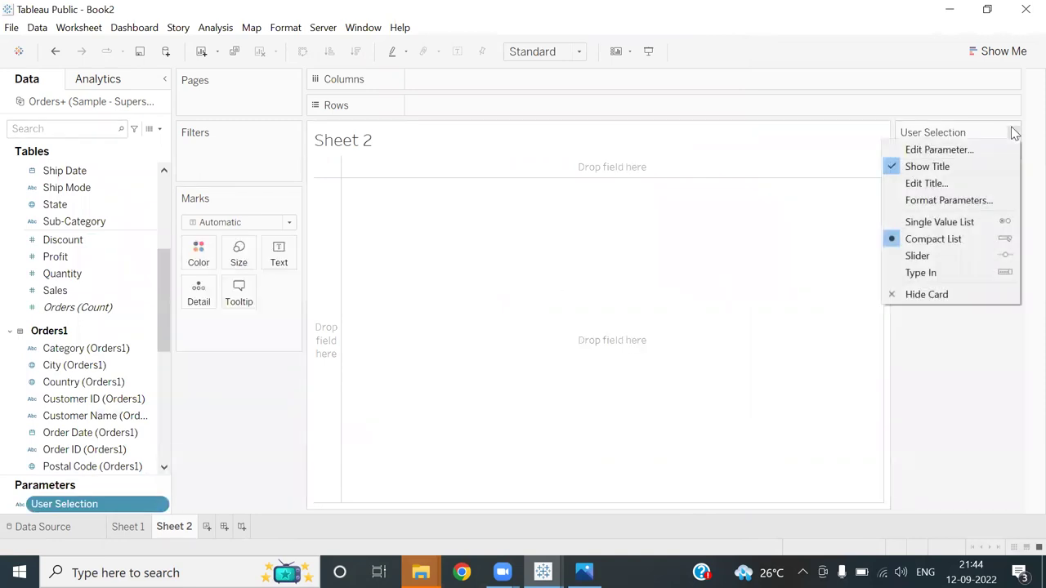
click(972, 222)
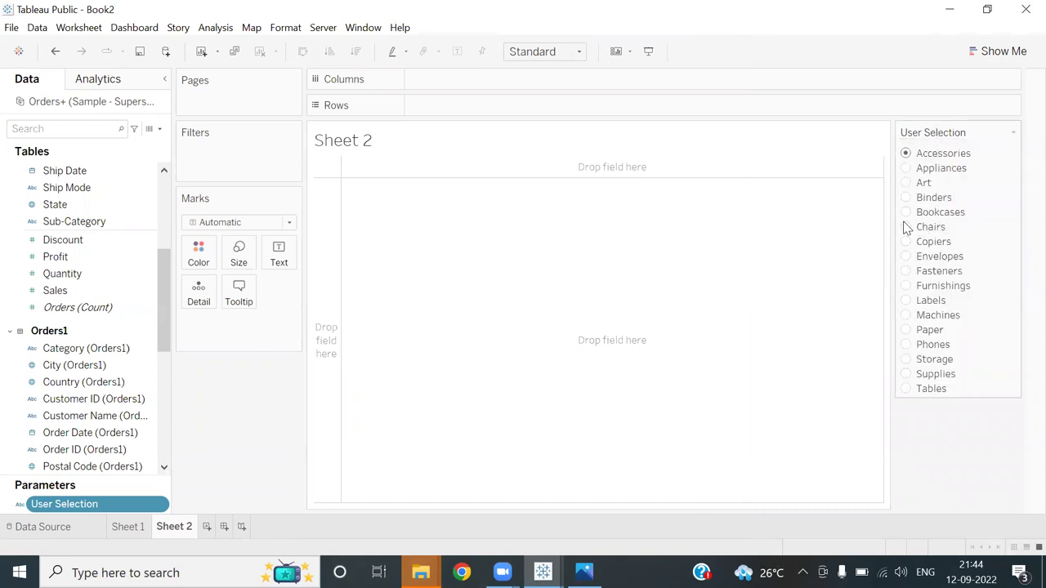
click(160, 129)
- Create a new calculated field named Additional Orders
click(142, 142)
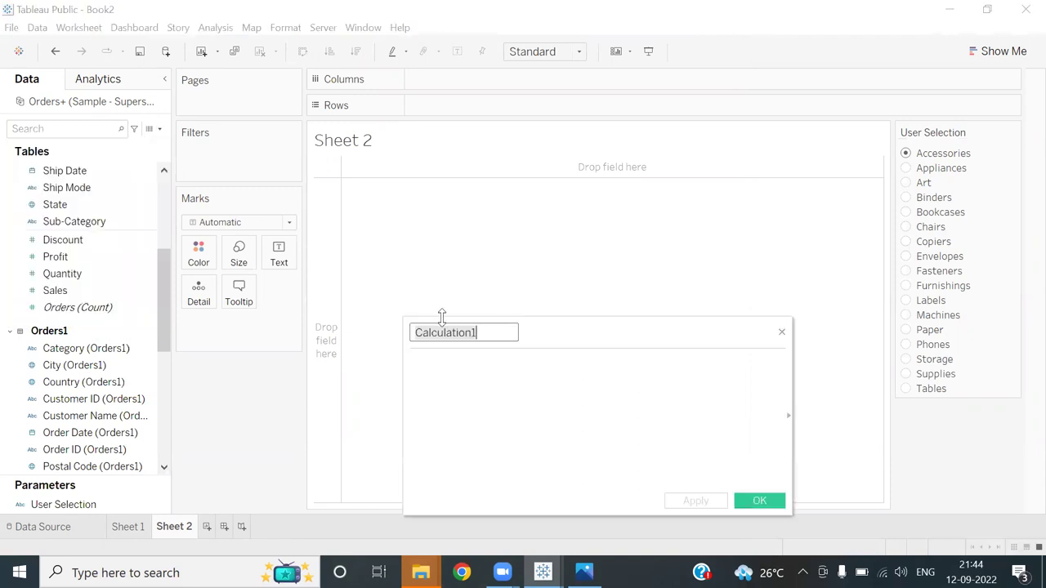
click(494, 329)
double_click(413, 333)
text(Additional Orders)
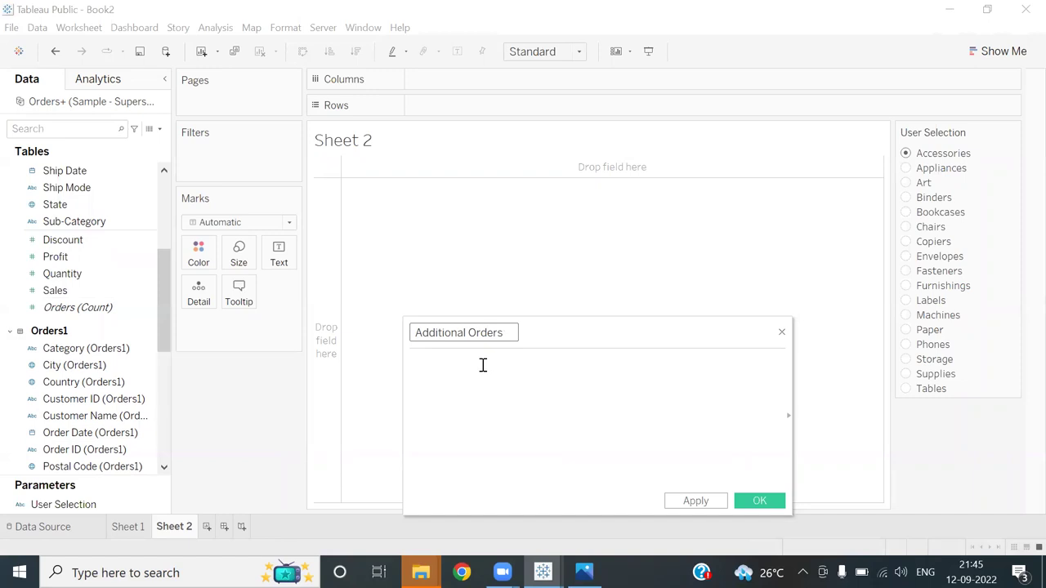
- Enter IF [Sub-Category]<>[User Selection] THEN [Sub-Category] ELSE "NA" END and save the field
click(483, 366)
text(I)
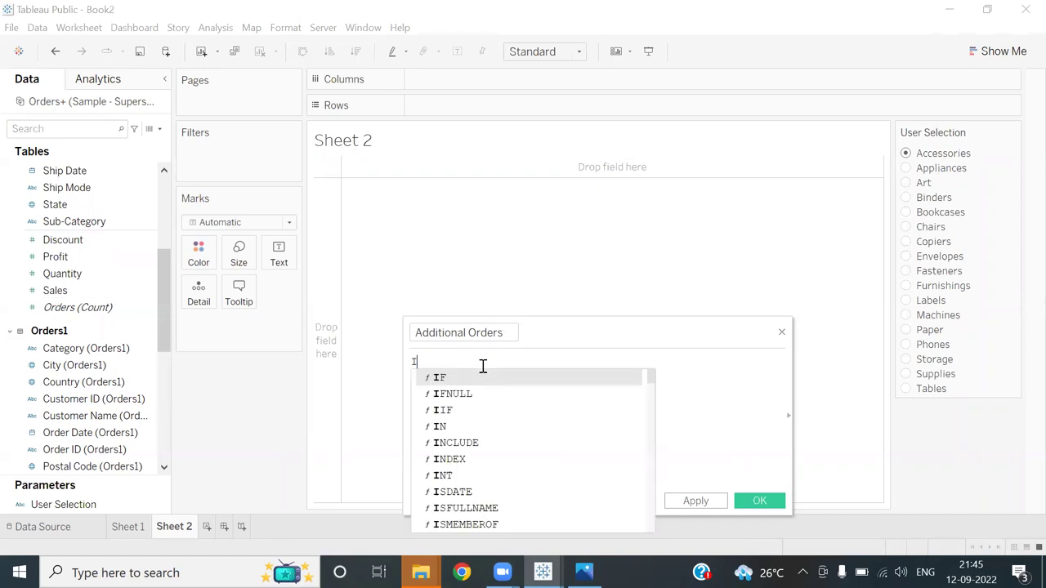
text(f Sub)
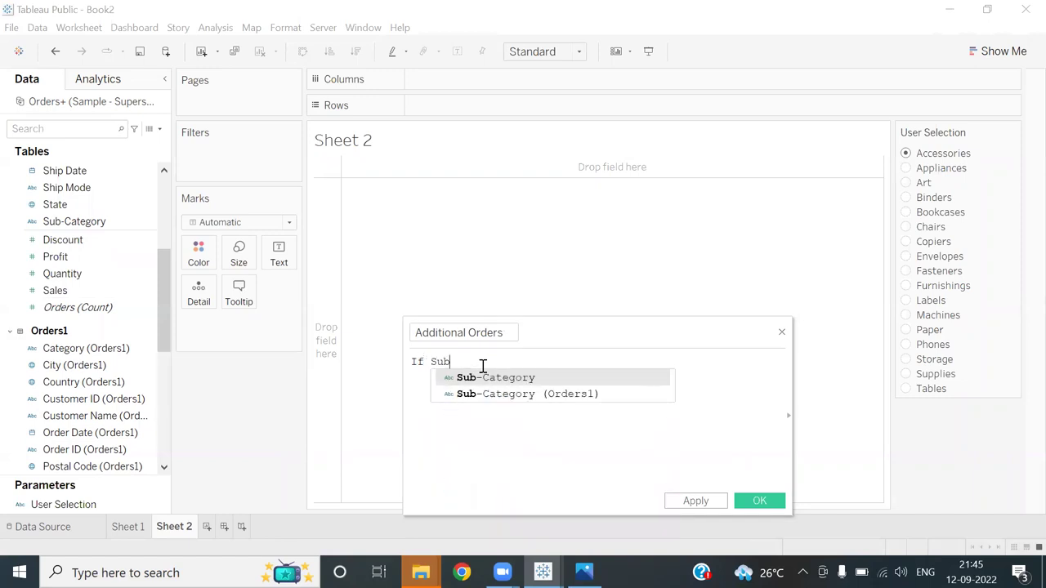
click(486, 377)
text(<>)
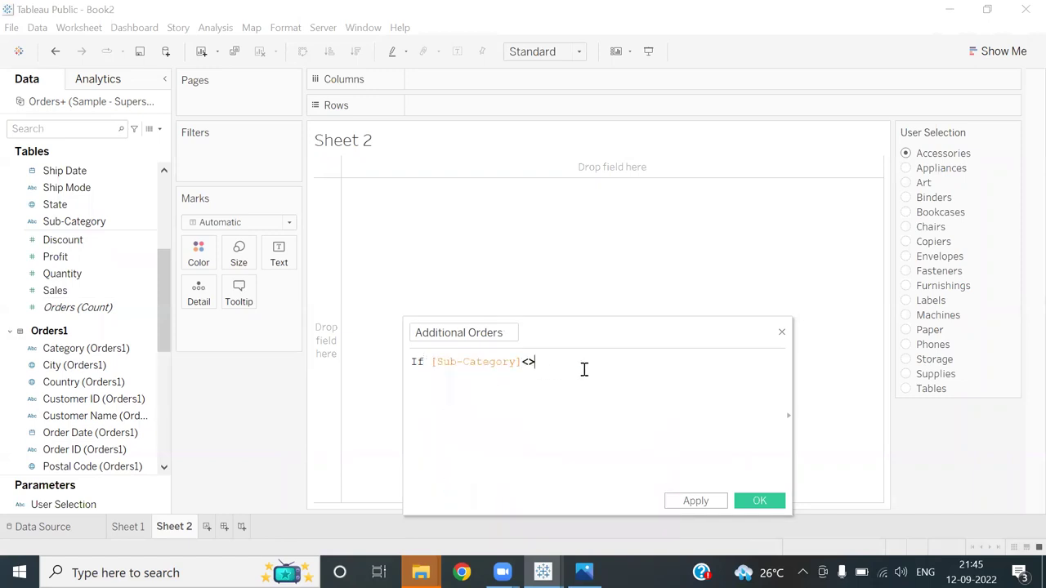
text([Use)
click(586, 374)
text(th)
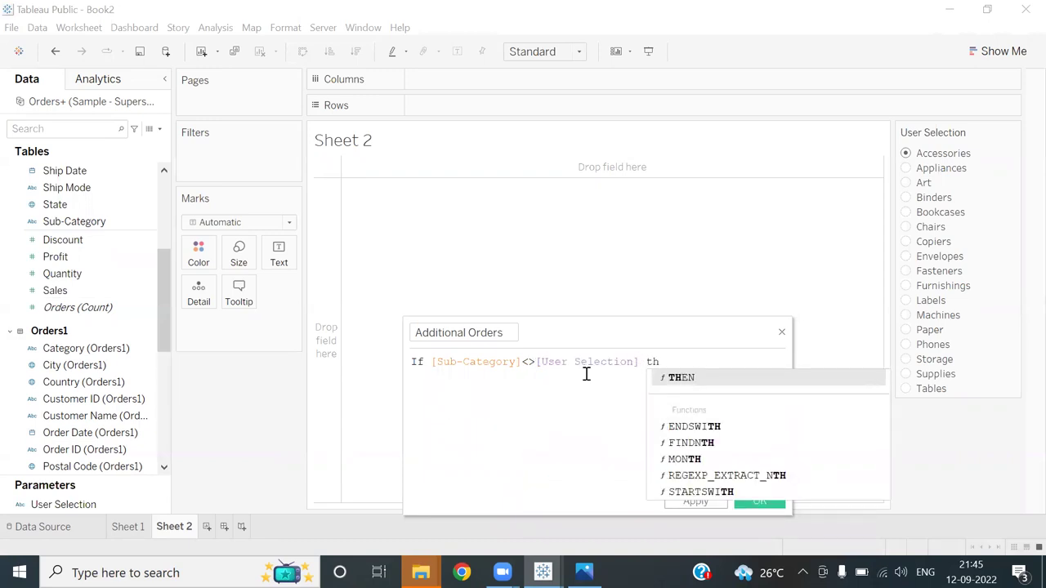
text(en)
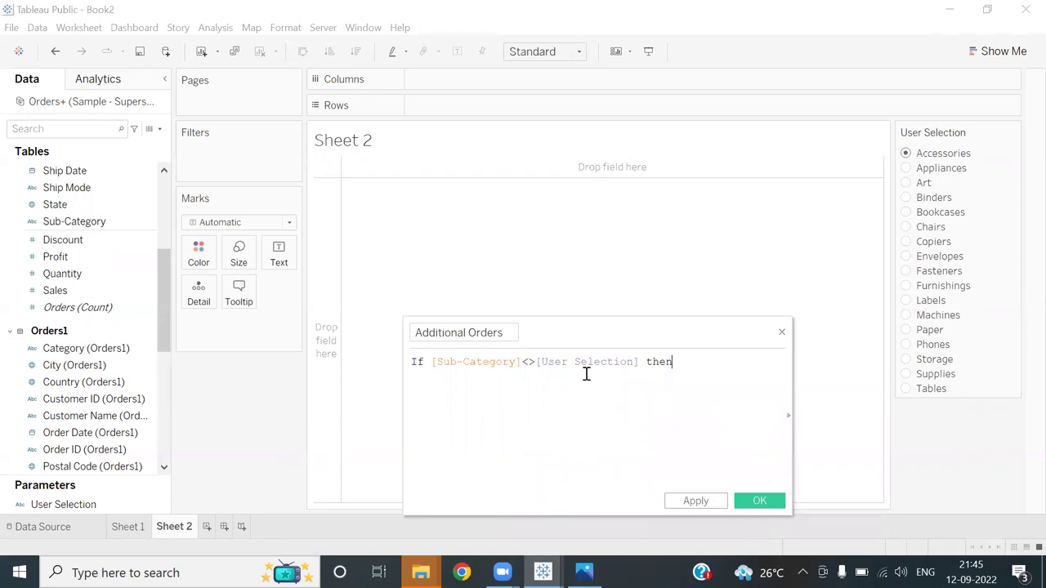
text( [Sub)
key(Return)
text(EL)
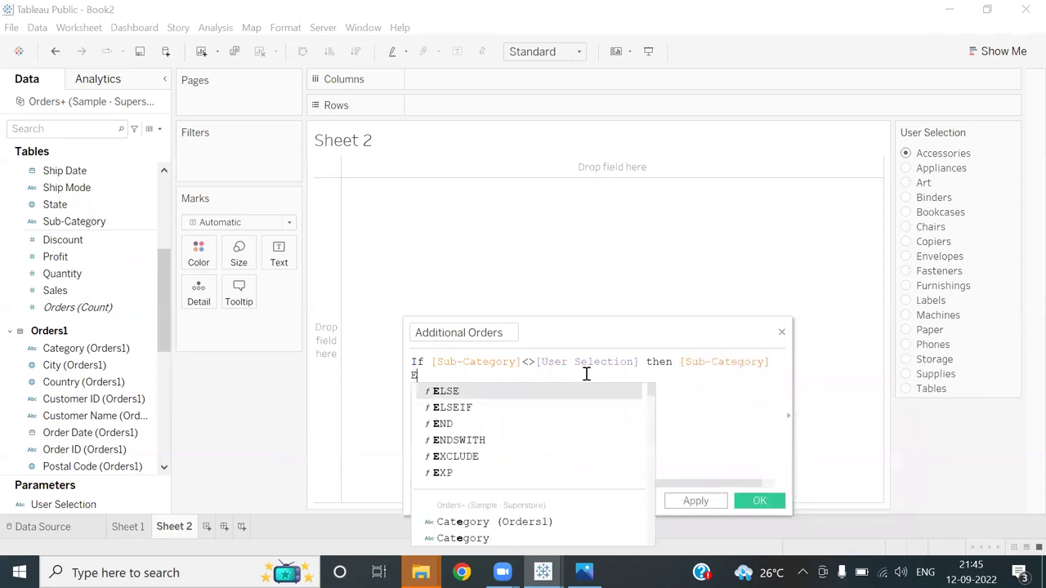
click(568, 392)
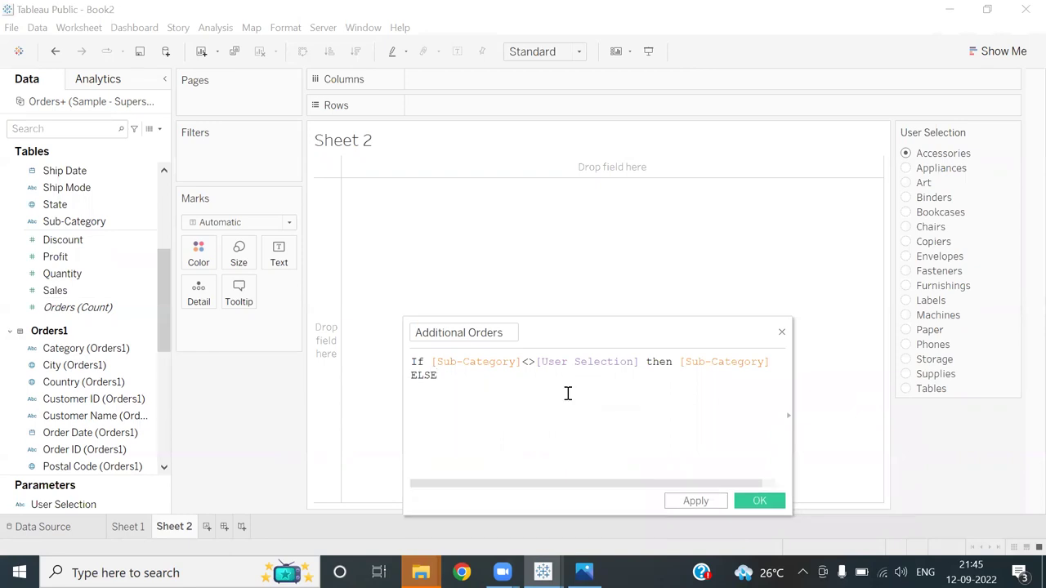
text("NA")
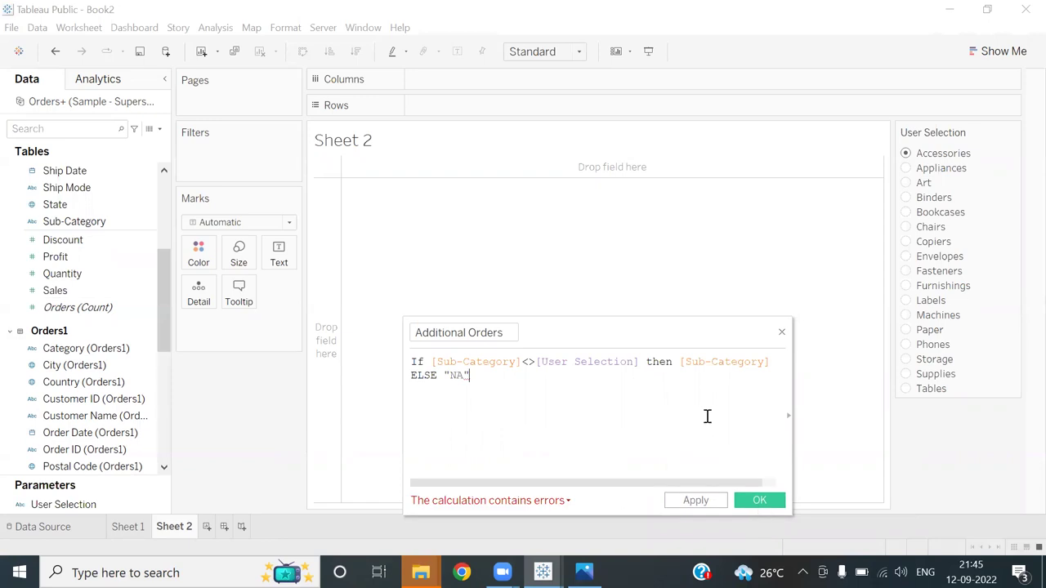
text( END)
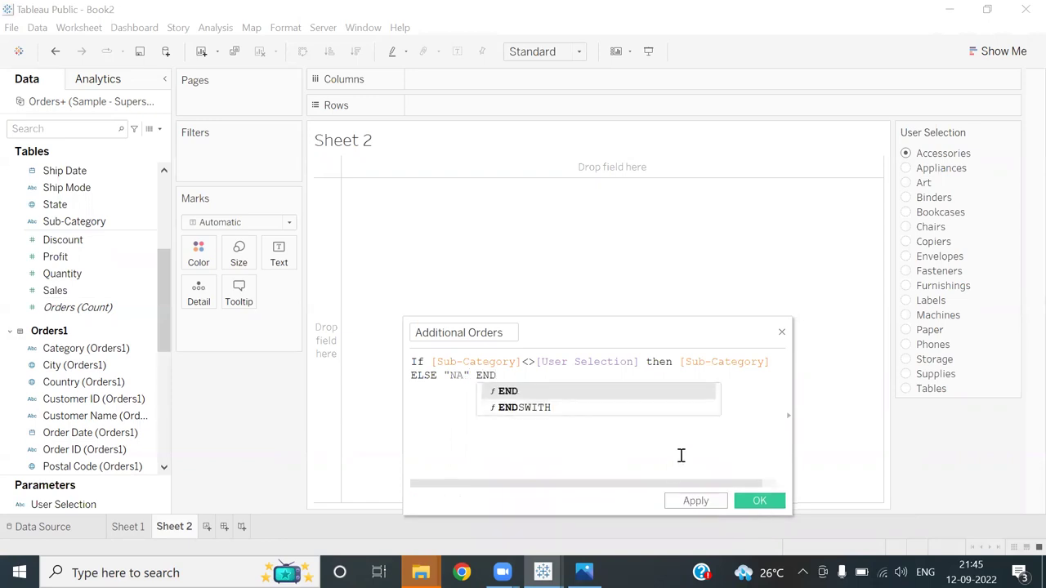
click(681, 455)
click(760, 501)
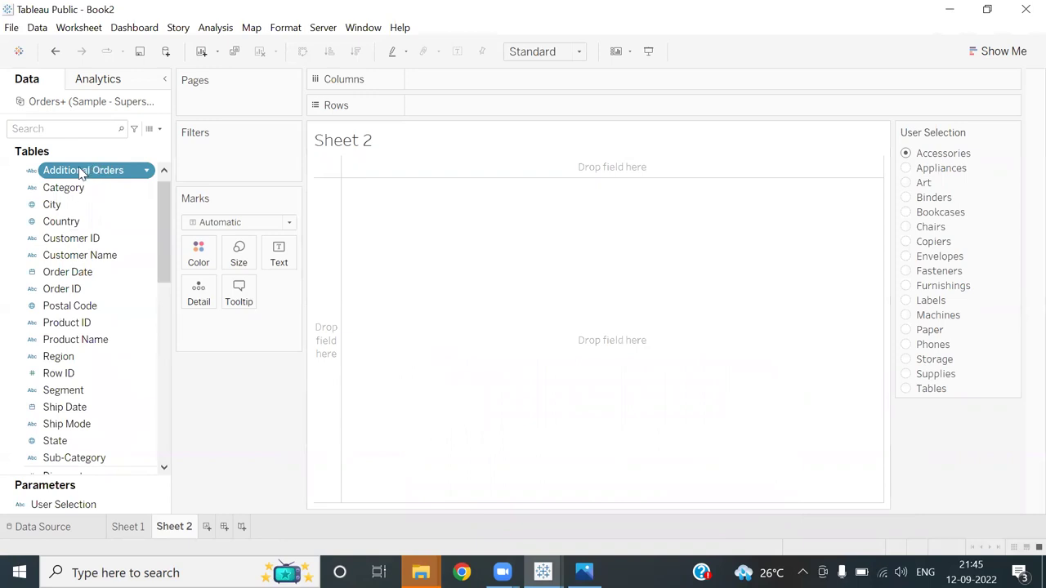
- Put Additional Orders on Rows at Entire View, set User Selection to Bookcases, and drag Order ID toward Text
drag(82, 172, 325, 211)
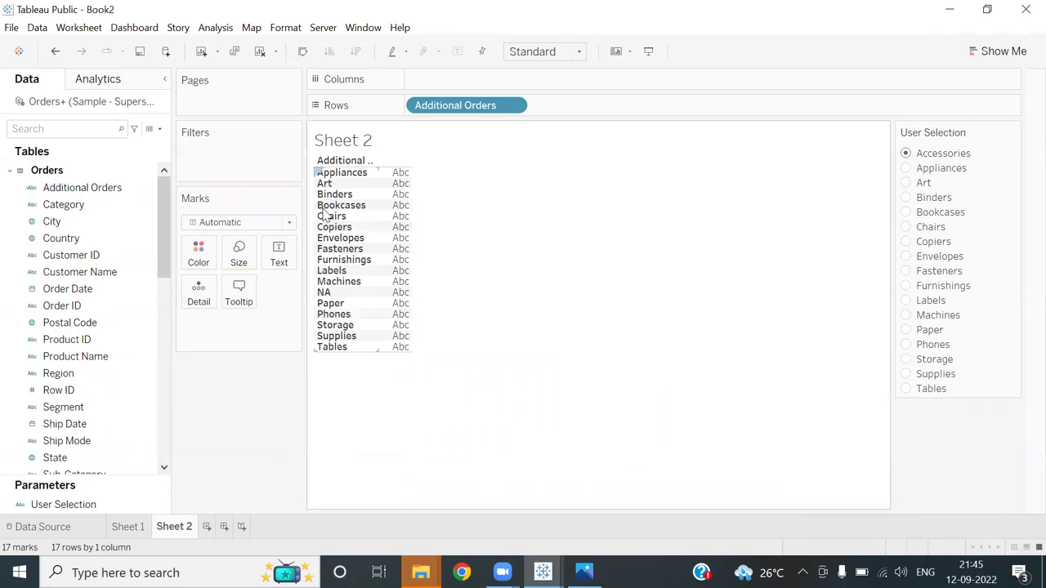
click(578, 53)
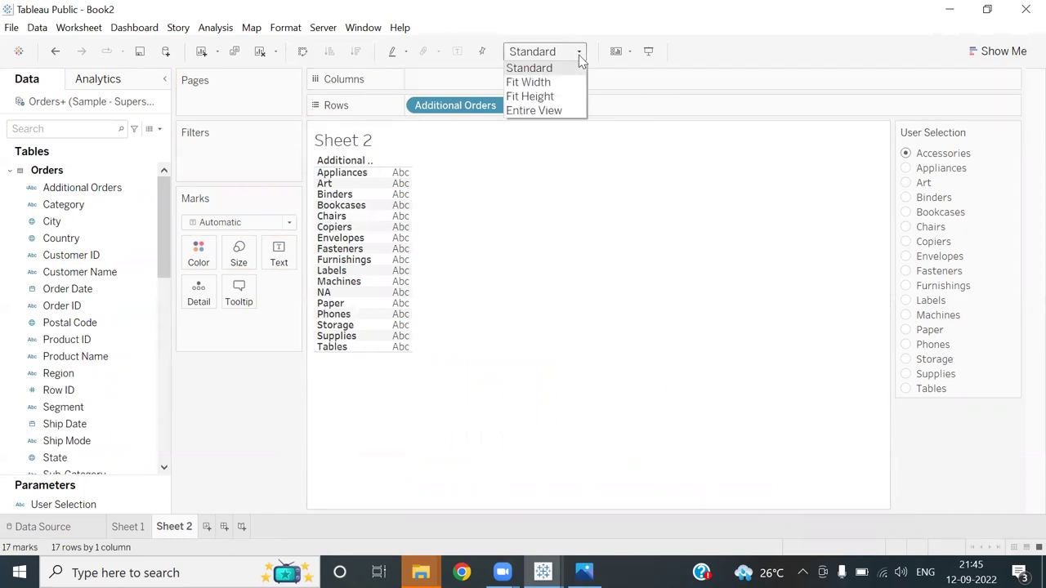
click(561, 109)
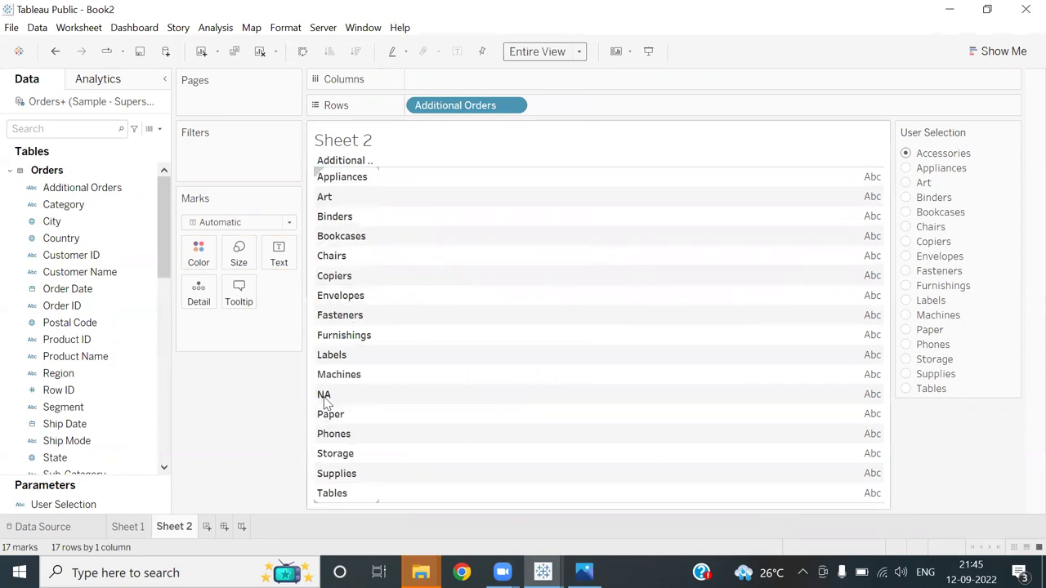
click(908, 212)
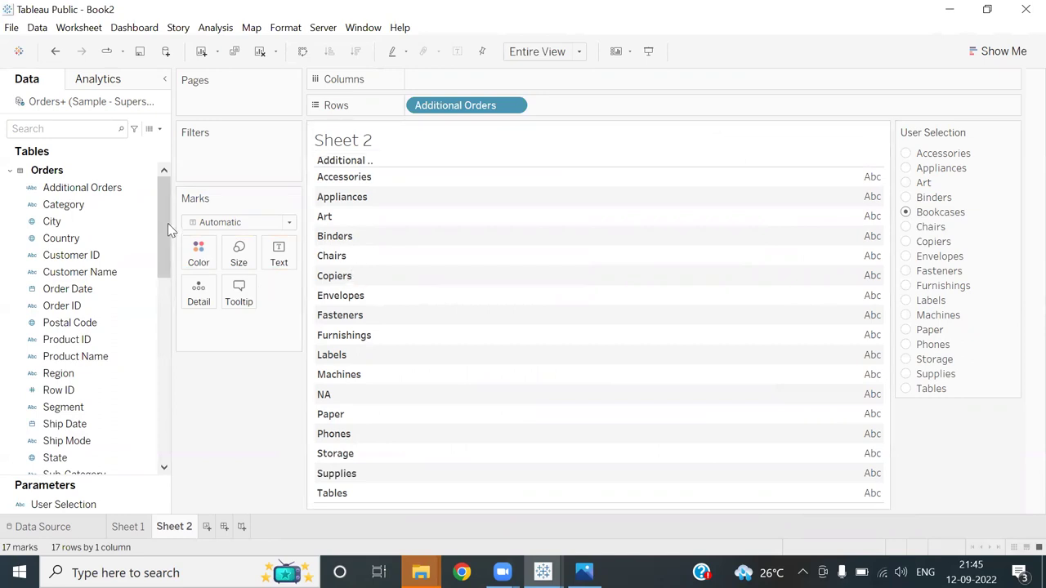
drag(80, 311, 281, 262)
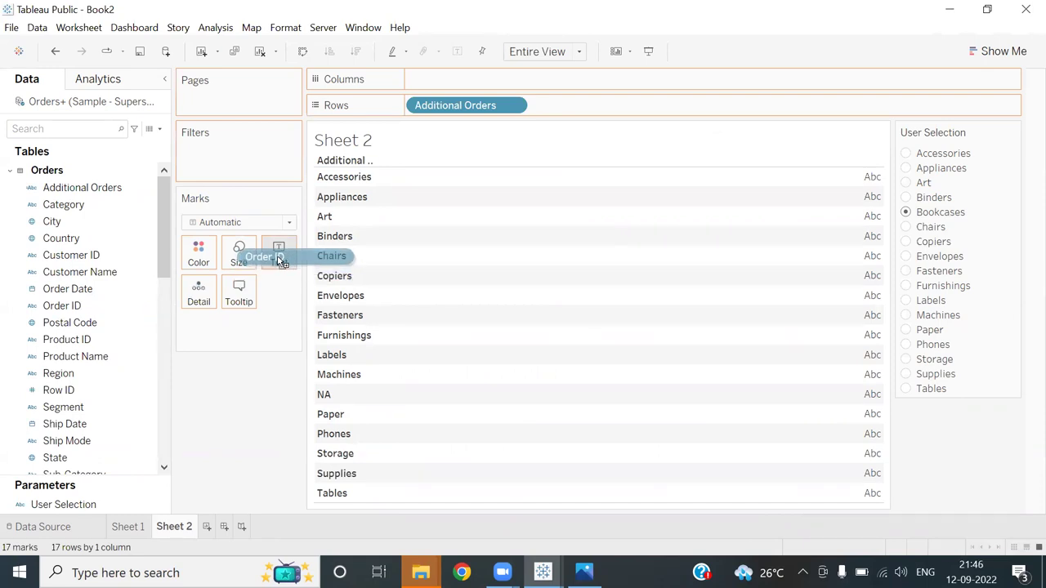
- Drop Order ID on Text and set it to Count (Distinct)
drag(280, 261, 278, 260)
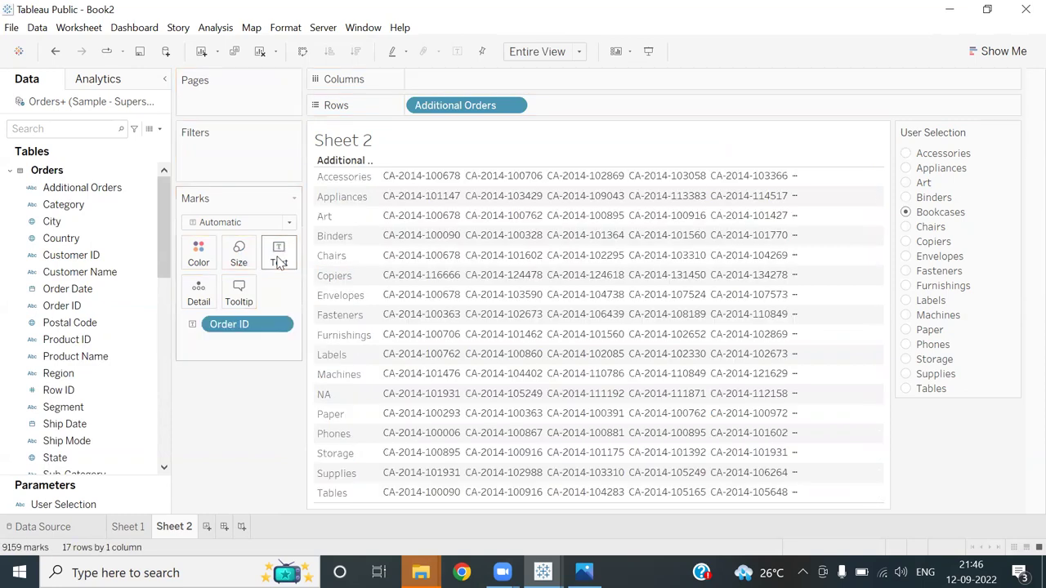
click(282, 324)
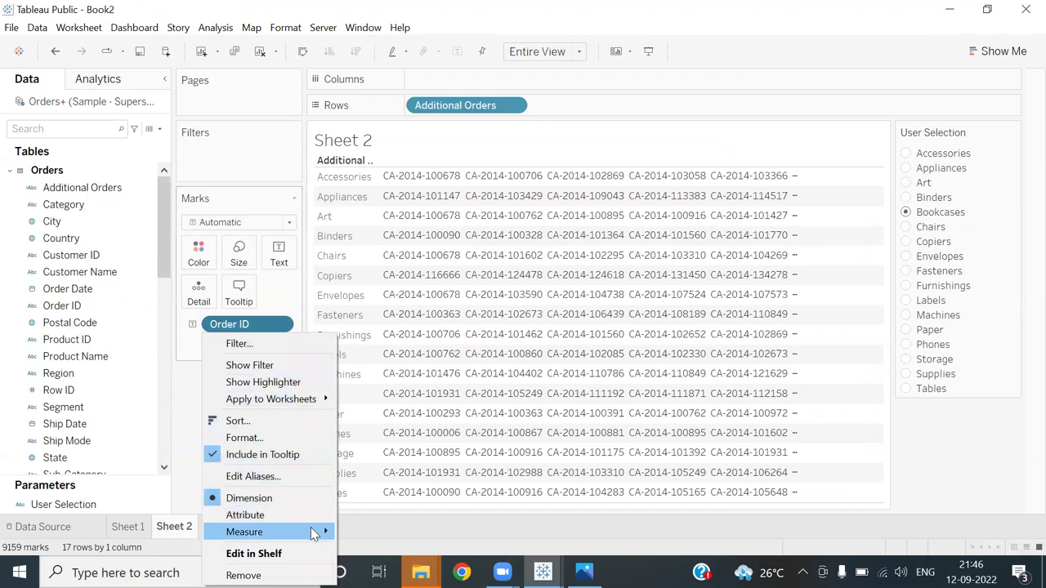
mouse_move(310, 529)
click(389, 578)
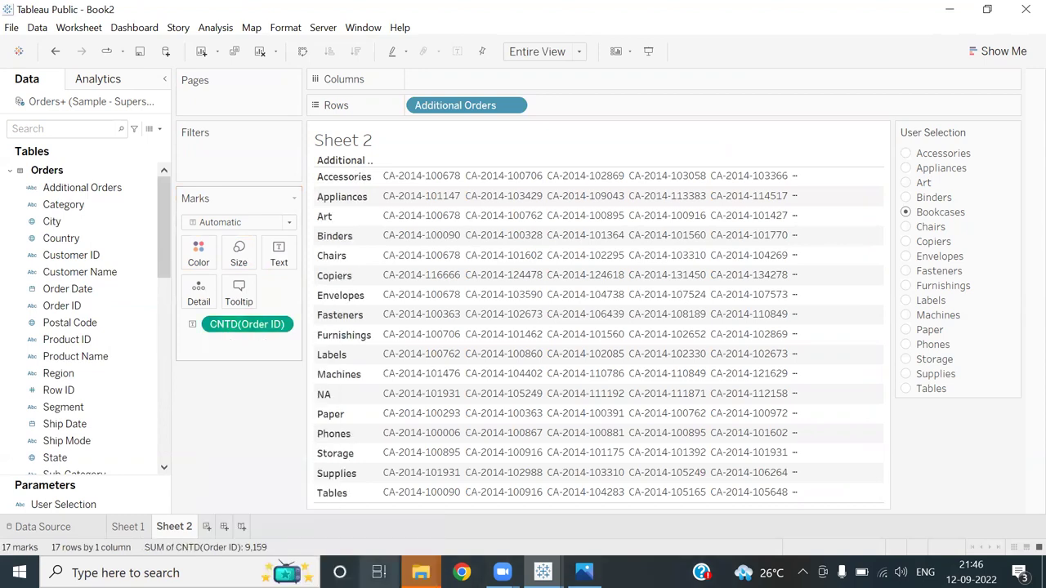
- Switch to horizontal bars at Entire View, sort descending, and set User Selection to Accessories
click(997, 53)
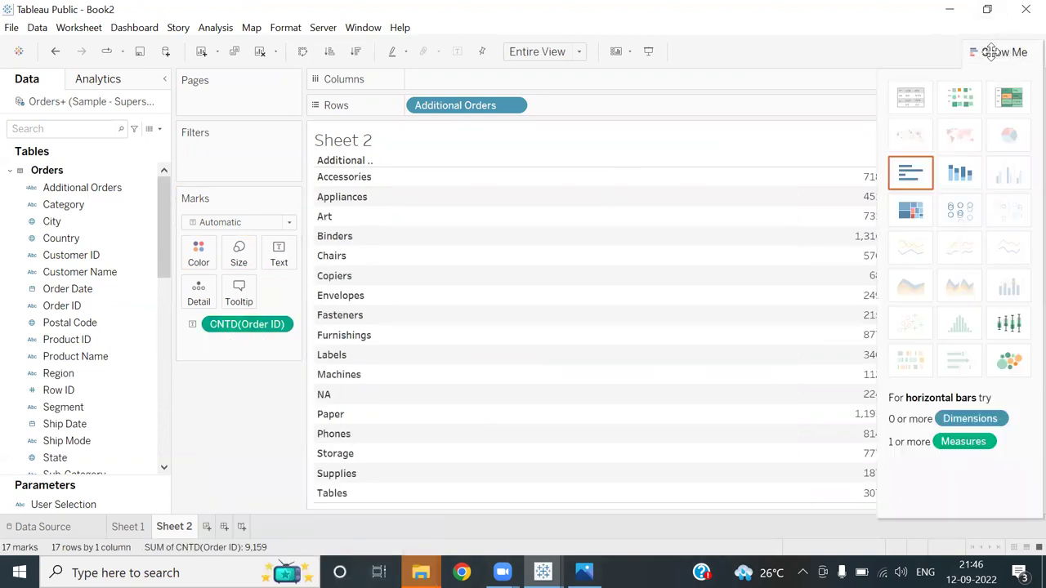
click(915, 171)
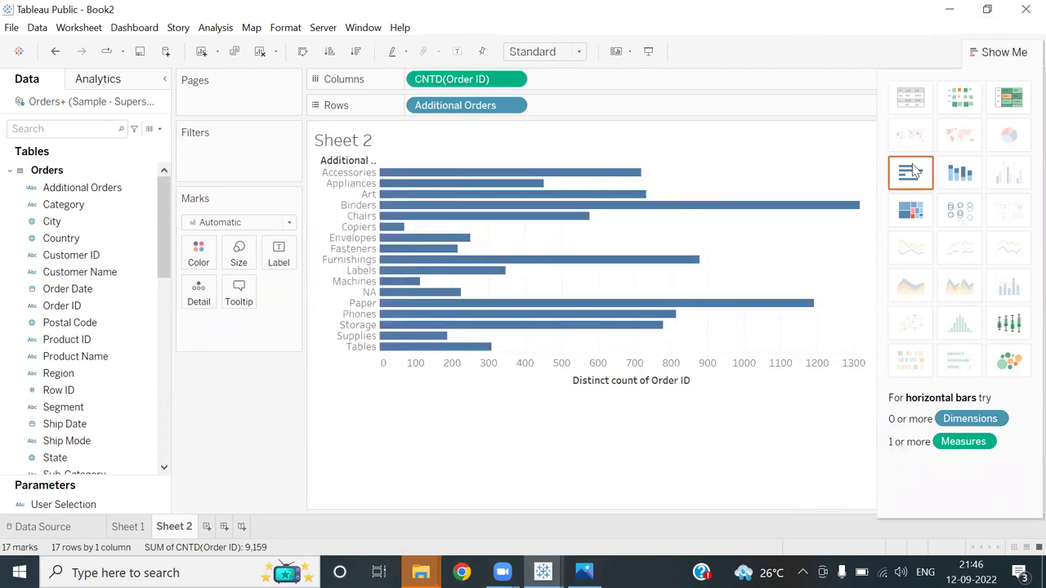
click(1015, 54)
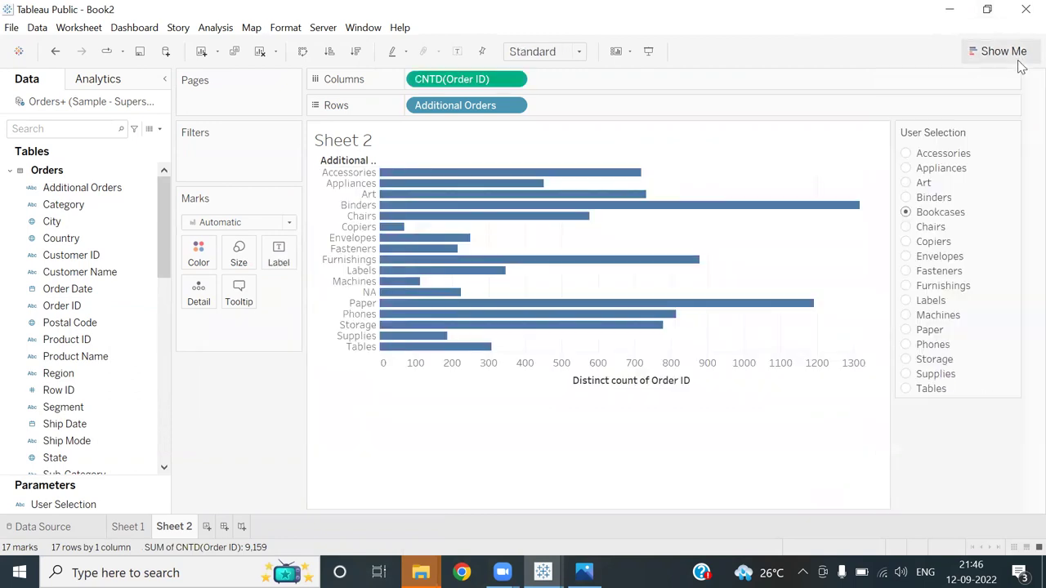
click(577, 54)
click(563, 116)
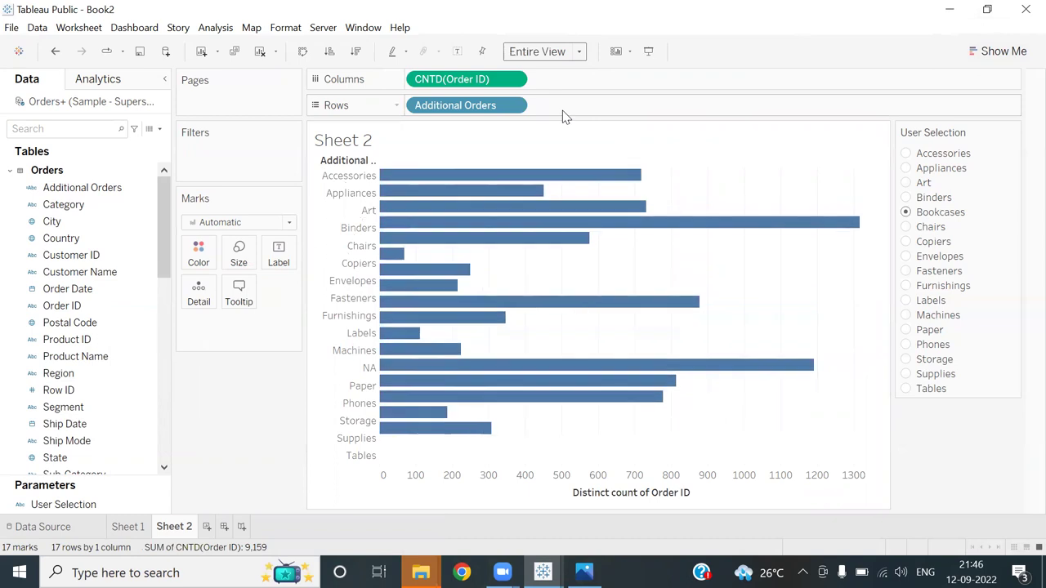
click(359, 52)
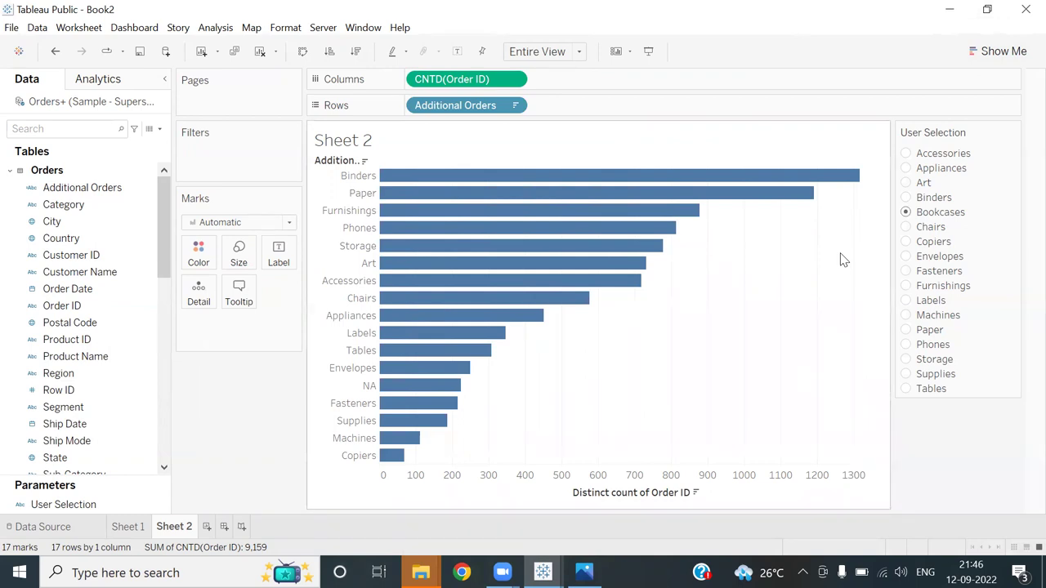
click(906, 154)
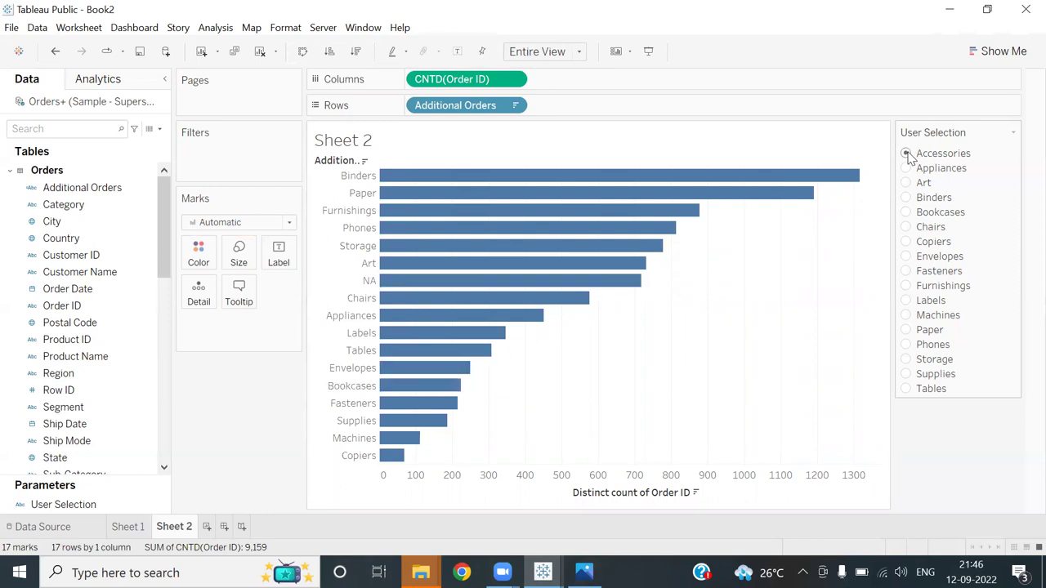
- Create a new calculated field named Match Selection
click(160, 129)
click(134, 144)
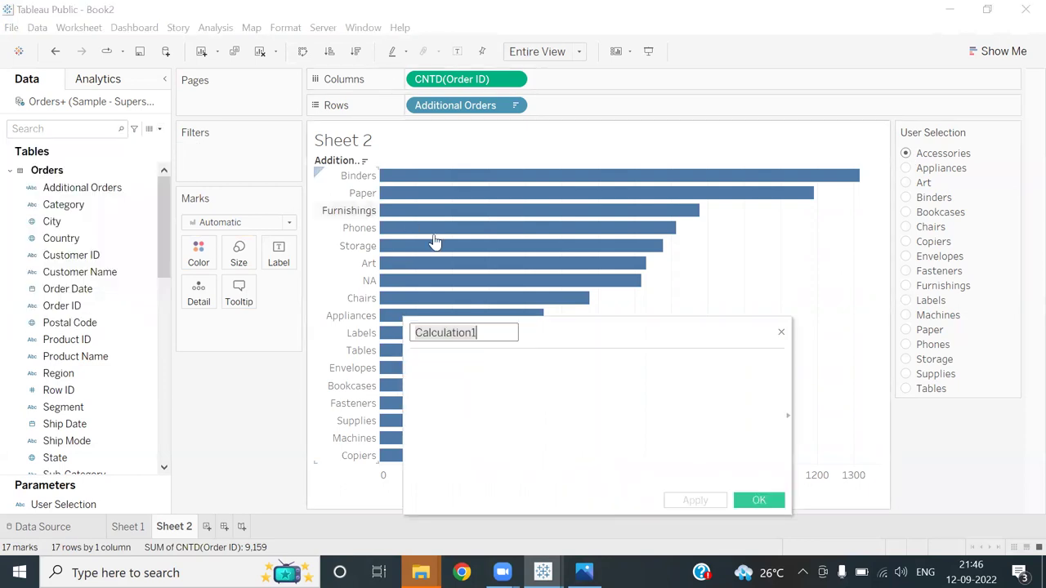
text(Mat)
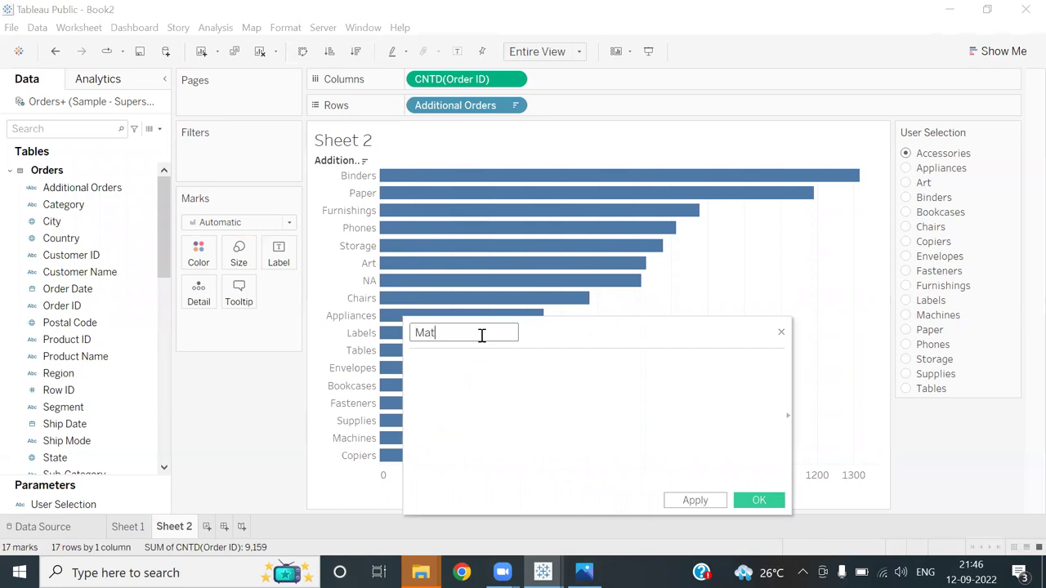
text(ch Selectio)
key(BackSpace)
key(BackSpace)
text(ui)
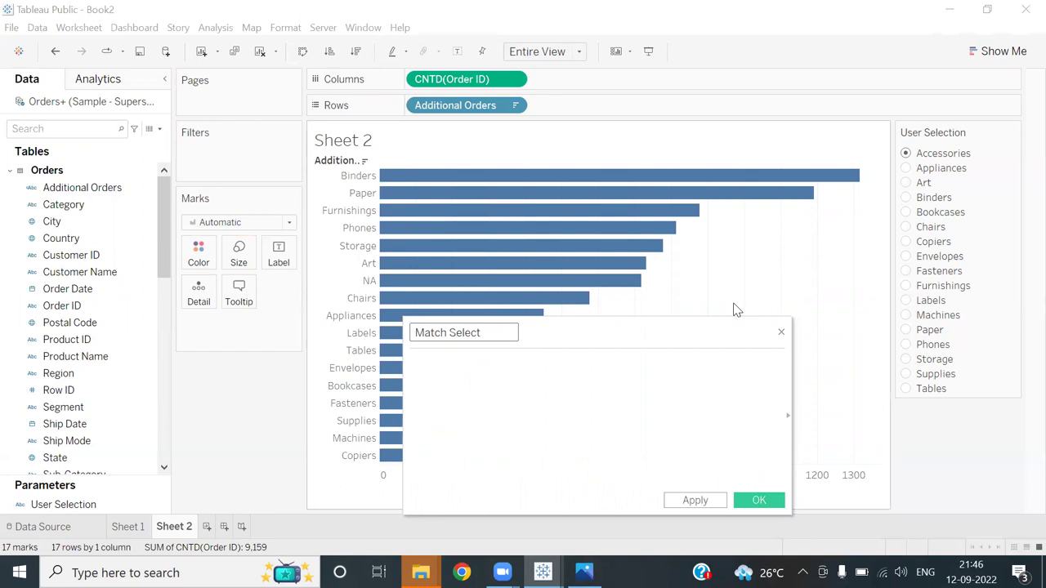
- Enter IF [Sub-Category]=[User Selection] THEN 1 ELSE 0 END, apply, and save
click(614, 431)
text(If Sub)
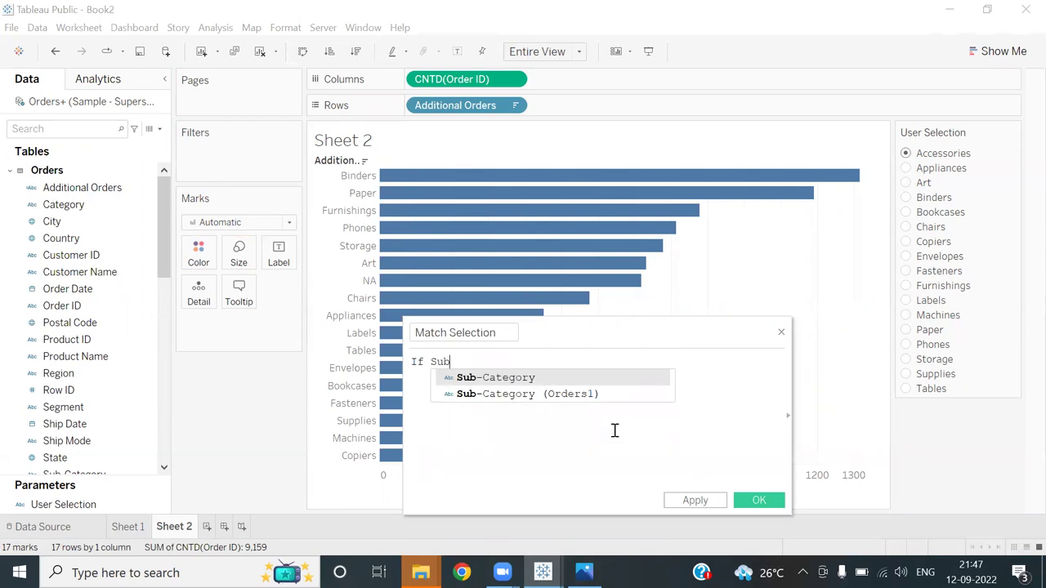
double_click(591, 378)
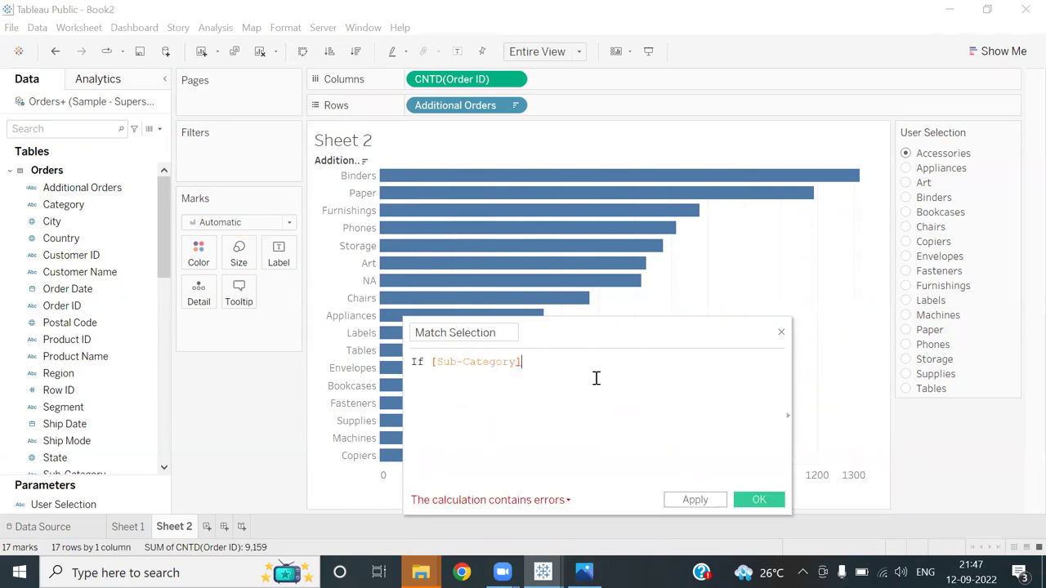
text(=[User)
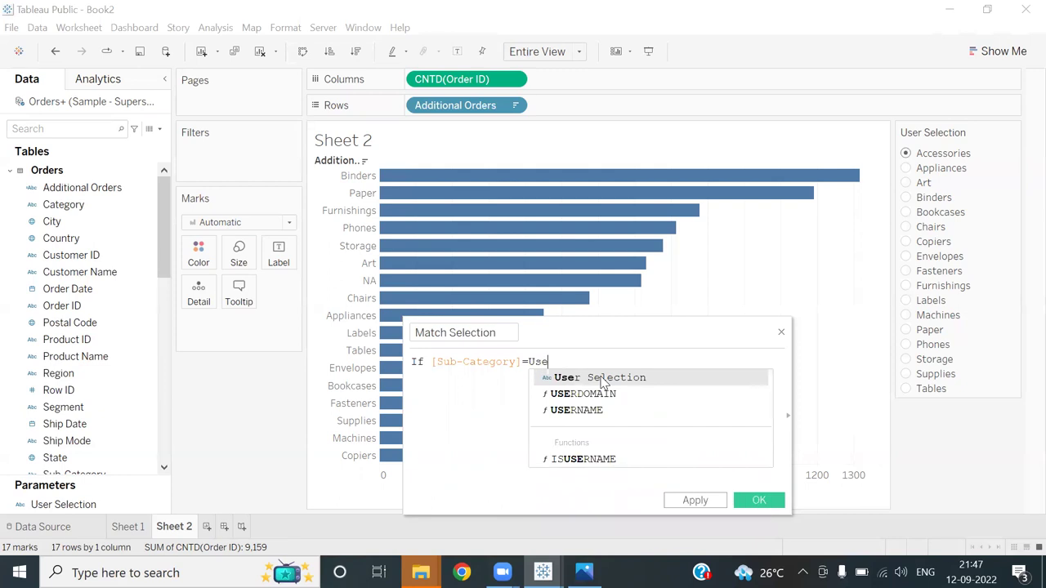
double_click(601, 376)
text(then)
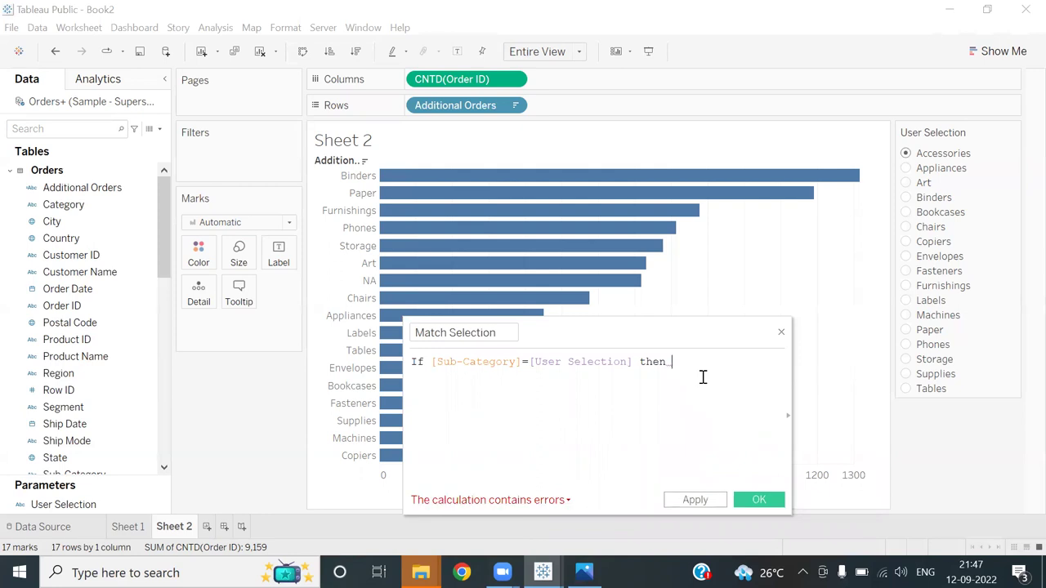
text( 1 )
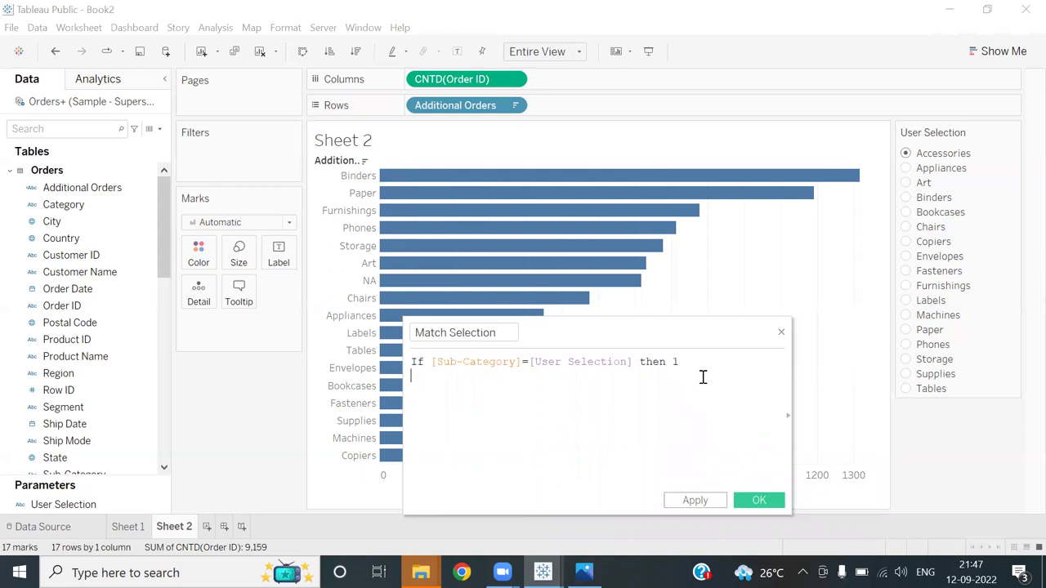
text(Els)
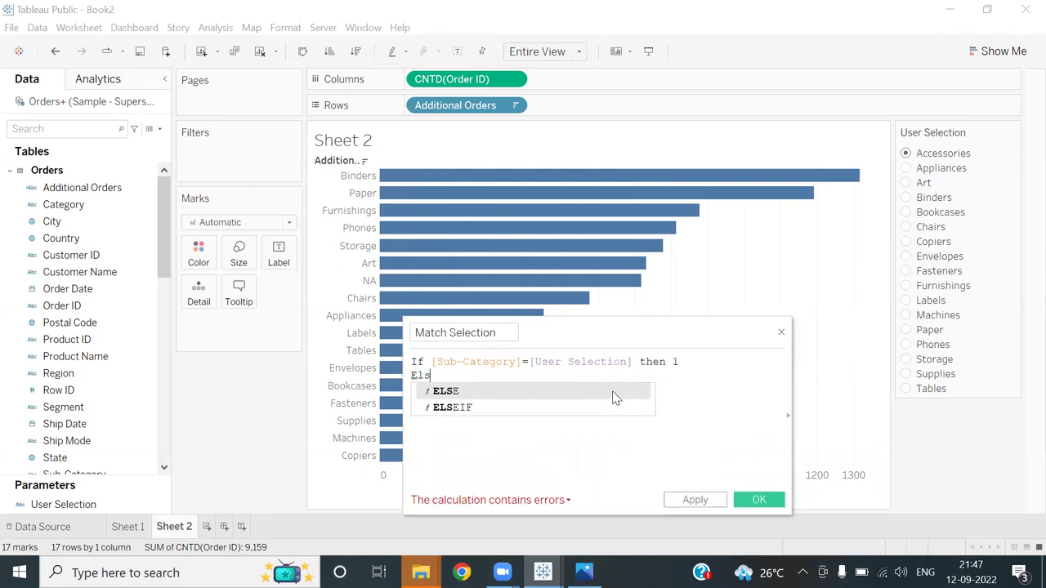
click(616, 392)
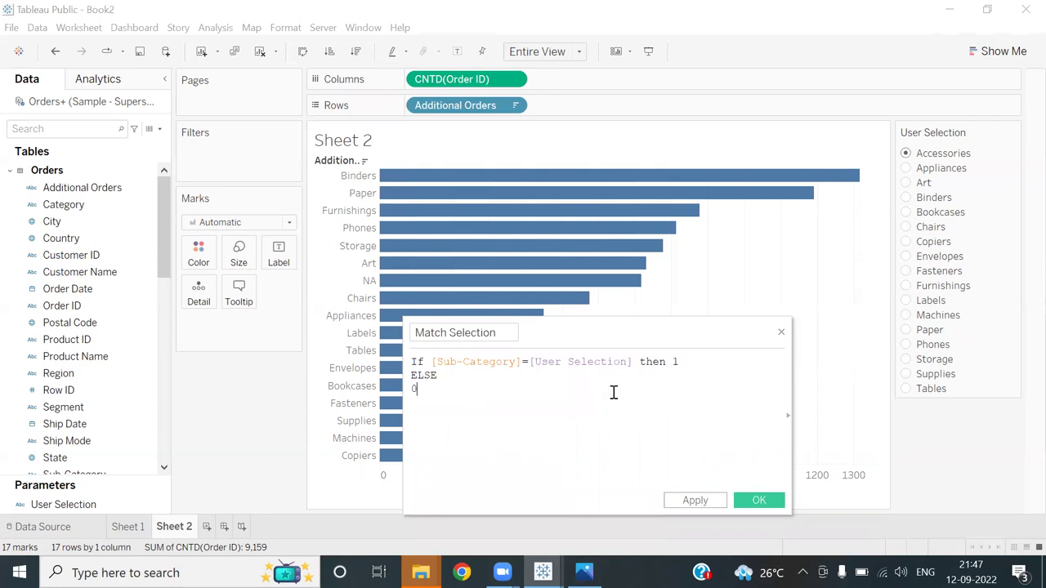
key(Return)
text(EN)
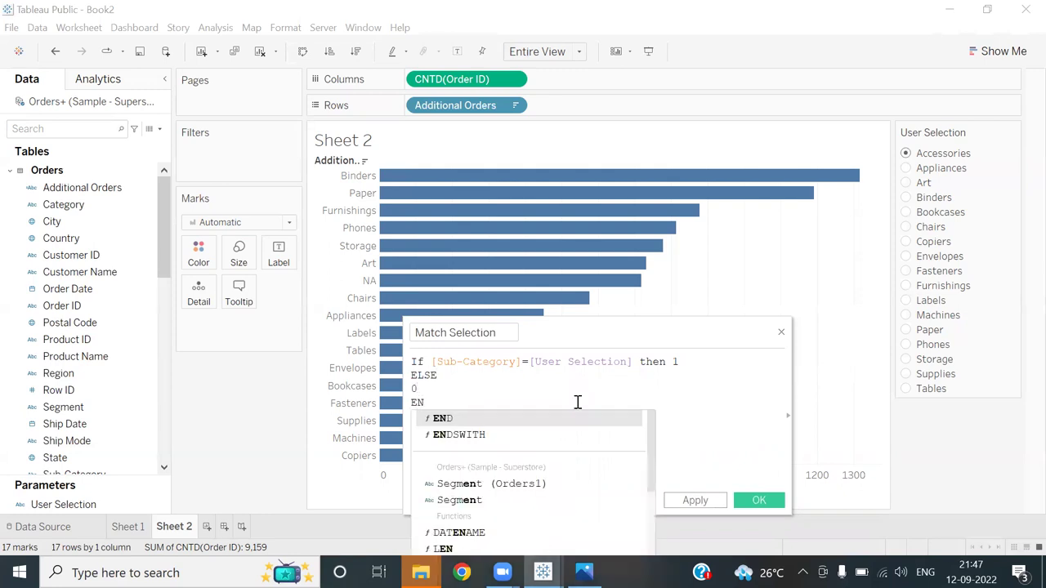
click(435, 419)
click(695, 500)
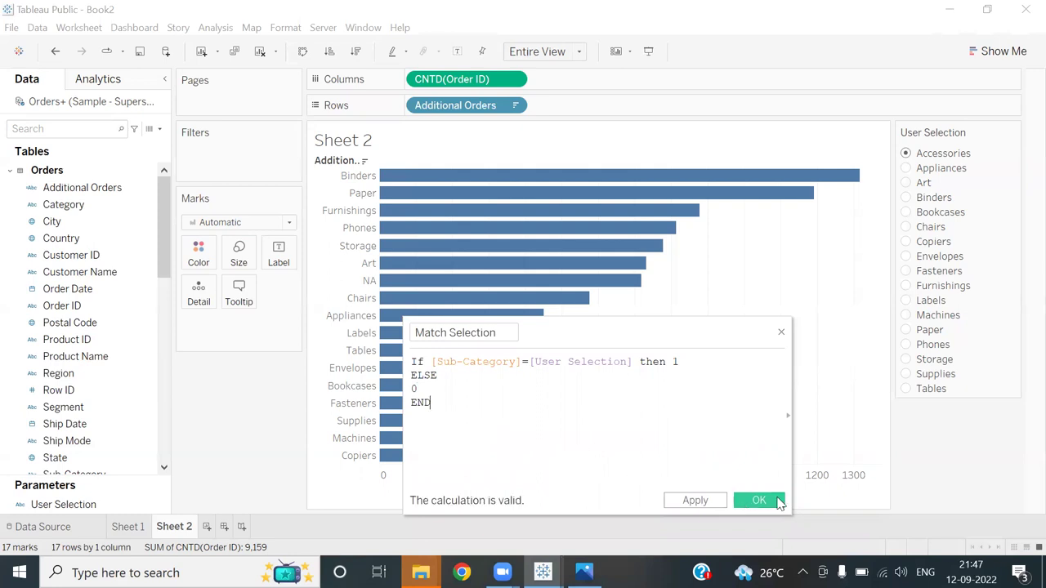
click(767, 504)
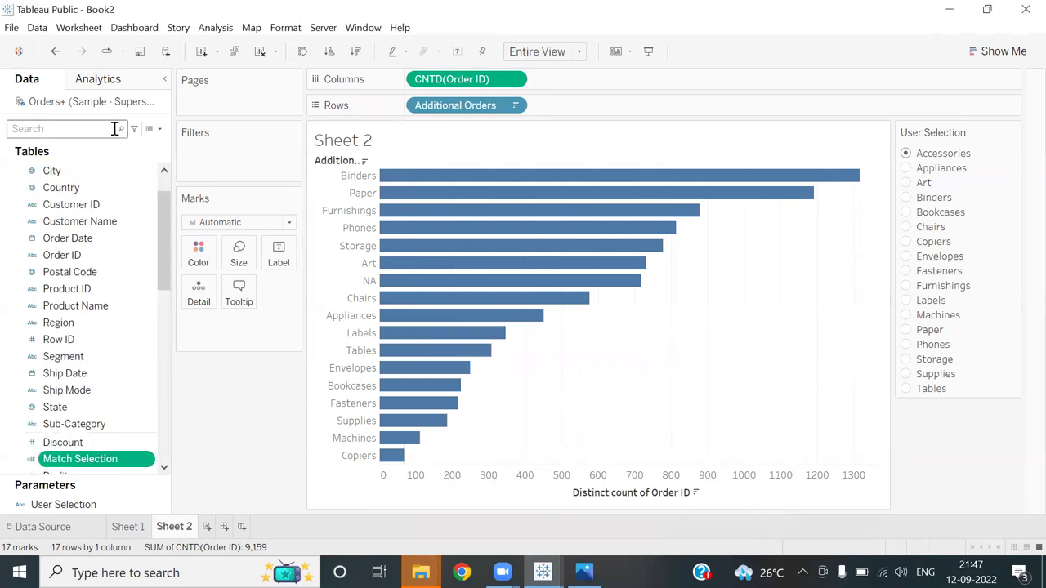
- Start creating a set from the Order ID field
click(160, 129)
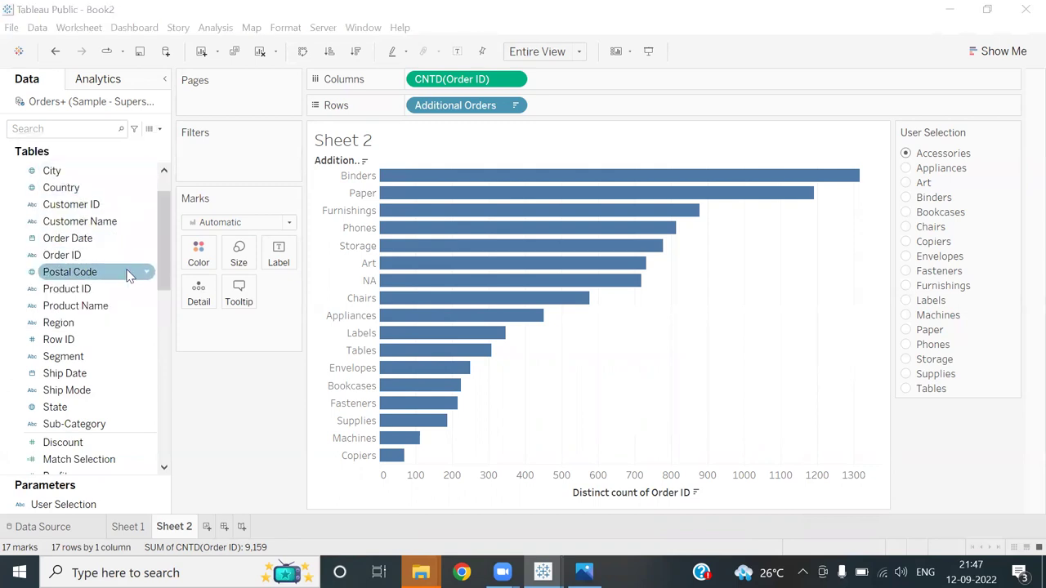
click(146, 260)
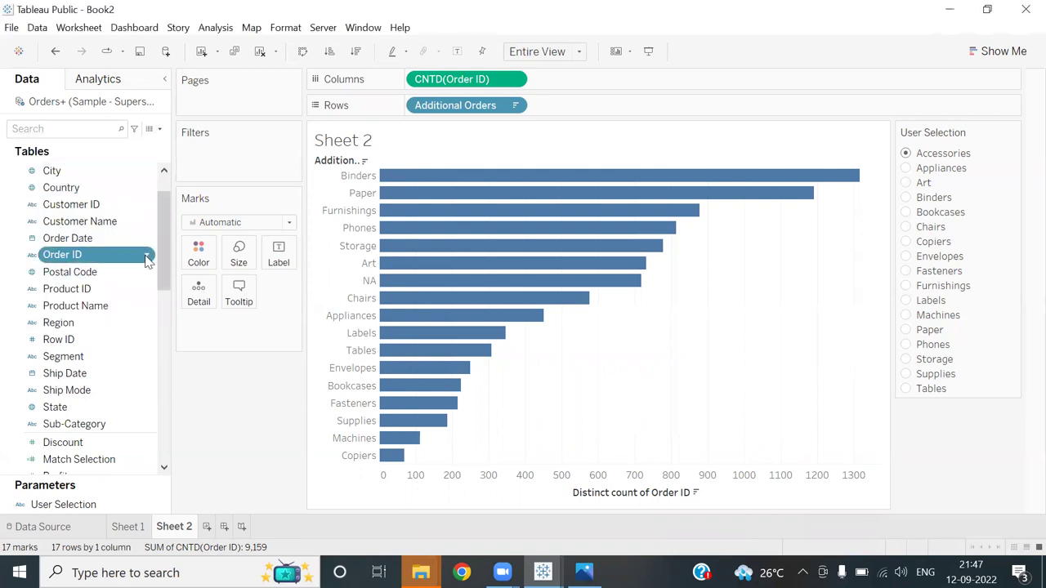
click(149, 259)
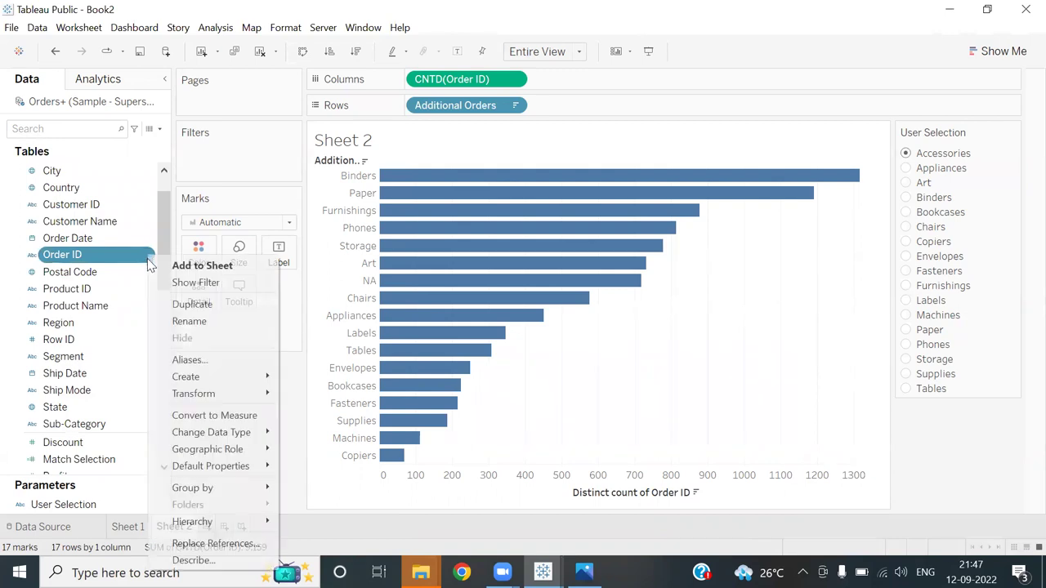
mouse_move(206, 376)
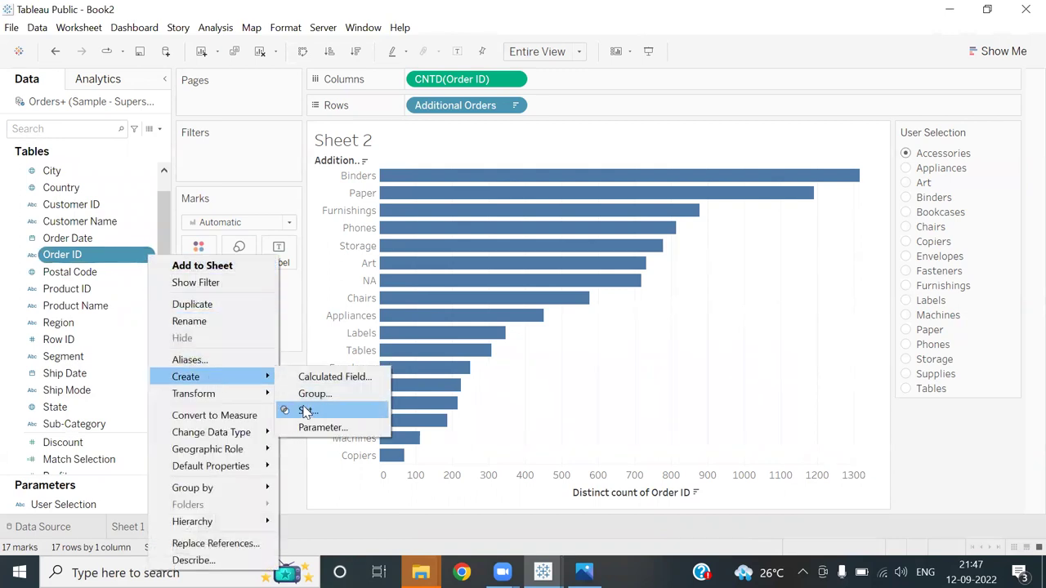
click(307, 411)
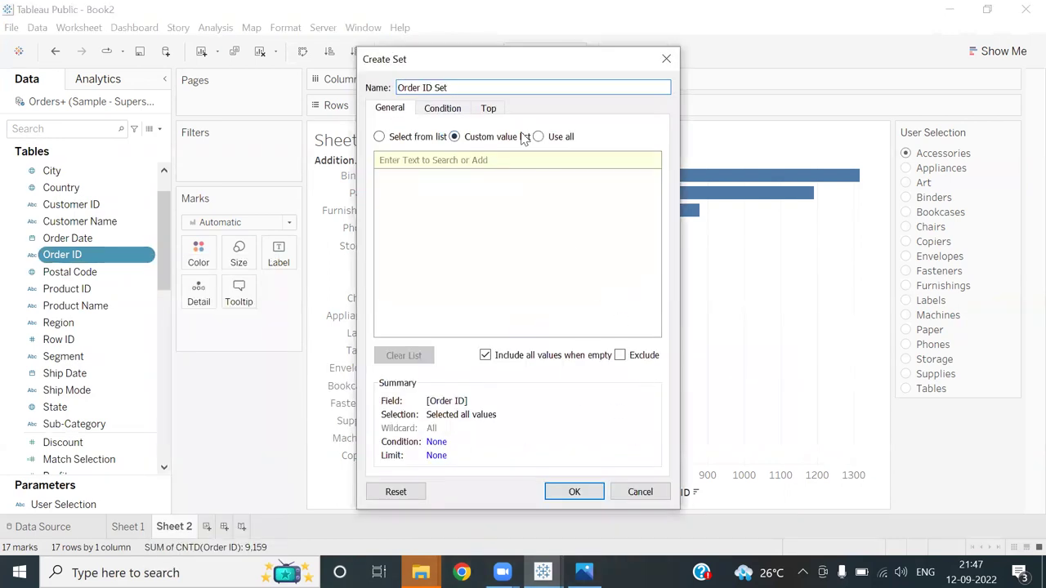
- Define the set by condition Sum of Match Selection >= 1, save it, and add it to Filters
click(448, 108)
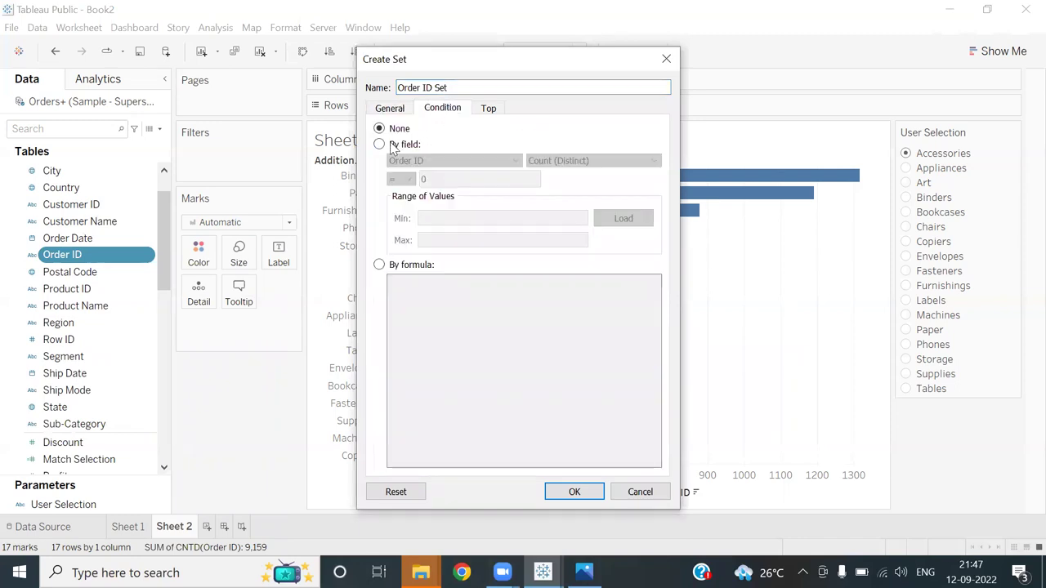
click(400, 144)
click(517, 161)
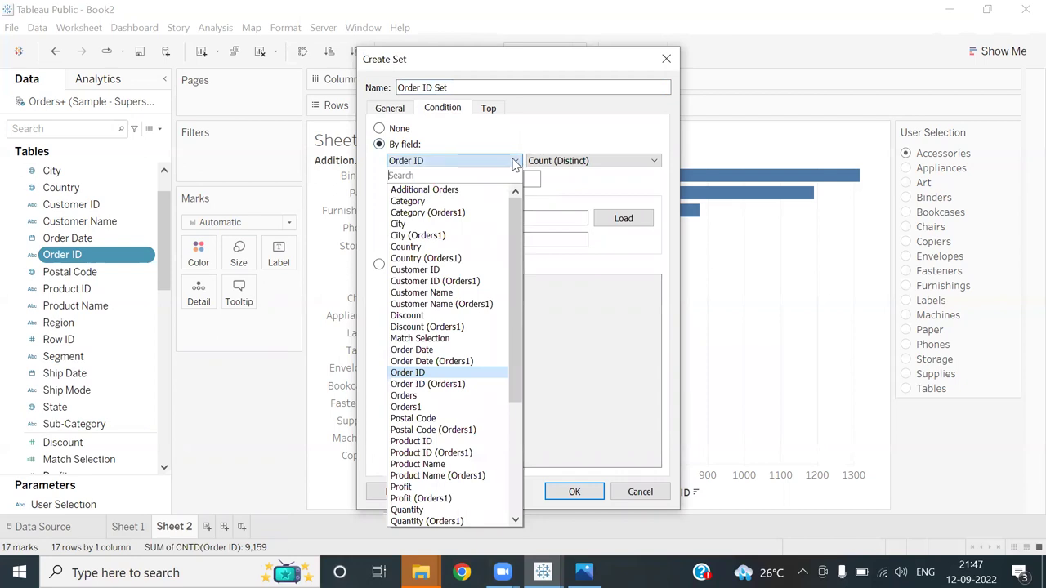
click(448, 340)
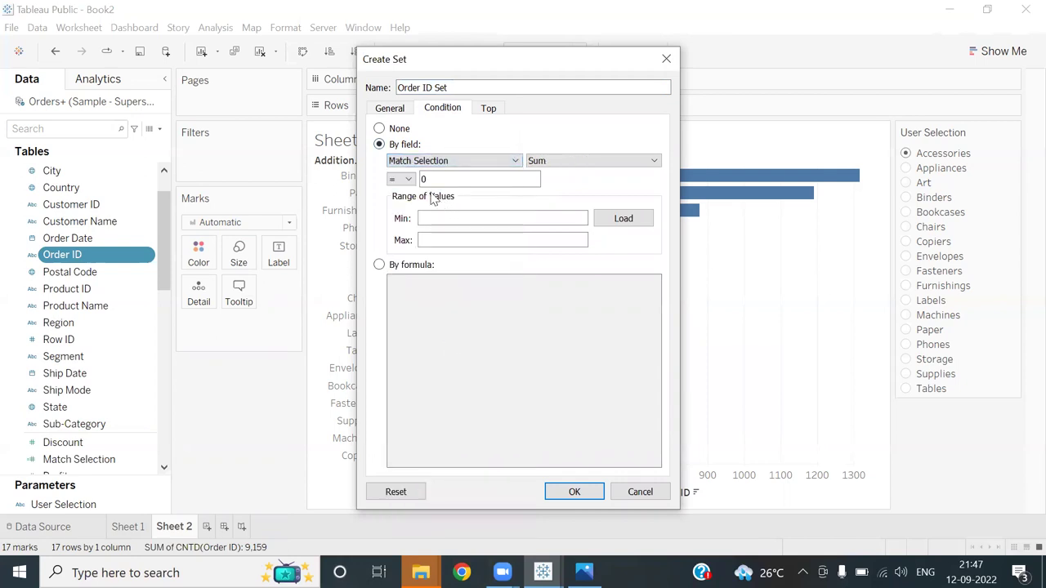
click(400, 179)
click(405, 243)
click(461, 180)
key(BackSpace)
text(1)
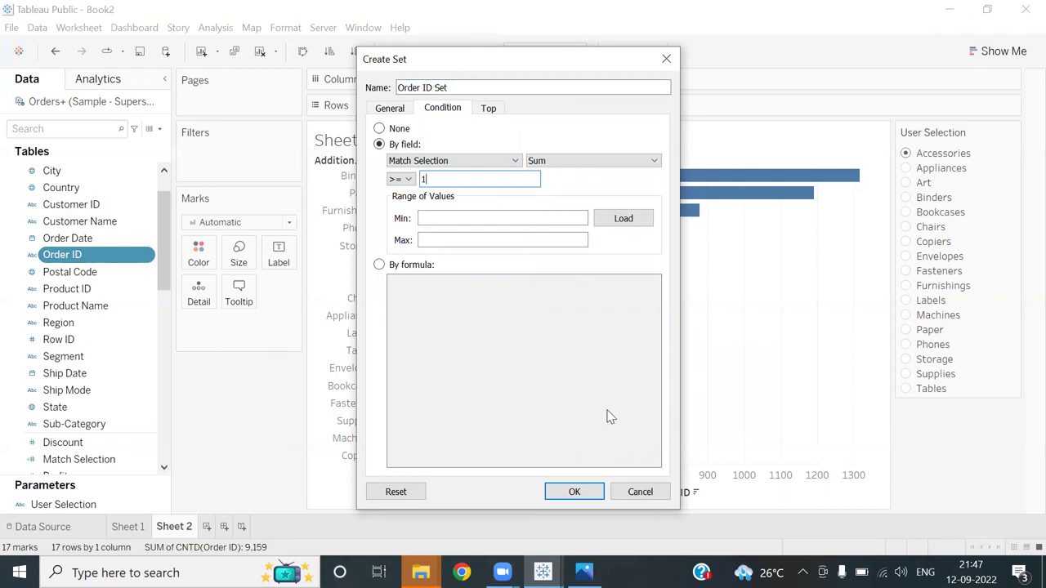
click(570, 491)
drag(93, 273, 241, 164)
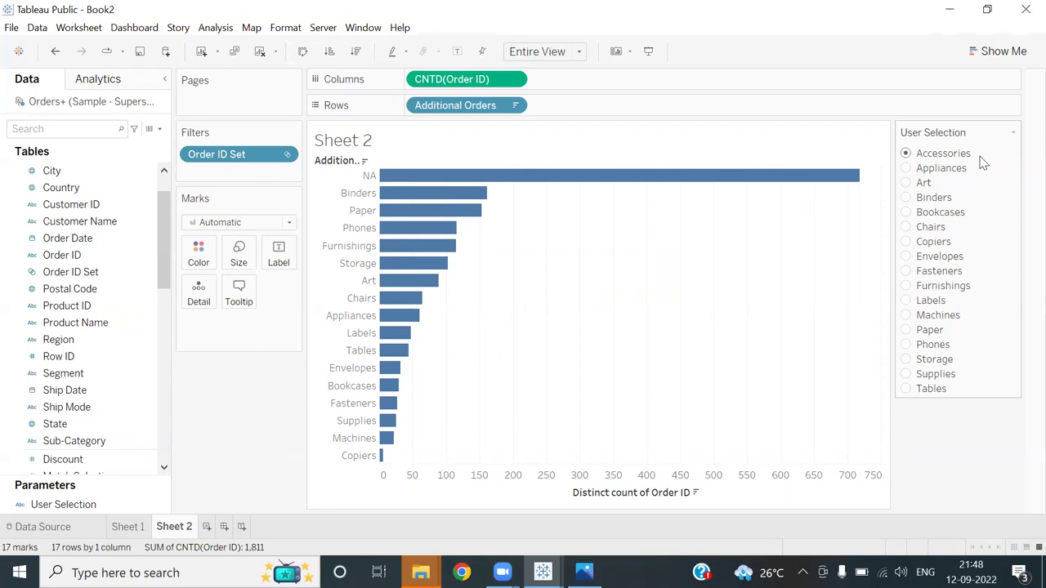
- Exclude the NA bar and label each bar with its CNTD(Order ID) count
click(365, 178)
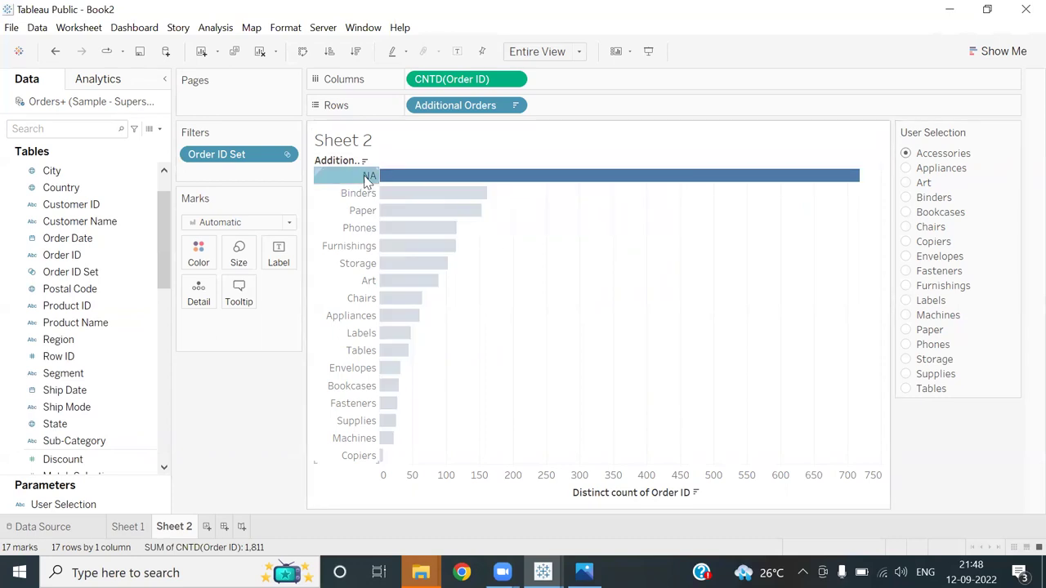
right_click(365, 178)
click(391, 206)
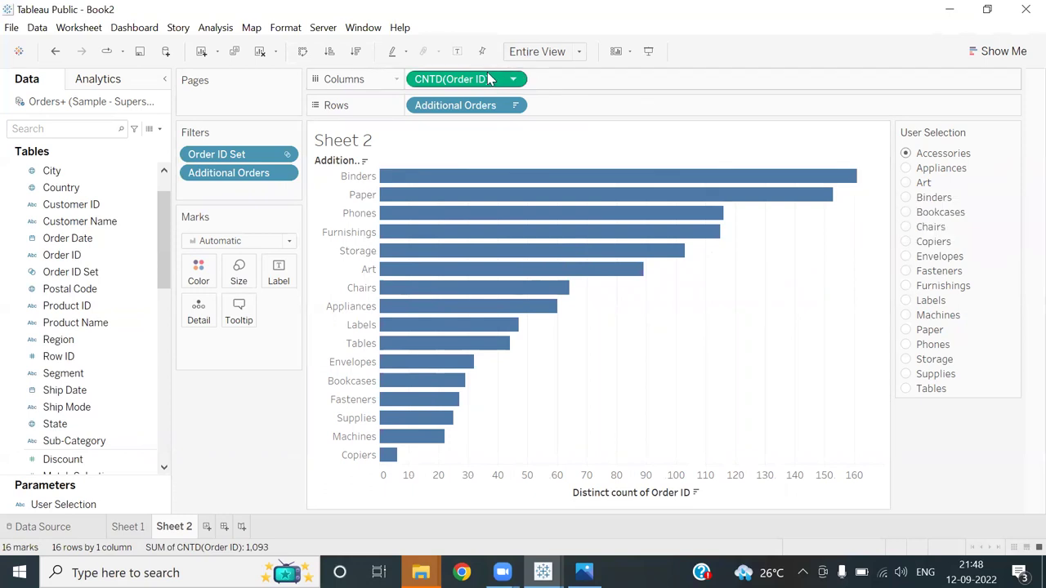
drag(489, 78, 286, 277)
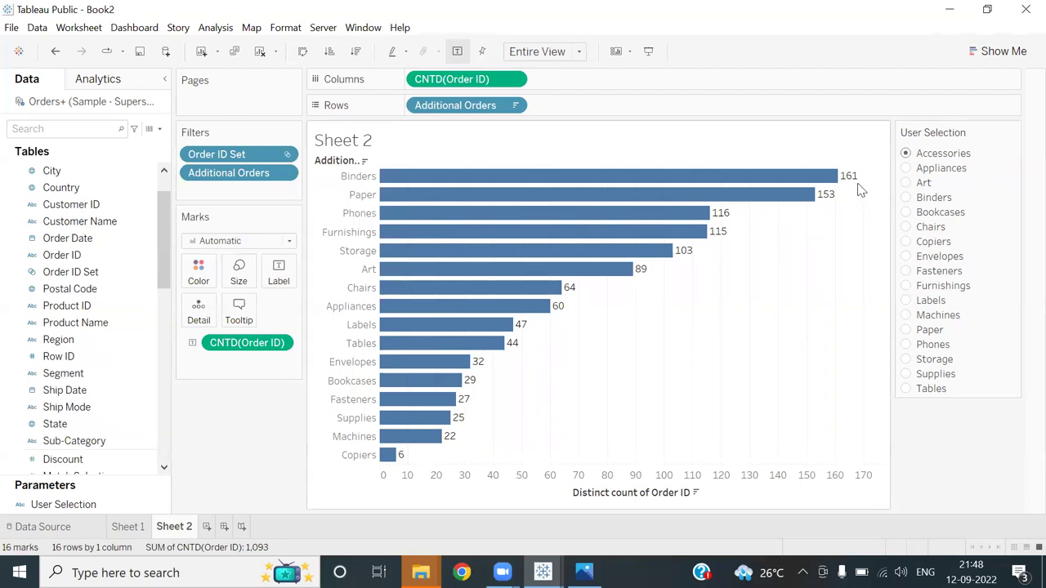
mouse_move(854, 185)
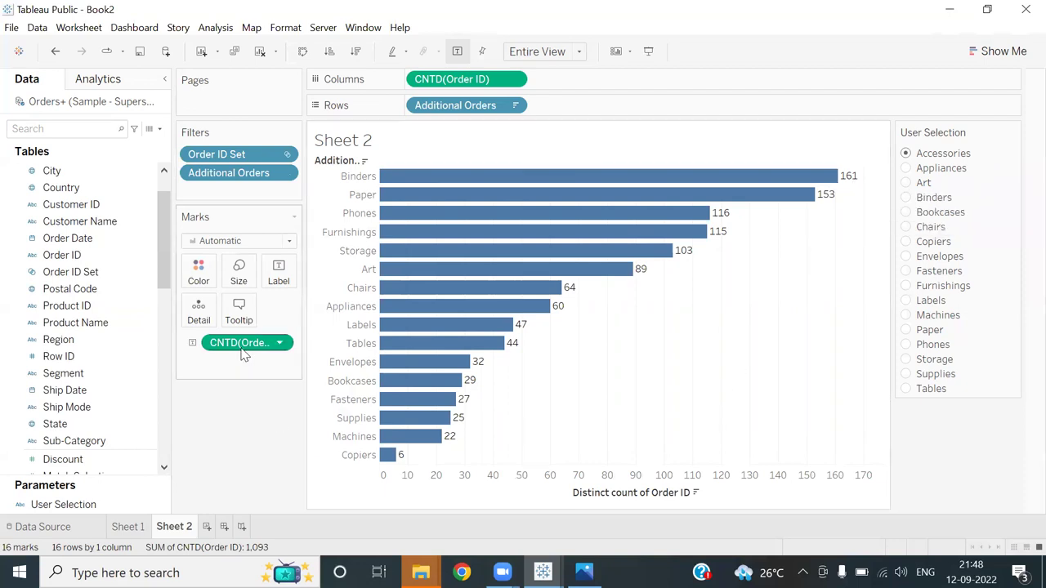
- Color the bars by CNTD(Order ID), light for Copiers 6 to dark for Binders 161
drag(240, 349, 196, 278)
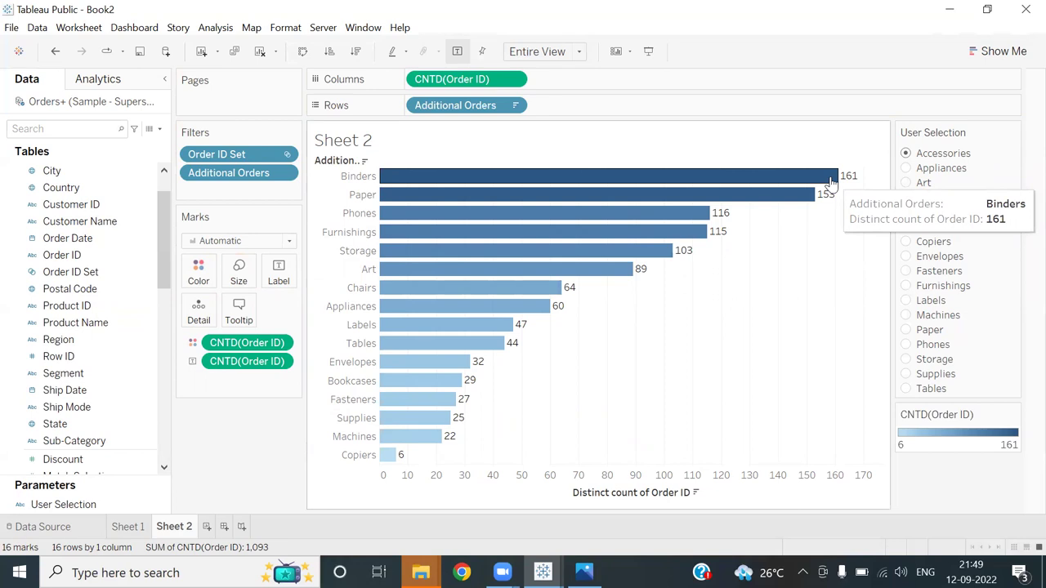
- Create a new calculated field named Total Customer
click(159, 128)
click(136, 143)
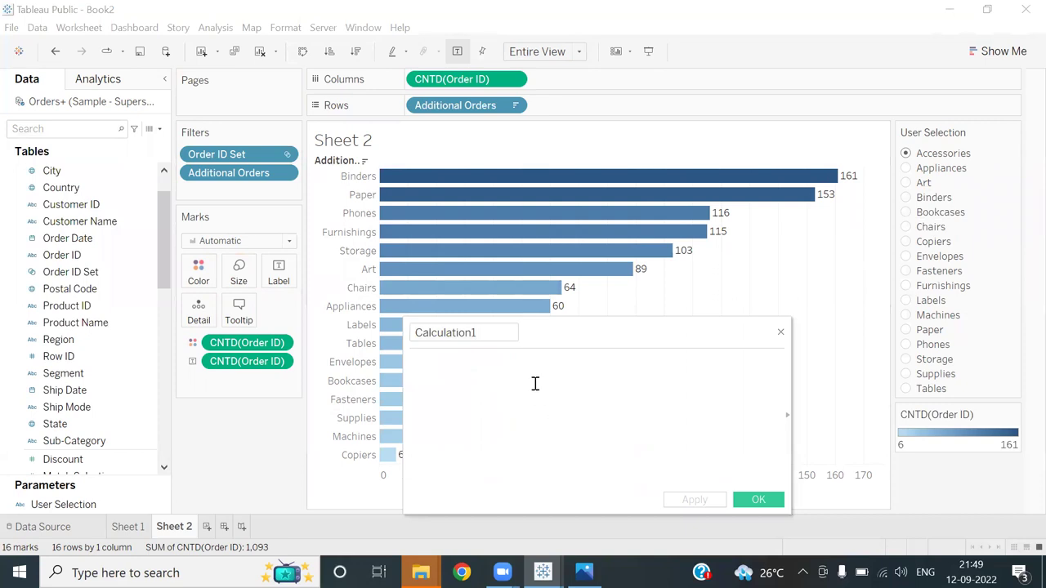
drag(490, 334, 411, 333)
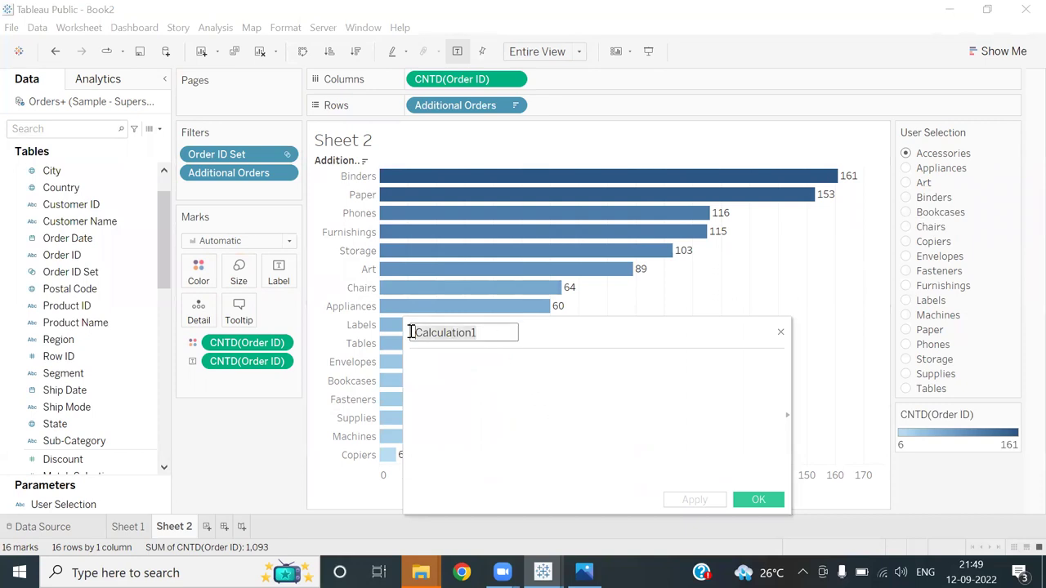
text(LOD ()
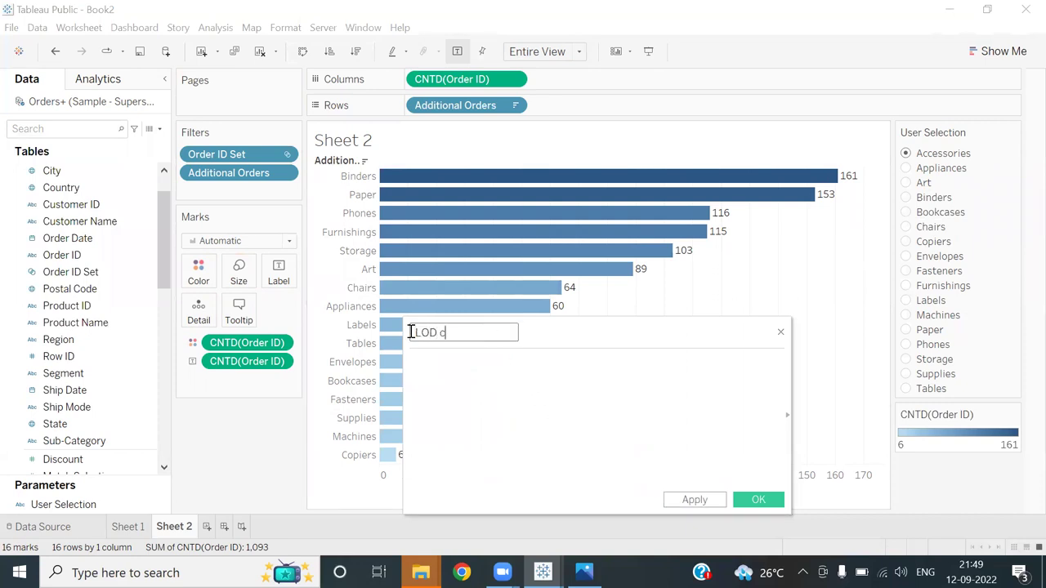
key(BackSpace)
key(BackSpace)
key(BackSpace)
key(BackSpace)
key(BackSpace)
text(Total Customer)
- Enter the formula {FIXED [Sub-Category]:COUNTD([Customer ID])}
click(468, 373)
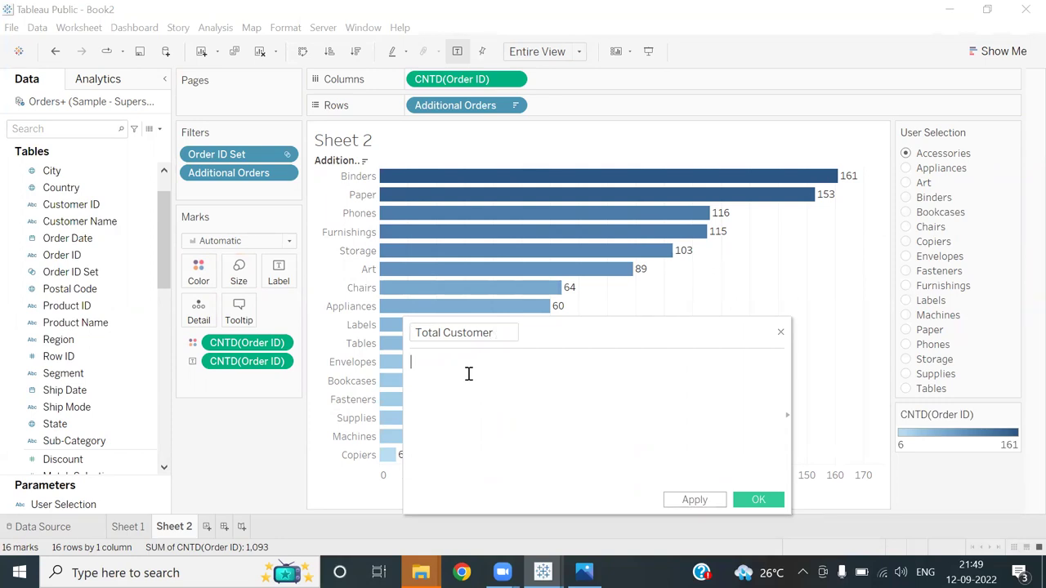
text(E)
key(BackSpace)
text(Fix)
key(BackSpace)
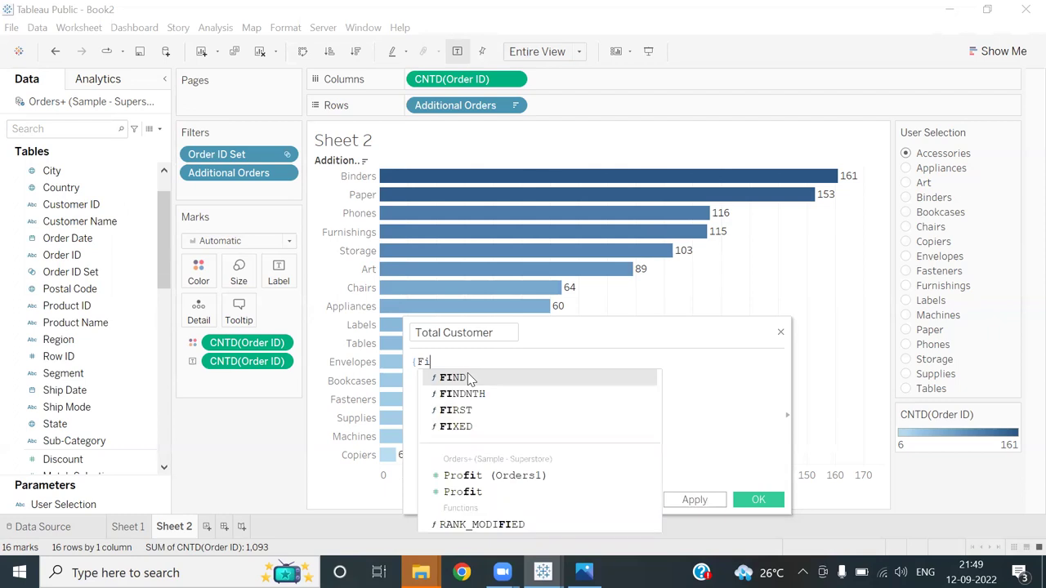
text(xed)
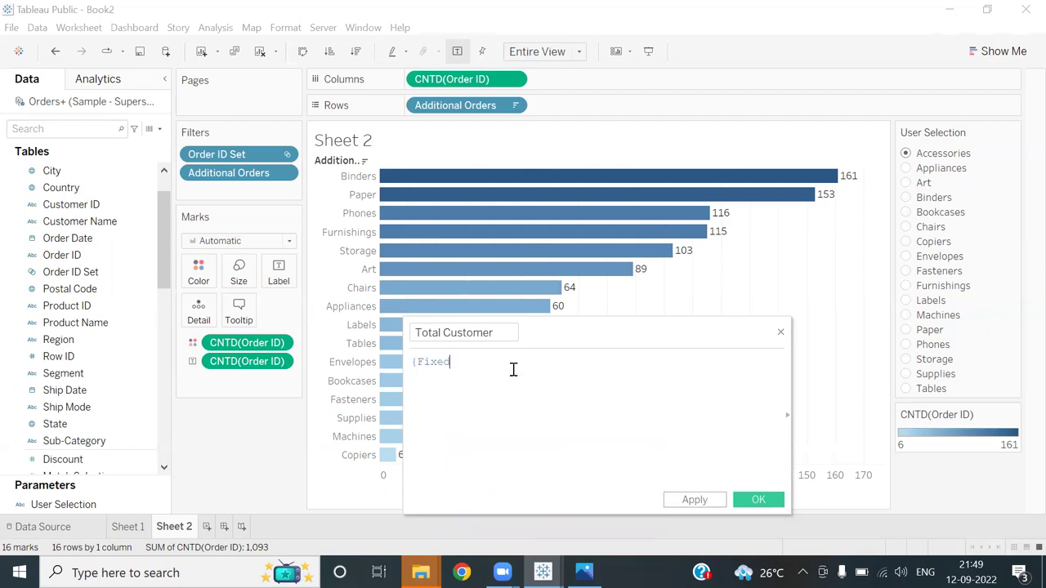
text( [Su)
text(b)
click(523, 377)
text(:)
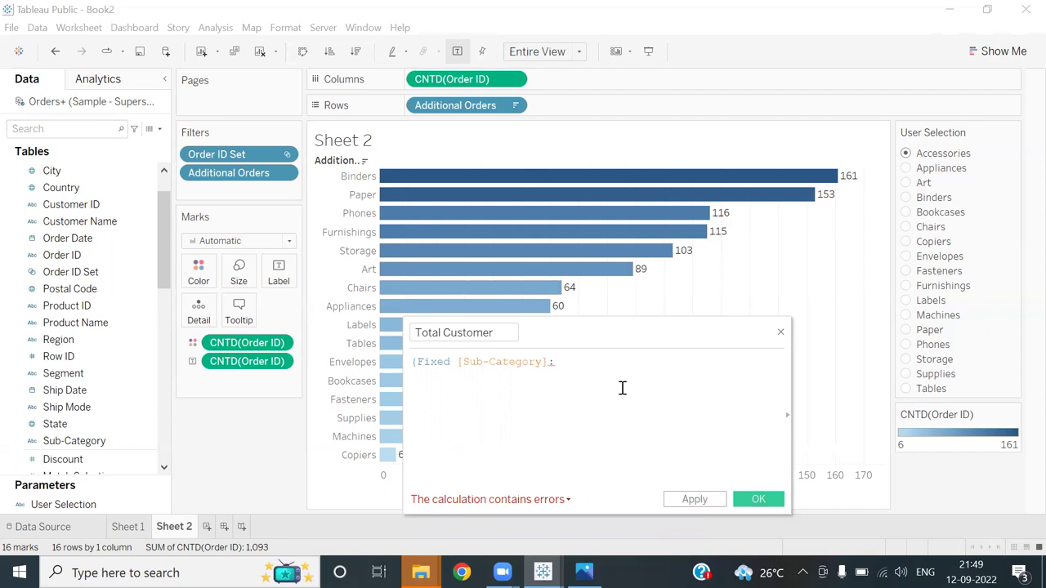
text(Co)
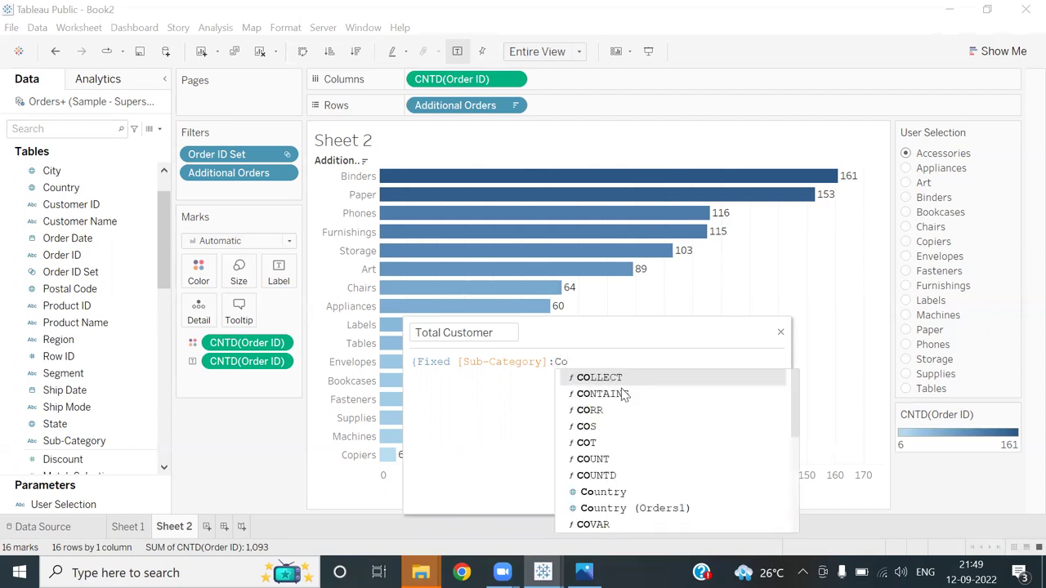
text(unt)
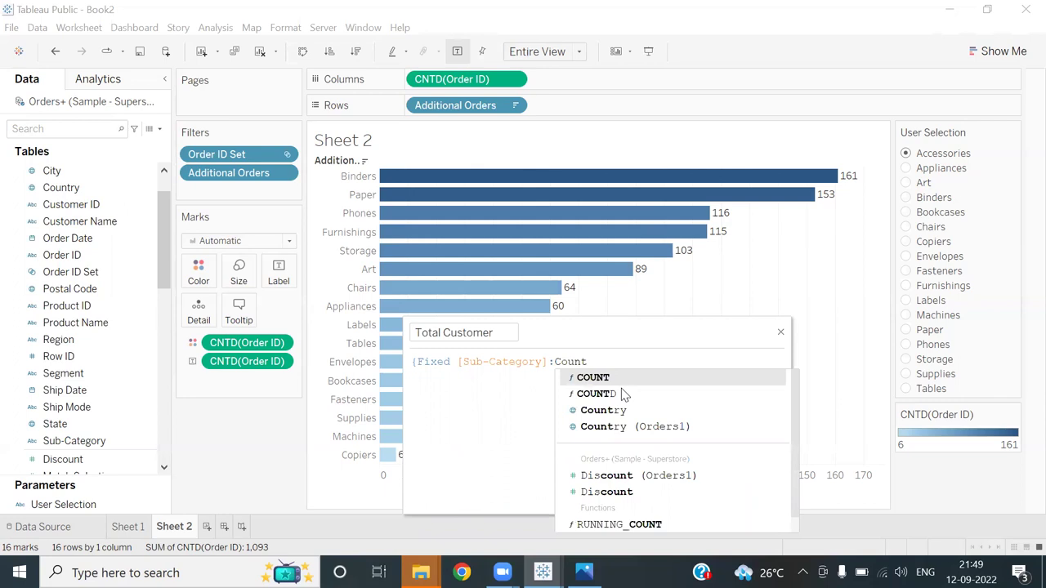
double_click(623, 394)
text(Cus)
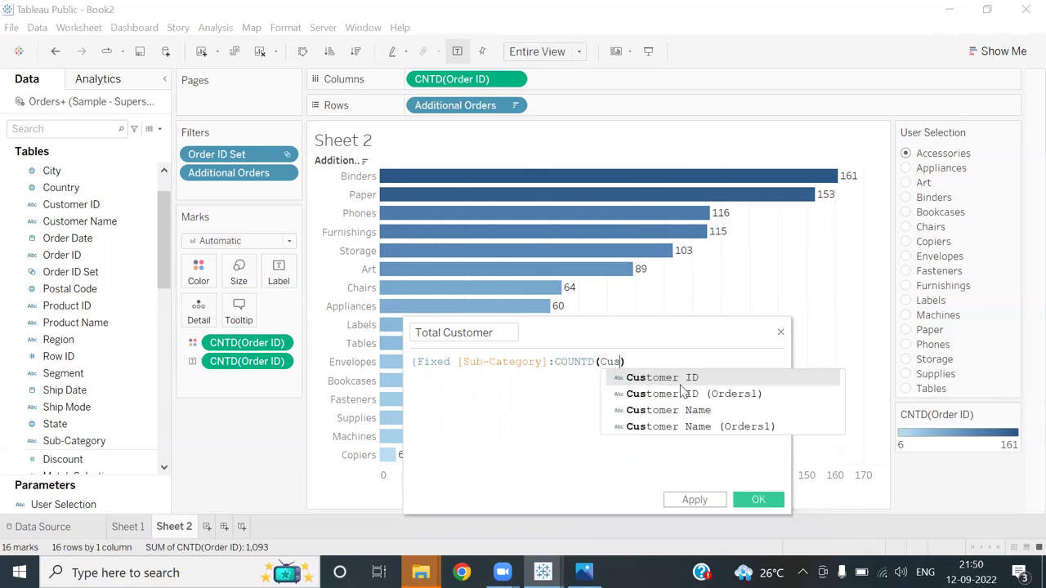
double_click(685, 376)
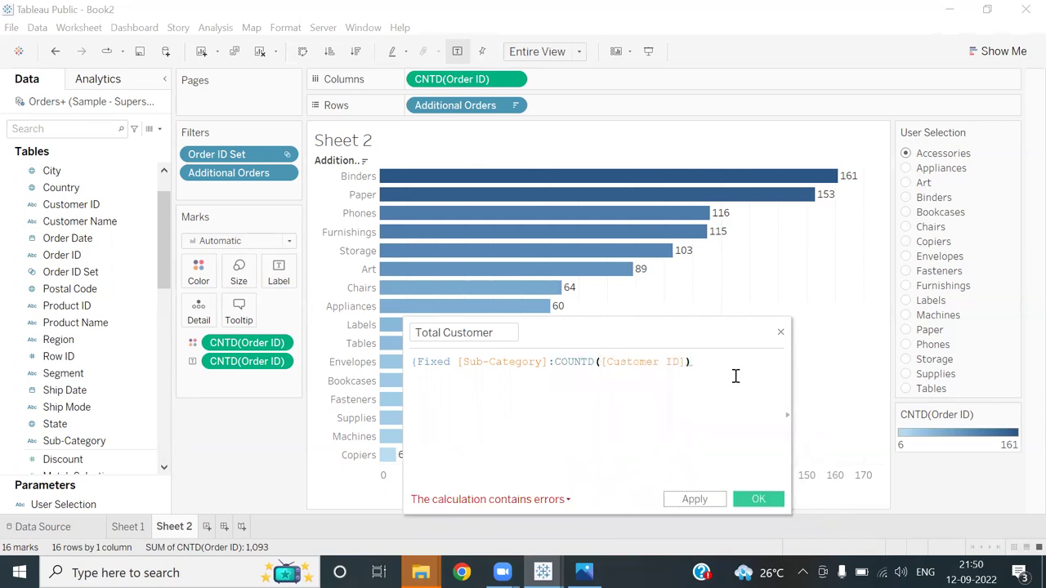
text(})
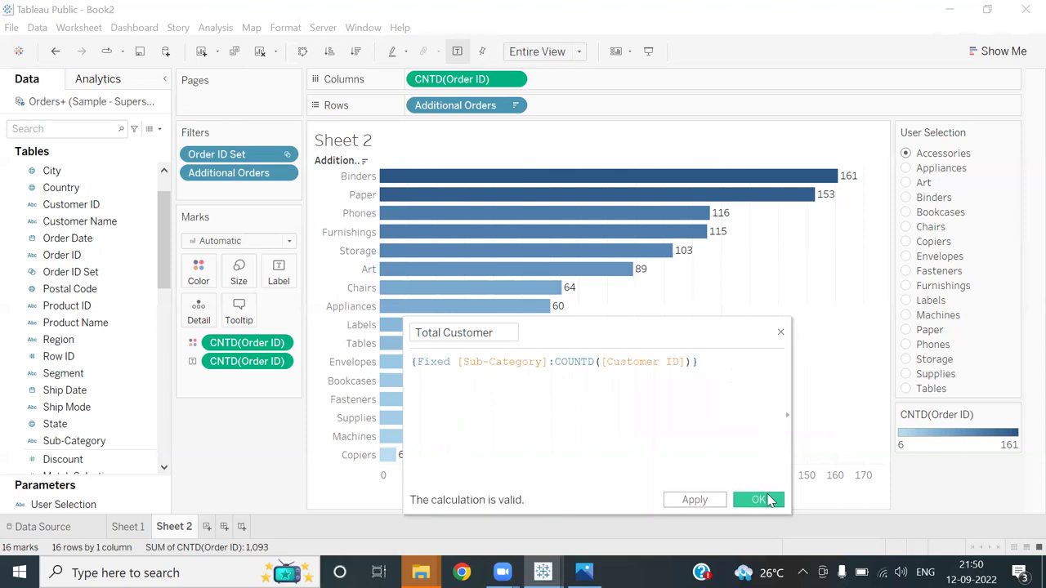
- Save Total Customer and add it to the bar tooltips
click(769, 499)
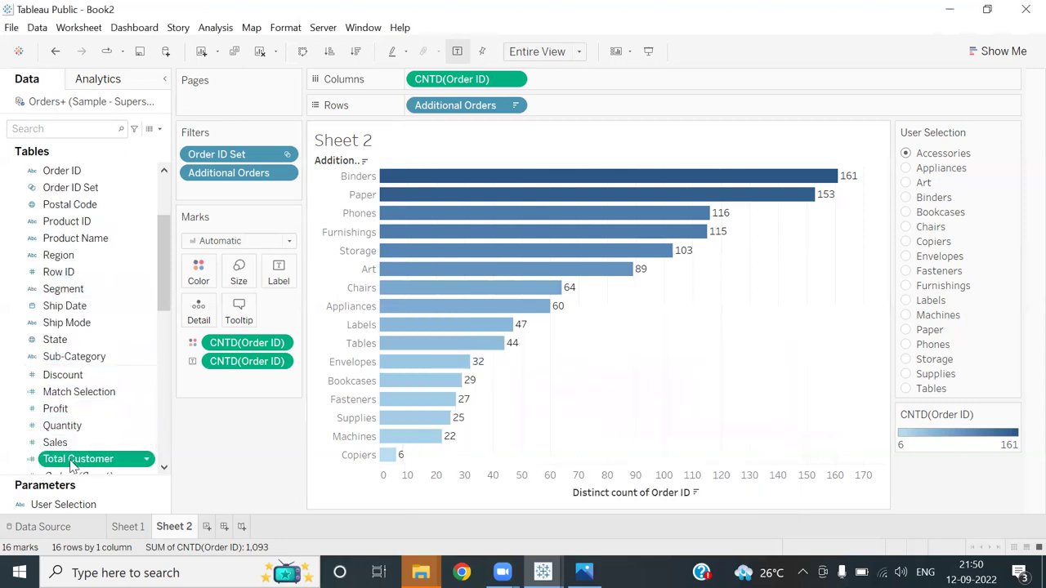
drag(90, 458, 229, 318)
mouse_move(711, 179)
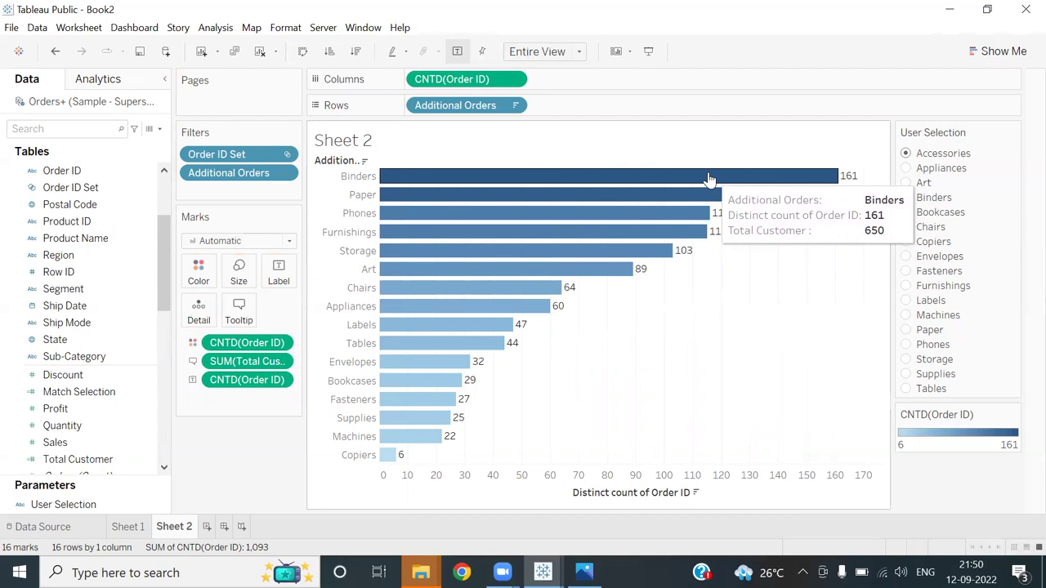
- Create a new calculated field named % Customer
click(159, 129)
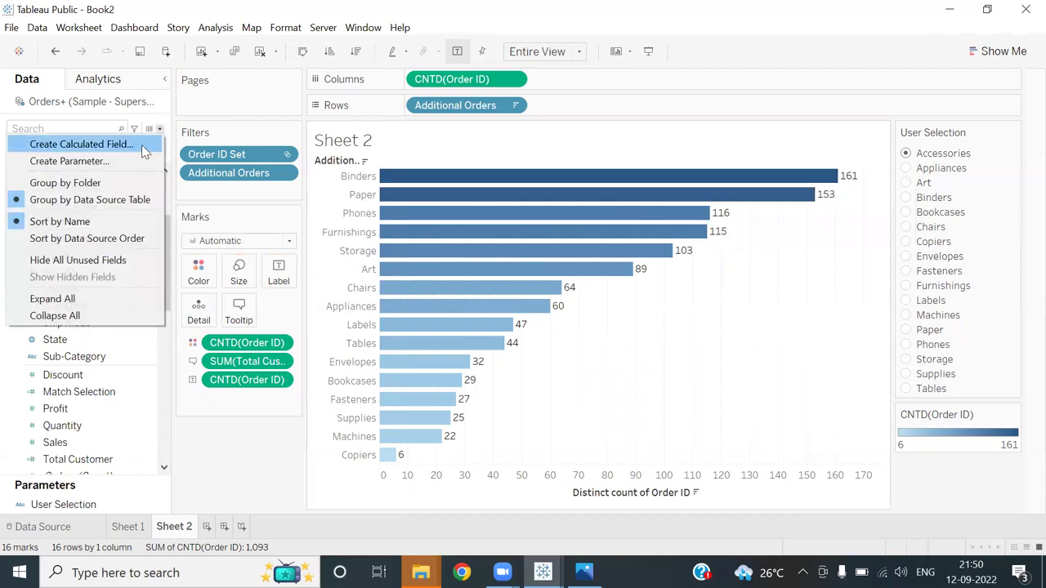
click(137, 150)
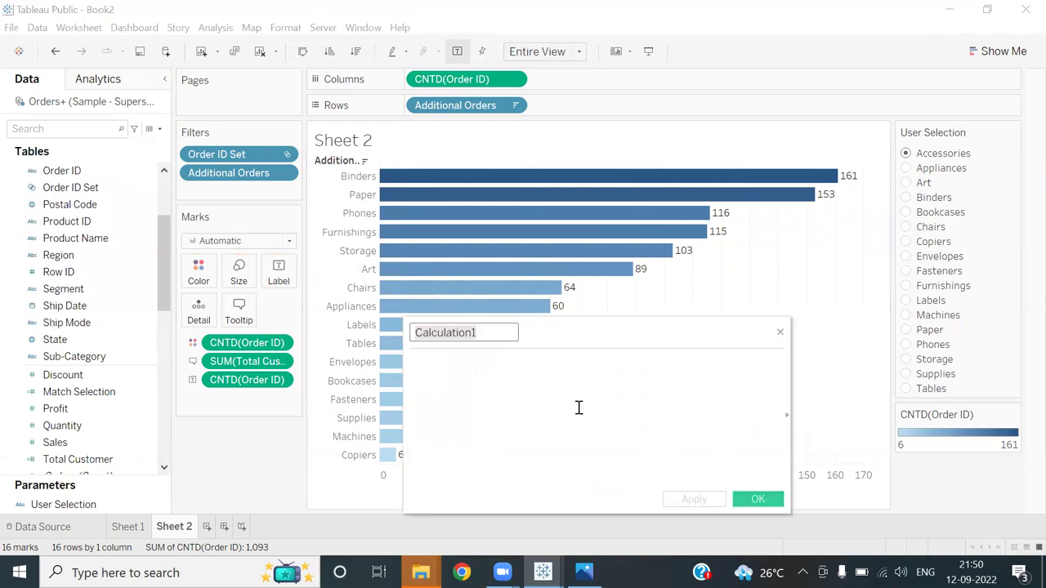
text(% Customer)
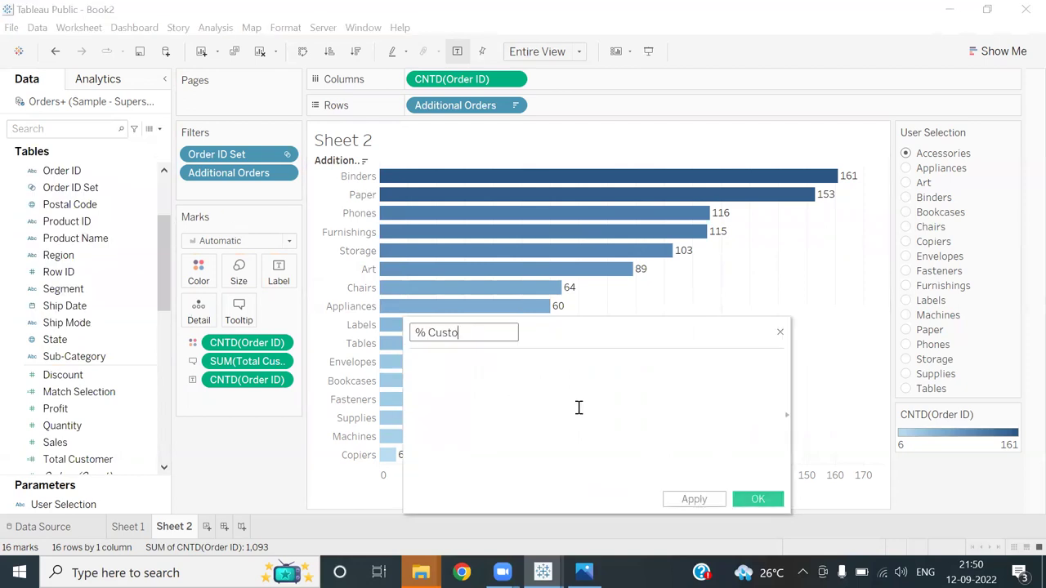
- Enter COUNTD([Customer ID]) as the formula's numerator
click(535, 428)
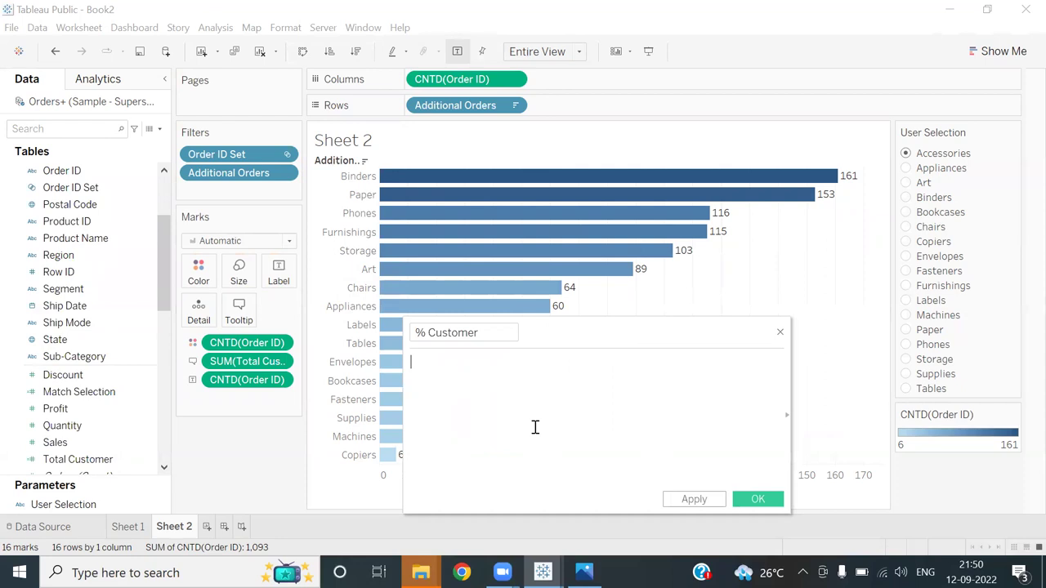
text(Cout)
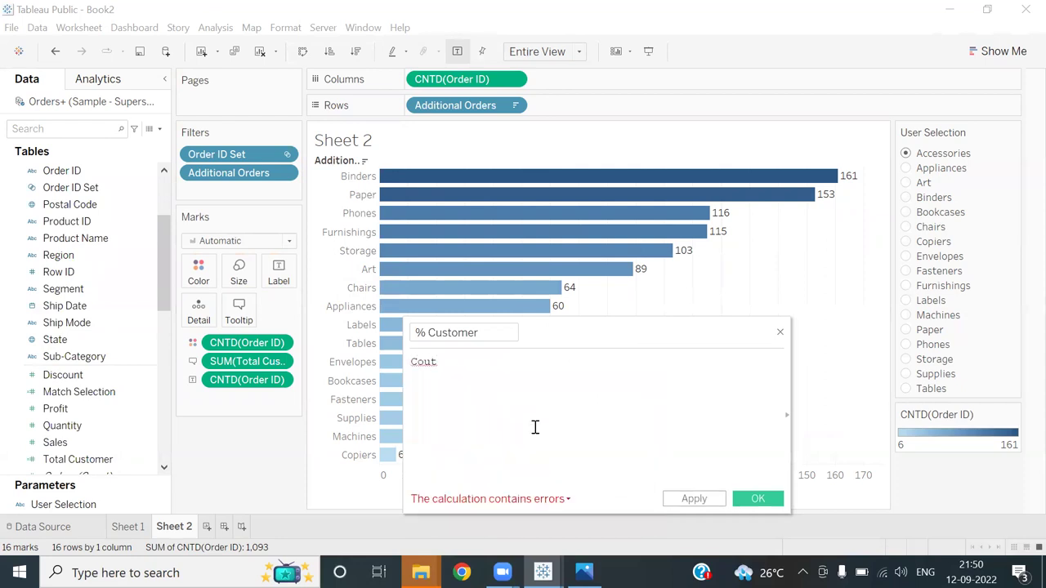
key(BackSpace)
text(nt)
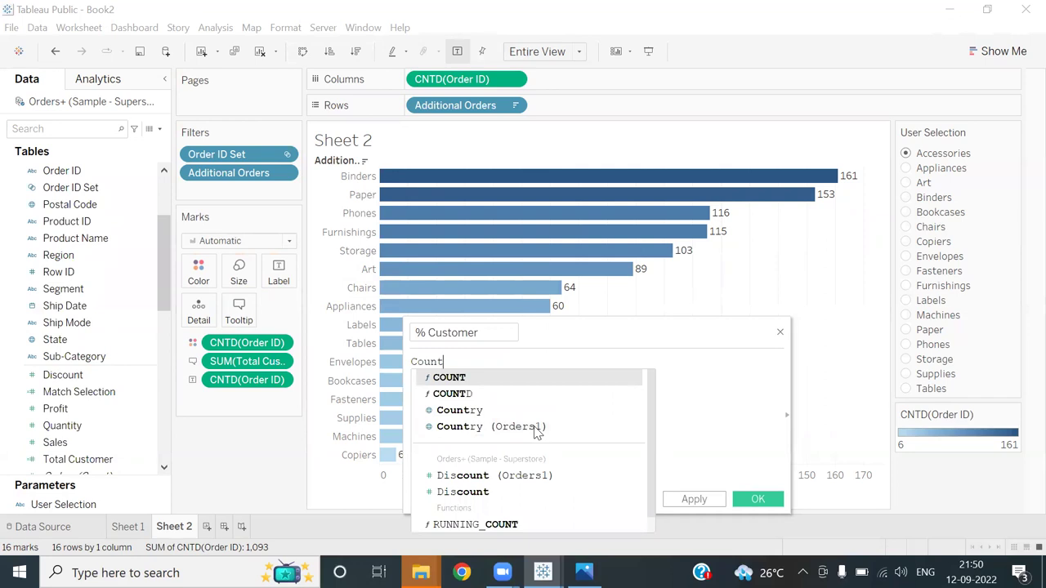
double_click(486, 395)
text(Cust))
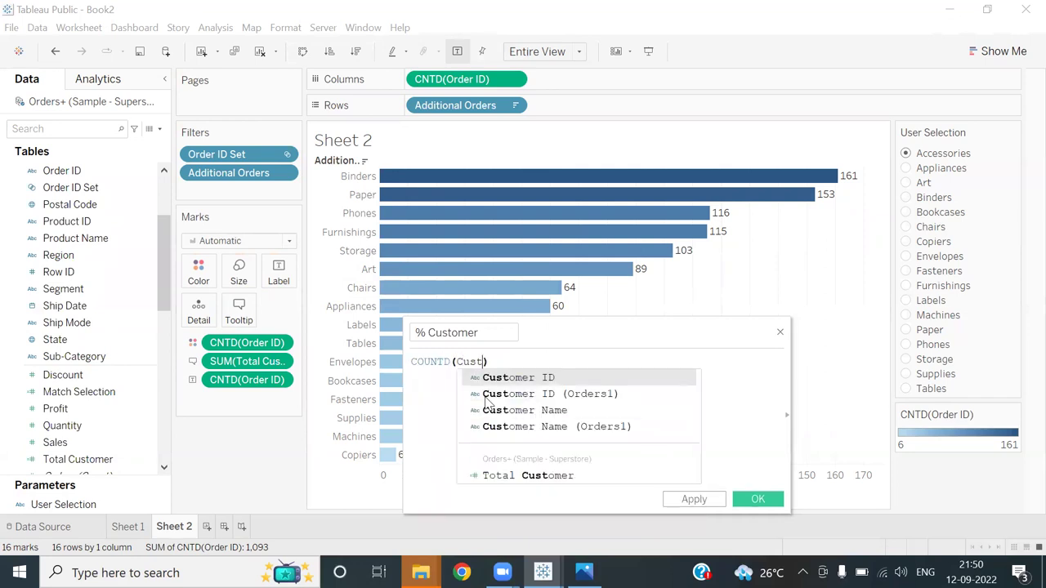
double_click(515, 381)
- Divide by ATTR([Total Customer]), fix the parentheses, and save the field
text(/)
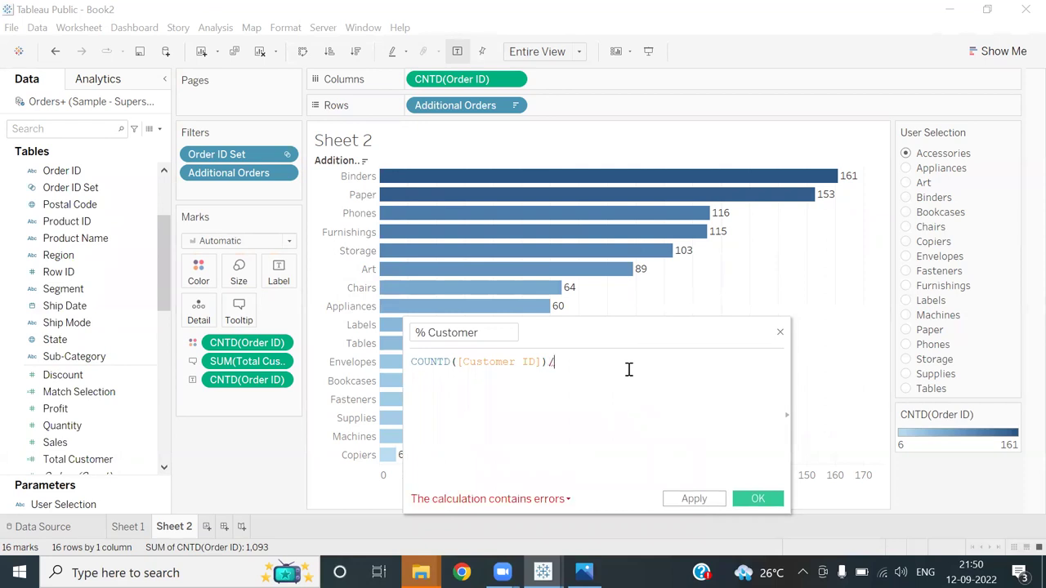
text(Tot)
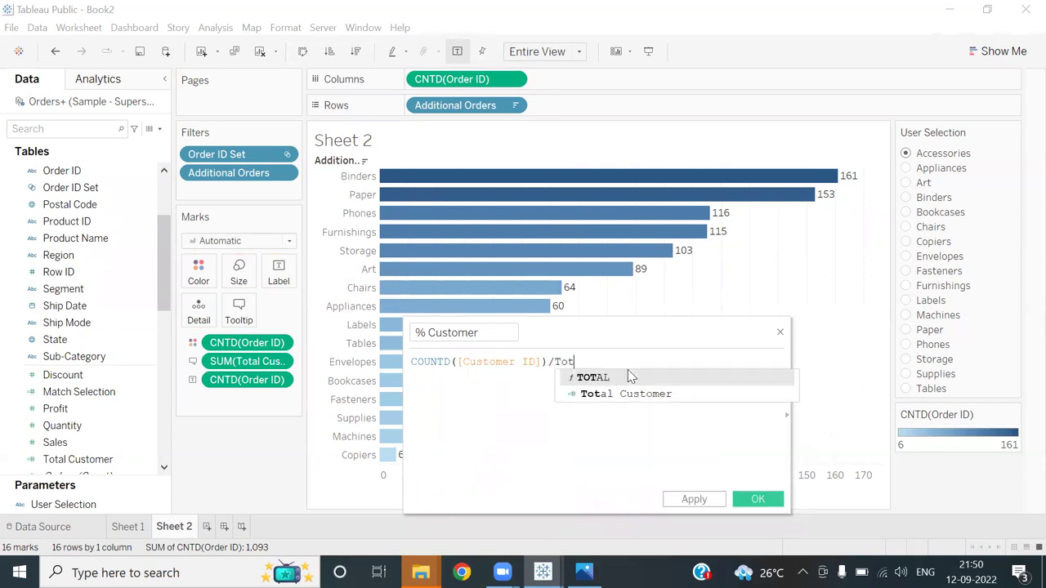
double_click(626, 393)
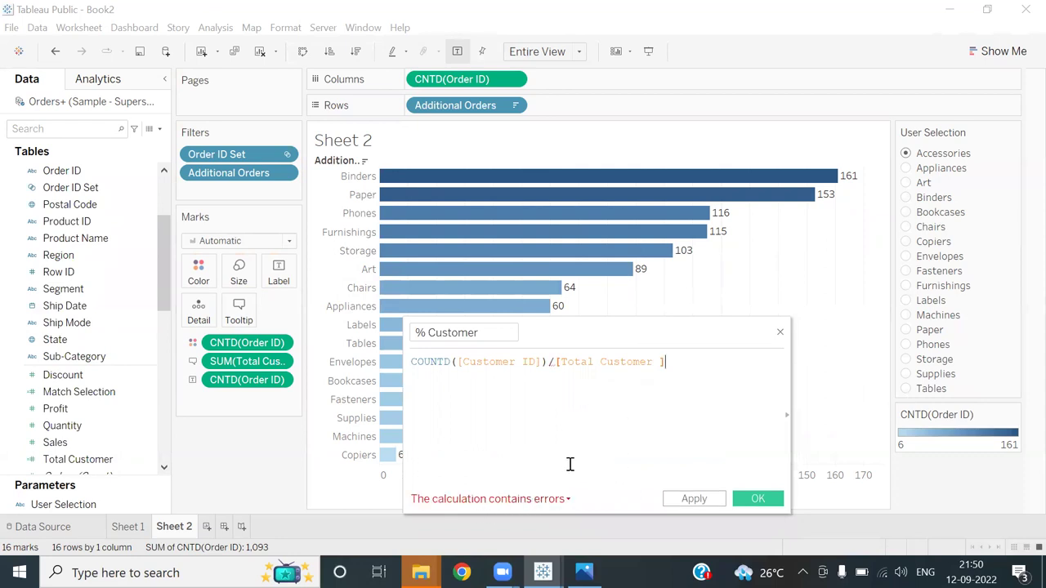
click(553, 365)
text(Att)
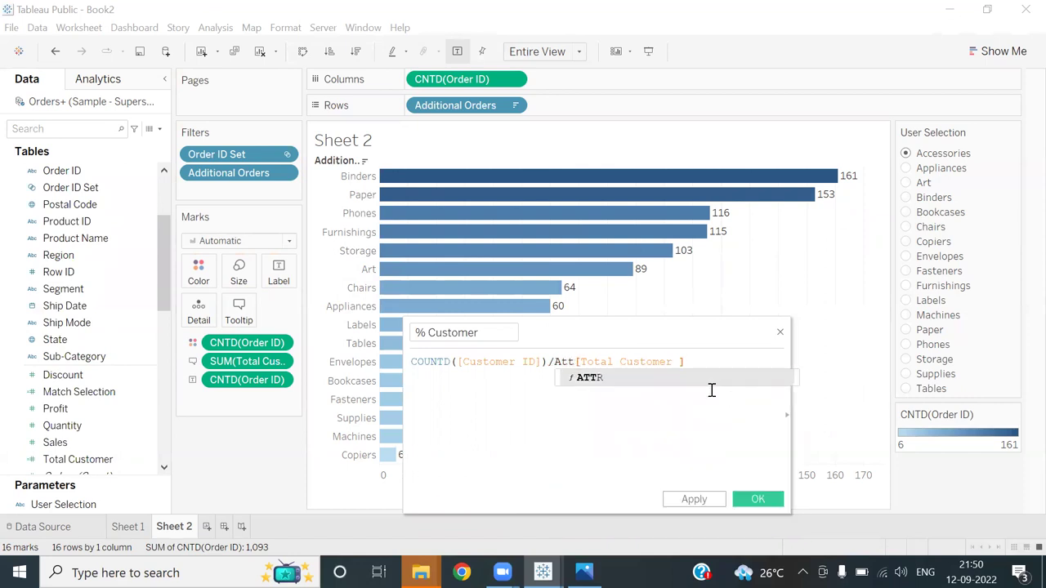
key(Return)
click(724, 358)
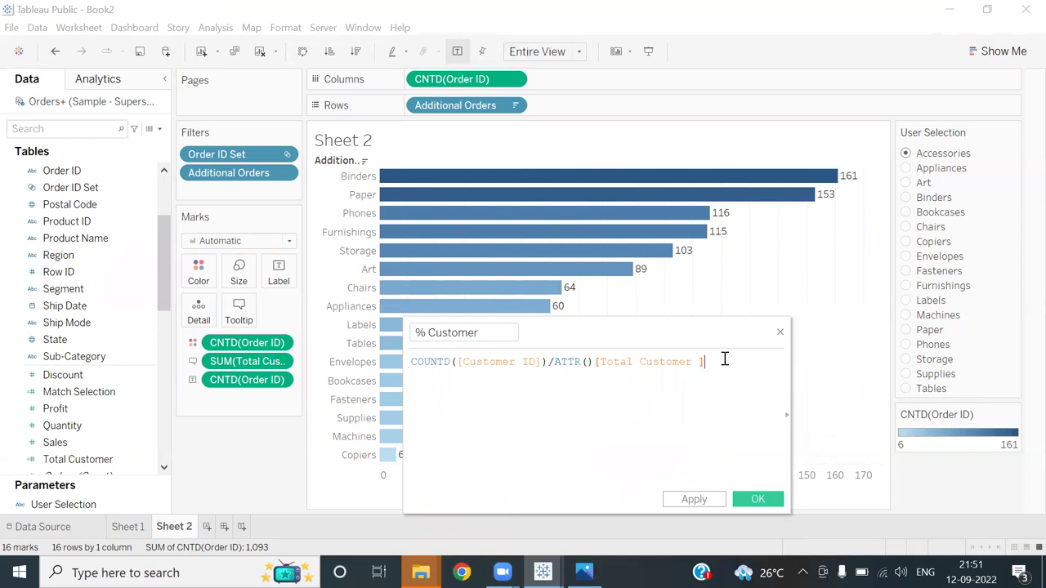
click(590, 365)
key(Delete)
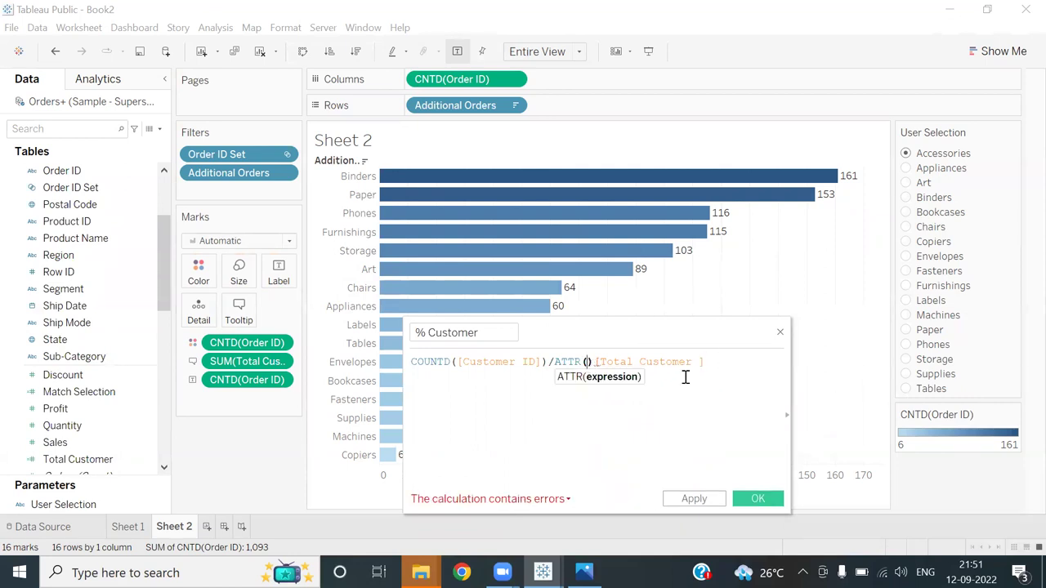
click(719, 371)
text())
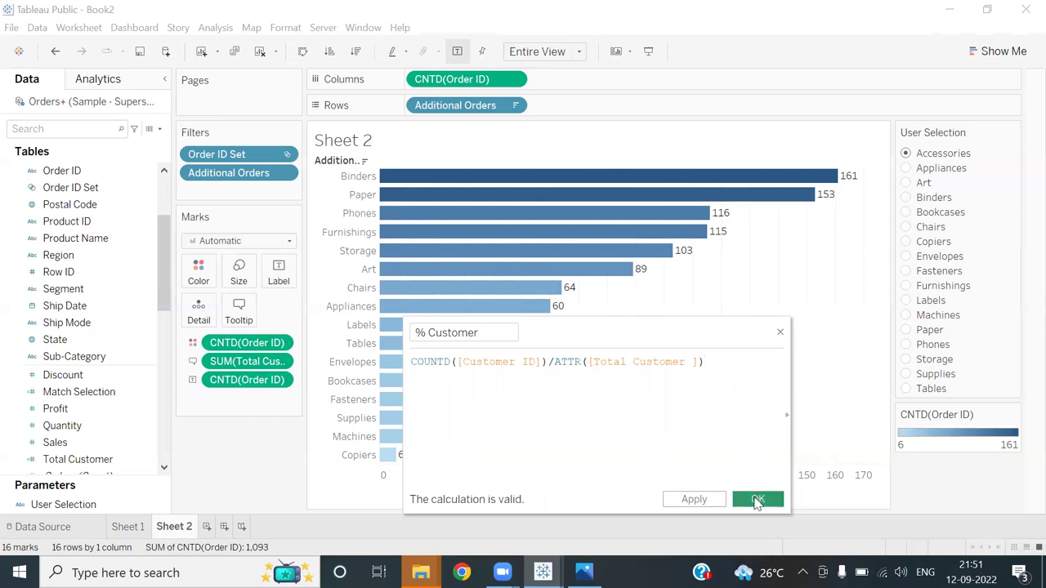
click(756, 500)
- Add % Customer to Tooltip and set its Pane default number format to Percentage
drag(121, 456, 245, 319)
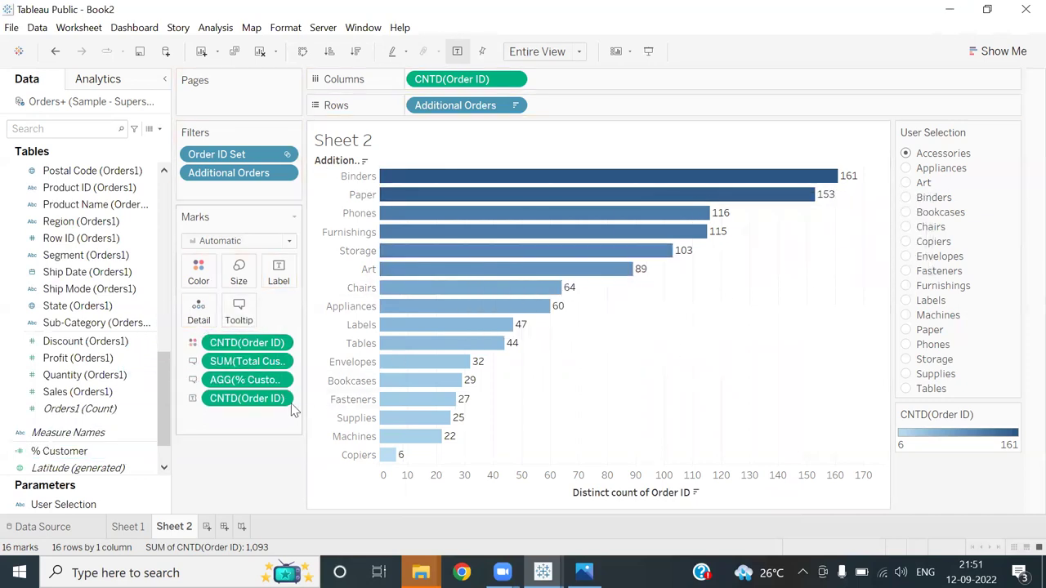
right_click(281, 381)
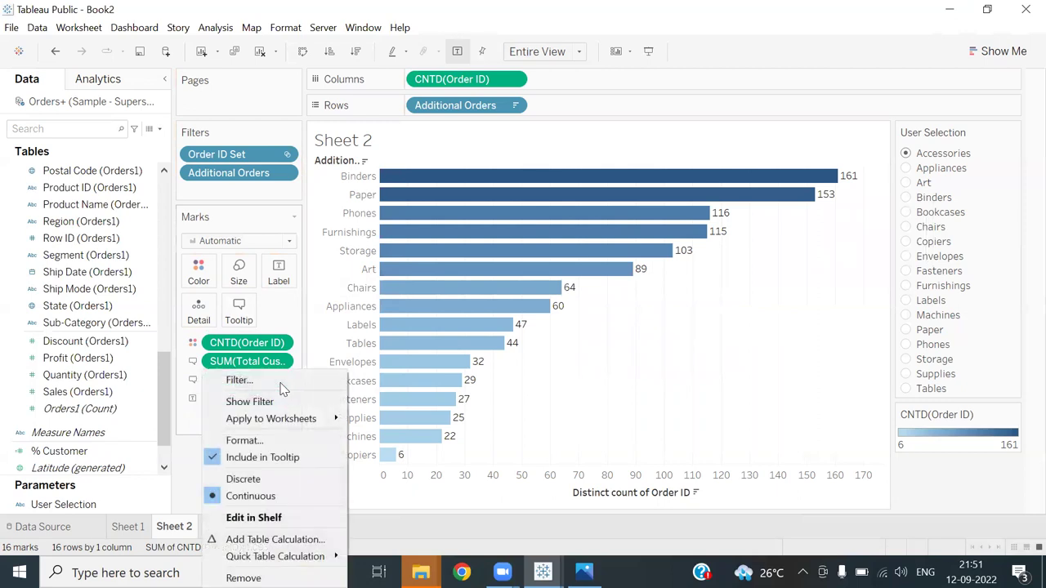
click(271, 440)
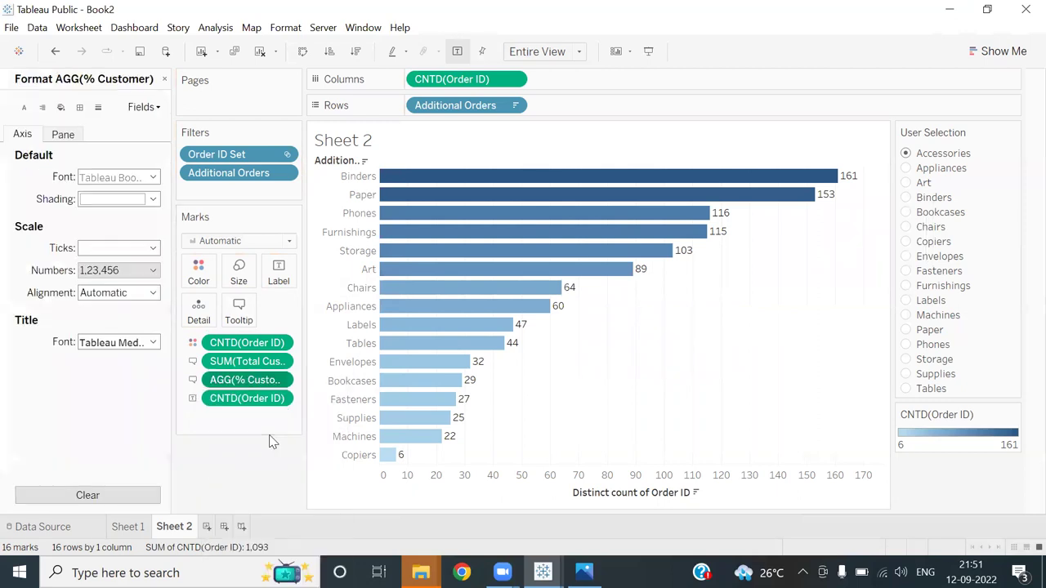
click(63, 133)
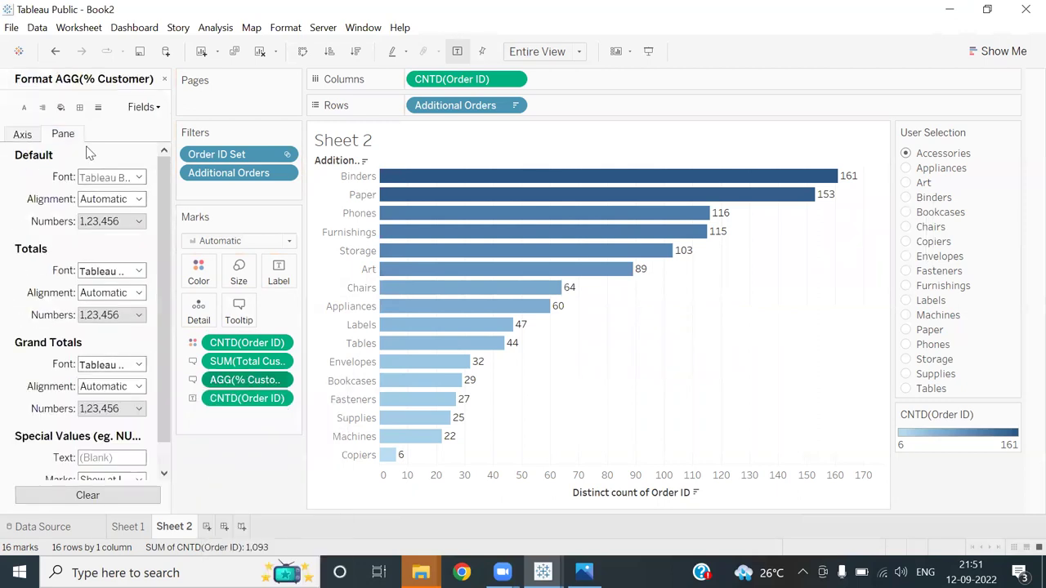
click(138, 221)
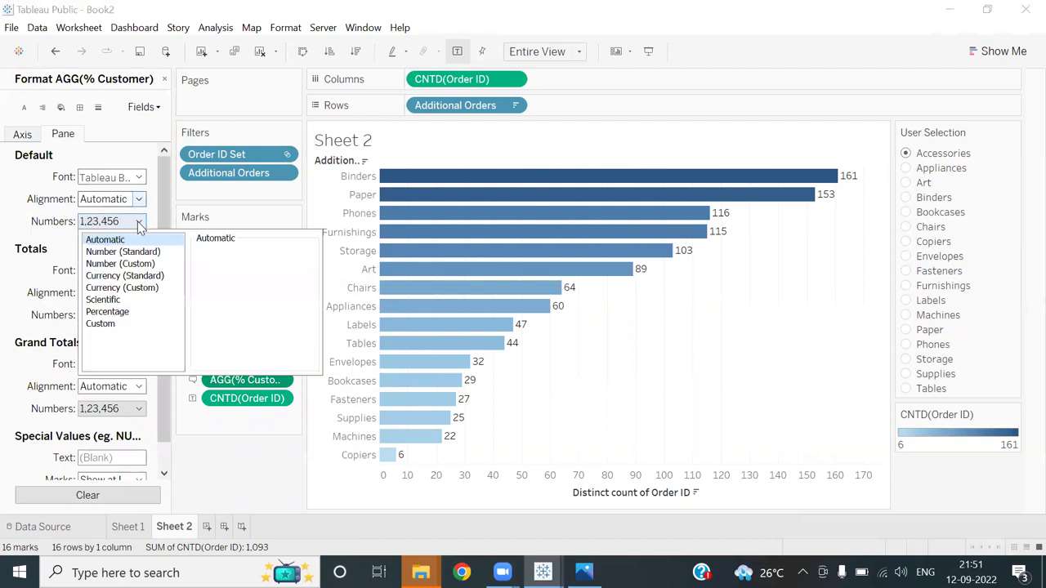
click(114, 311)
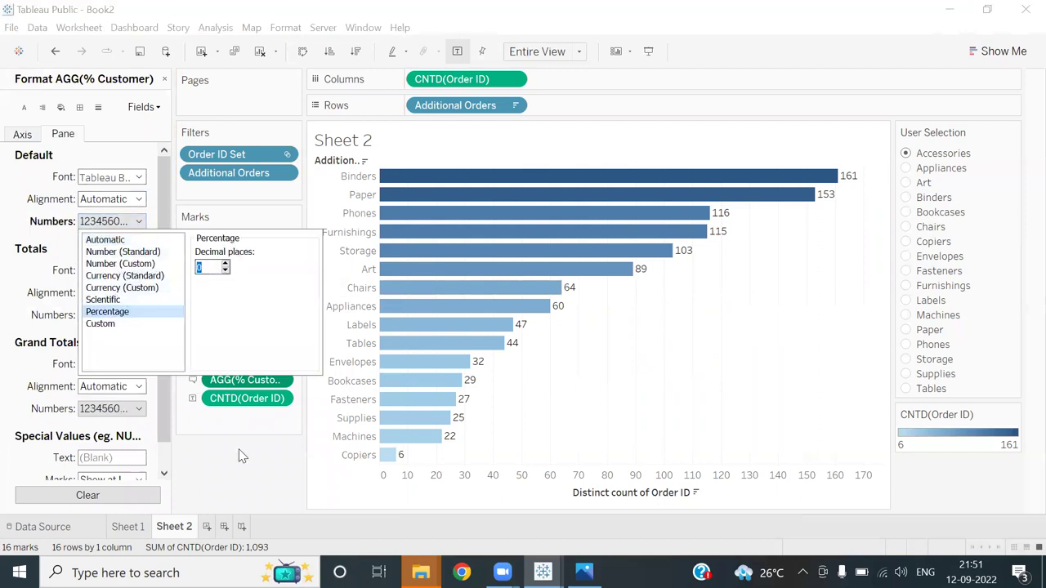
click(242, 456)
mouse_move(776, 176)
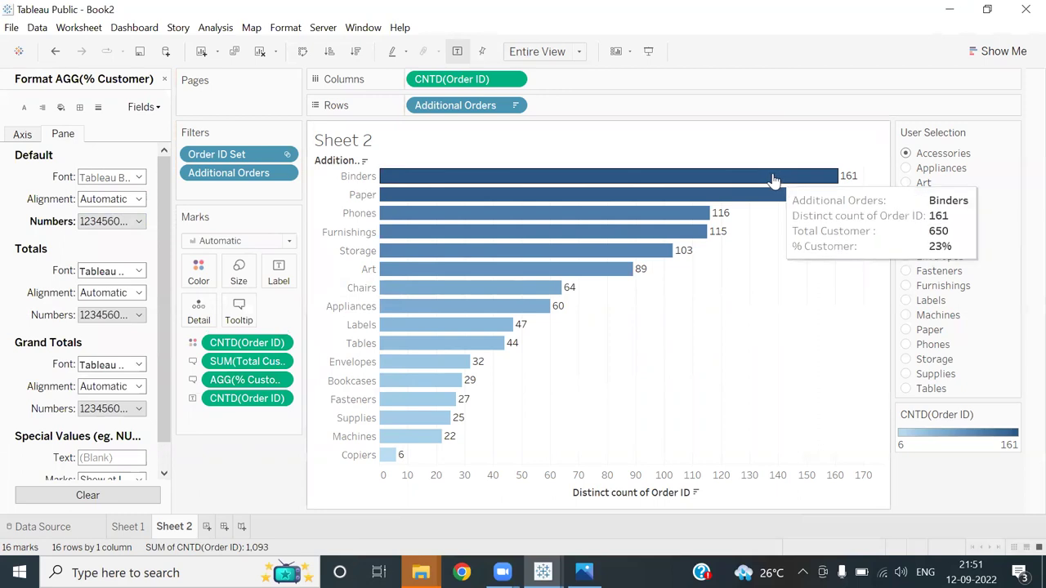